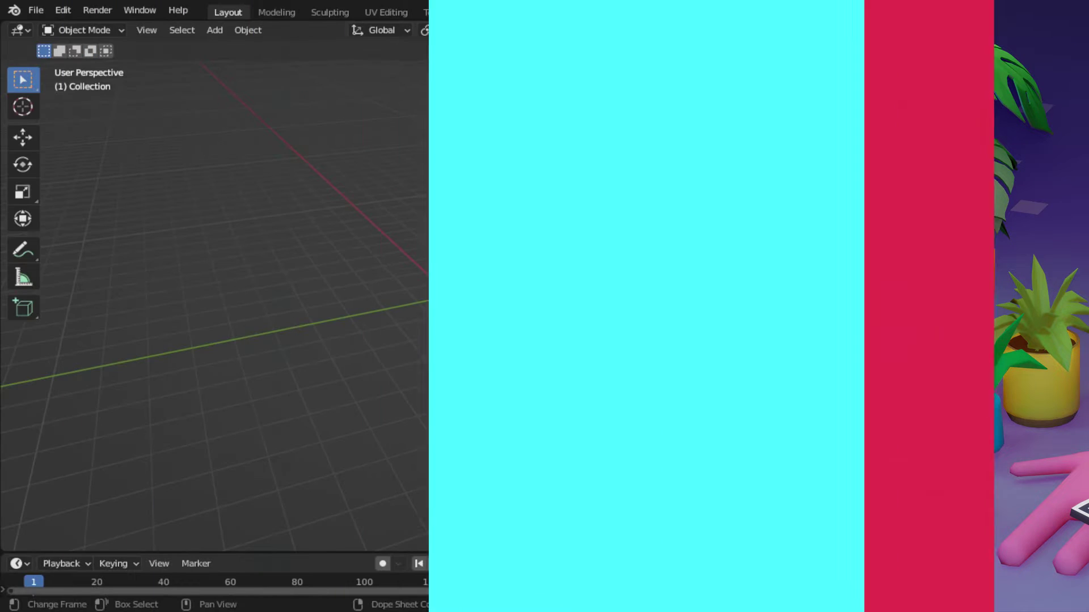
- Add a cube in the right-side view and raise it along Z
key(n)
key(KP_3)
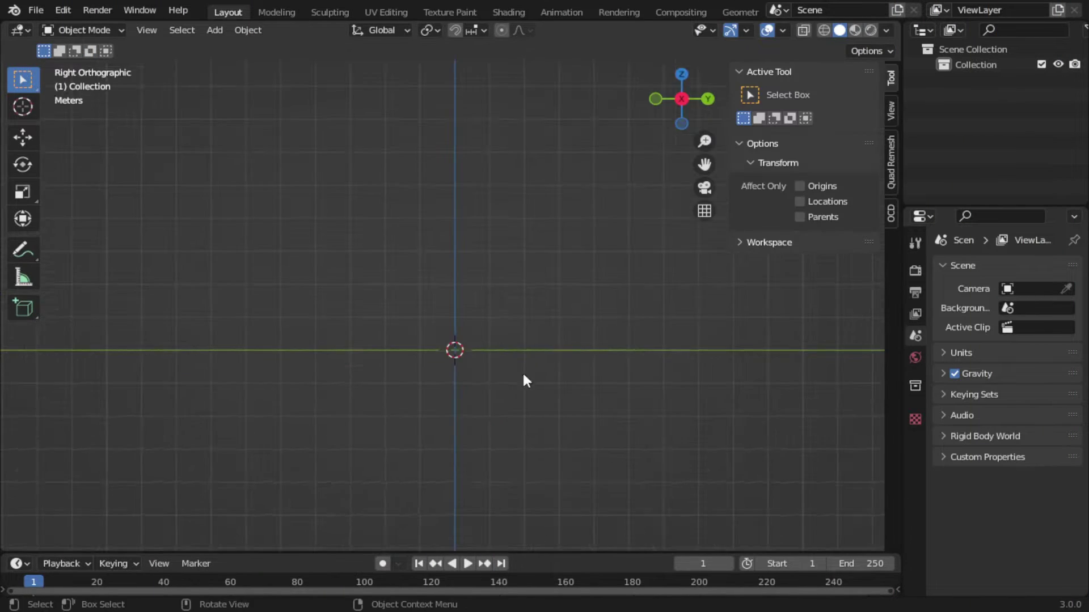
key(shift+a)
click(605, 307)
click(23, 137)
key(g)
key(z)
click(590, 260)
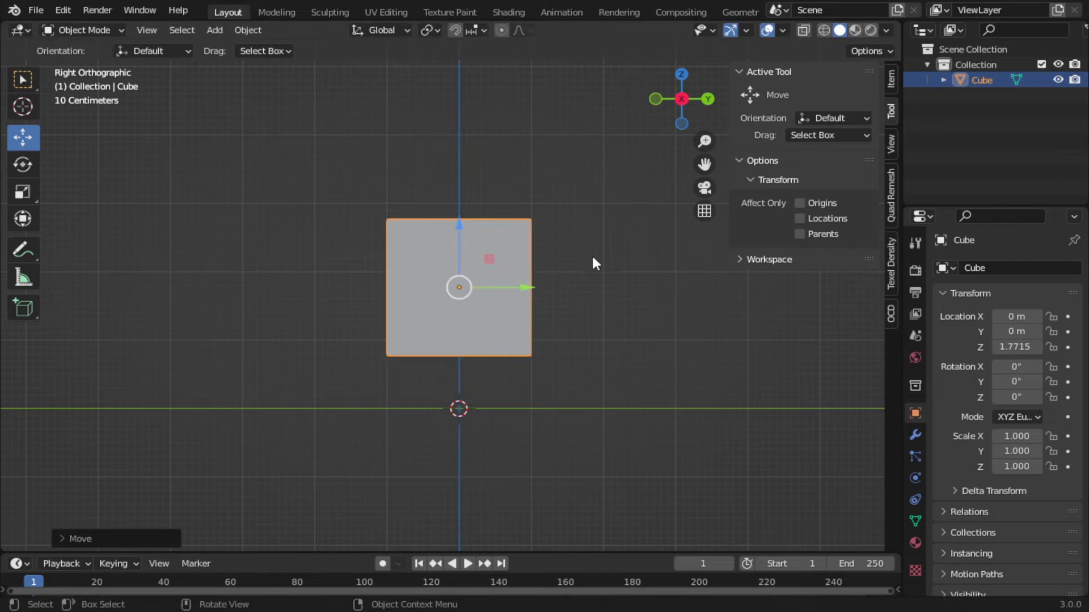
- Squash the cube's height and lower it onto the ground
key(s)
key(z)
click(557, 318)
drag(556, 318, 468, 322)
click(656, 99)
drag(454, 187, 458, 307)
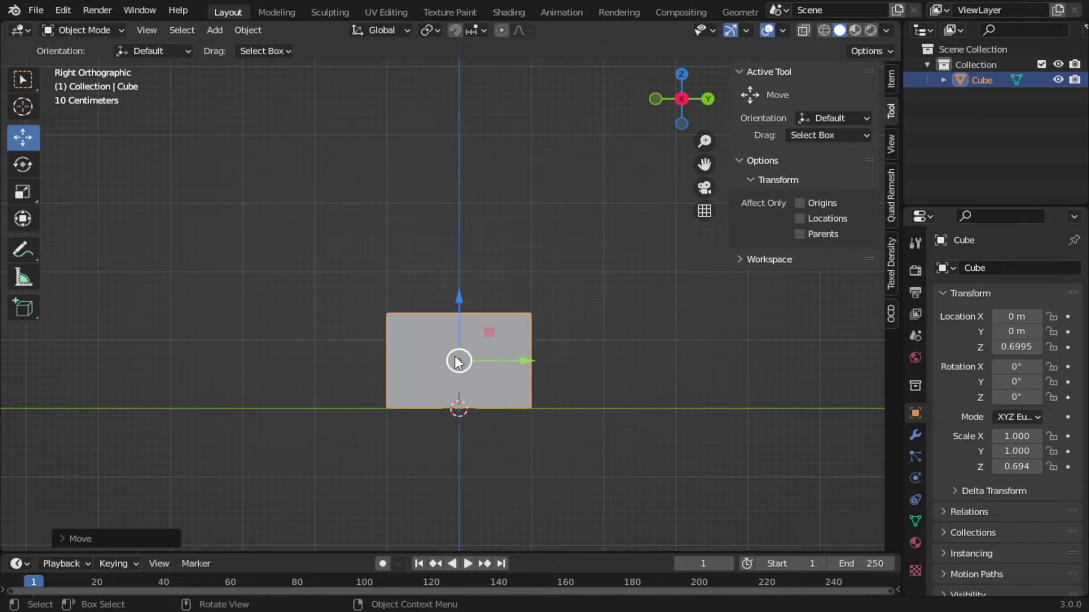
- Stack a duplicate of the squashed cube directly above it, then select the lower cube for editing
key(shift+d)
key(z)
click(454, 213)
click(522, 393)
scroll(up, 3)
scroll(up, 3)
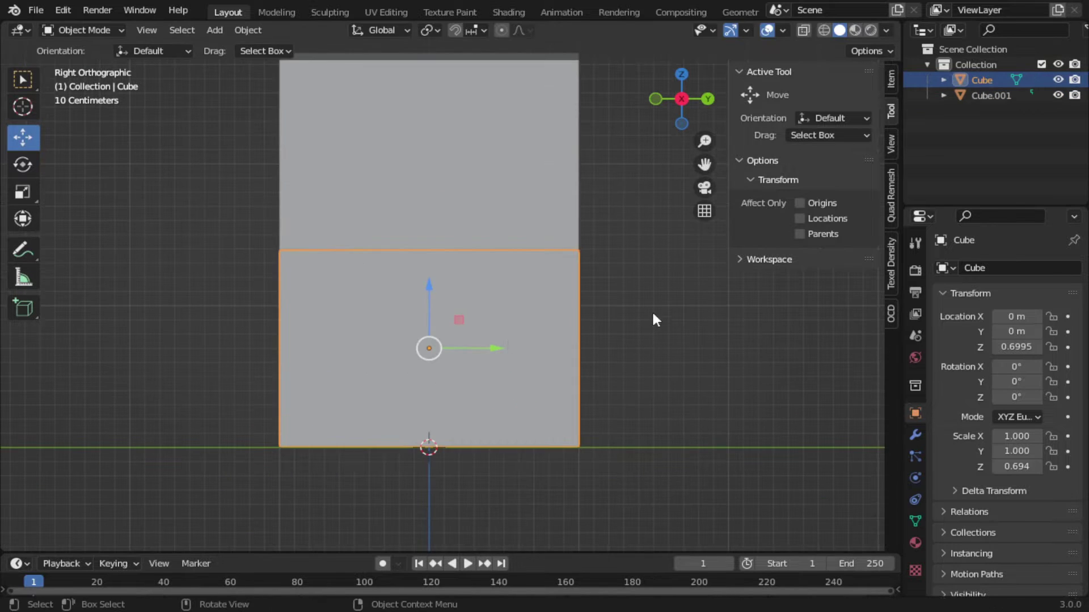
key(Tab)
- Narrow the lower cube's top edge and resize its bottom edge into a taper
key(s)
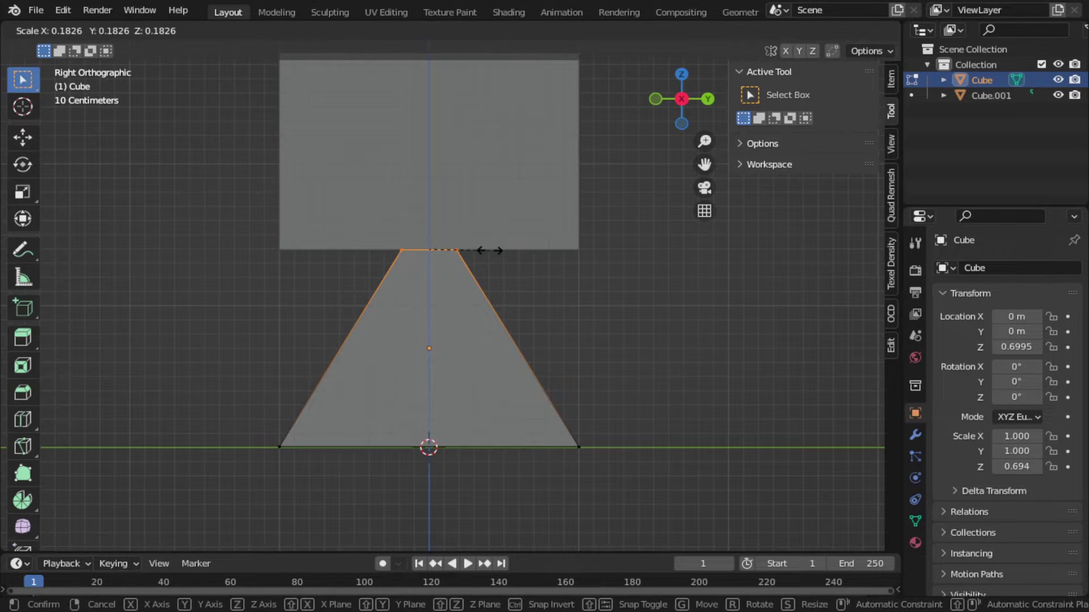
click(488, 251)
drag(224, 377, 673, 516)
key(s)
click(529, 219)
- Add a horizontal edge loop and slide it close to the top of the tapered piece
drag(621, 319, 423, 318)
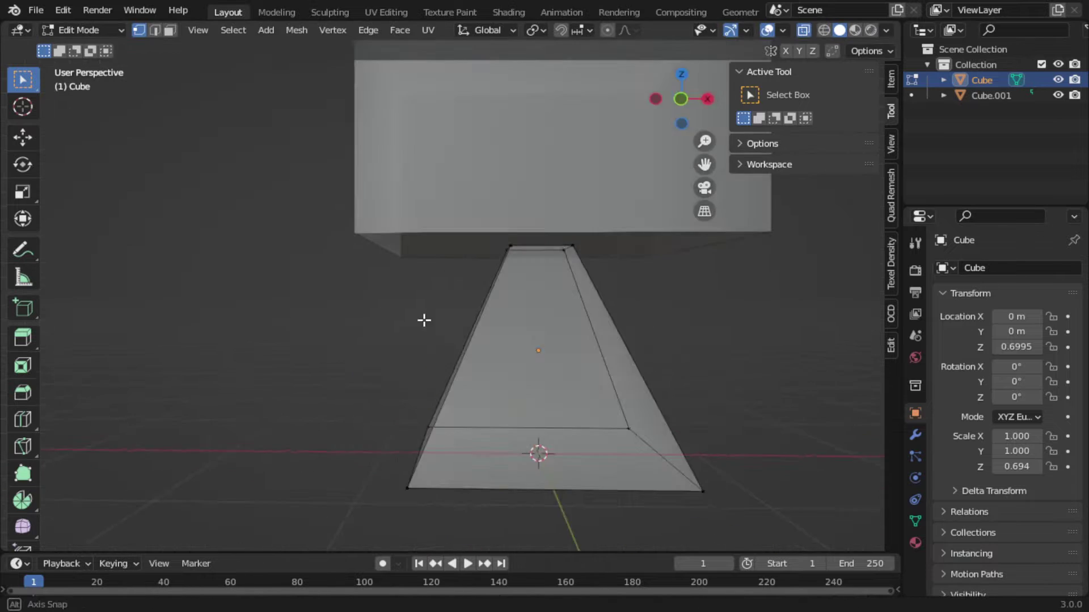
scroll(down, 3)
key(alt+z)
drag(530, 301, 338, 329)
key(KP_3)
scroll(up, 3)
key(Tab)
key(Tab)
key(ctrl+r)
click(400, 312)
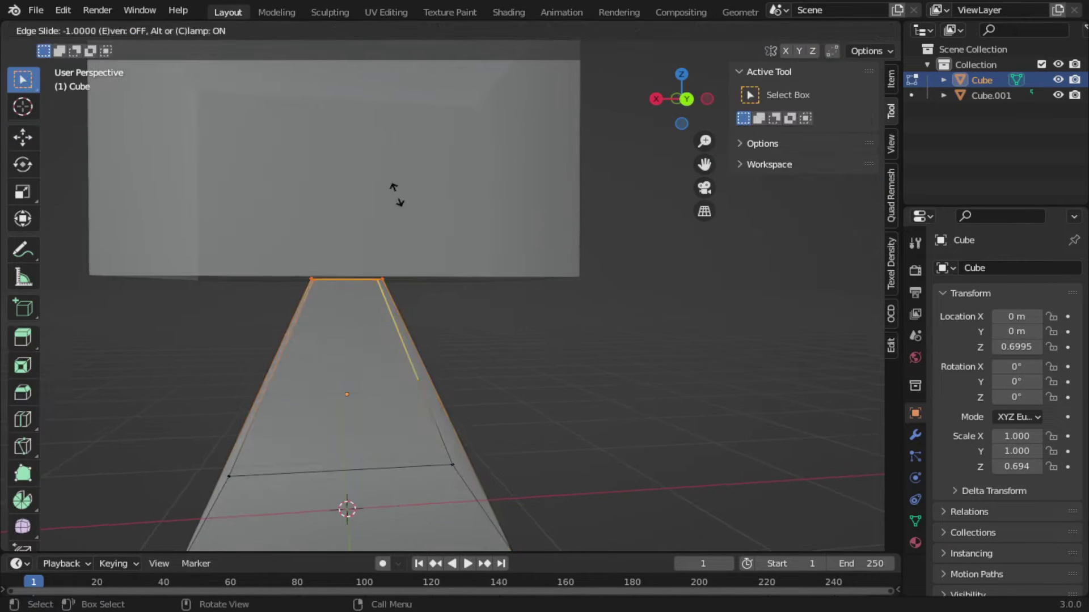
click(395, 246)
drag(395, 247, 402, 166)
key(g)
key(g)
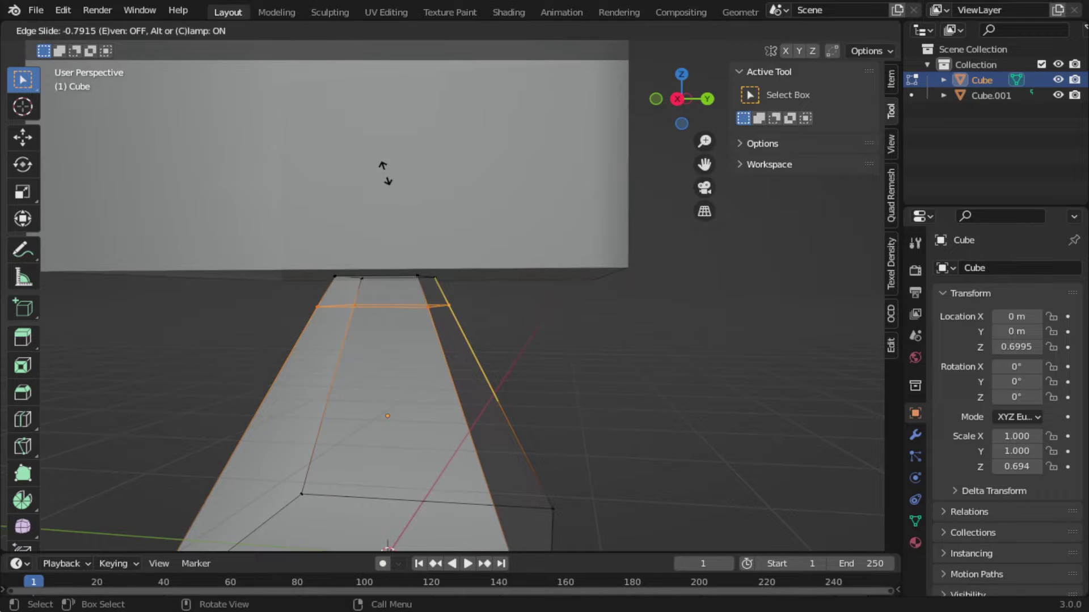
- Cut a vertical edge loop down the middle and delete the left half of the mesh
key(KP_3)
key(ctrl+r)
click(448, 233)
key(Tab)
key(Tab)
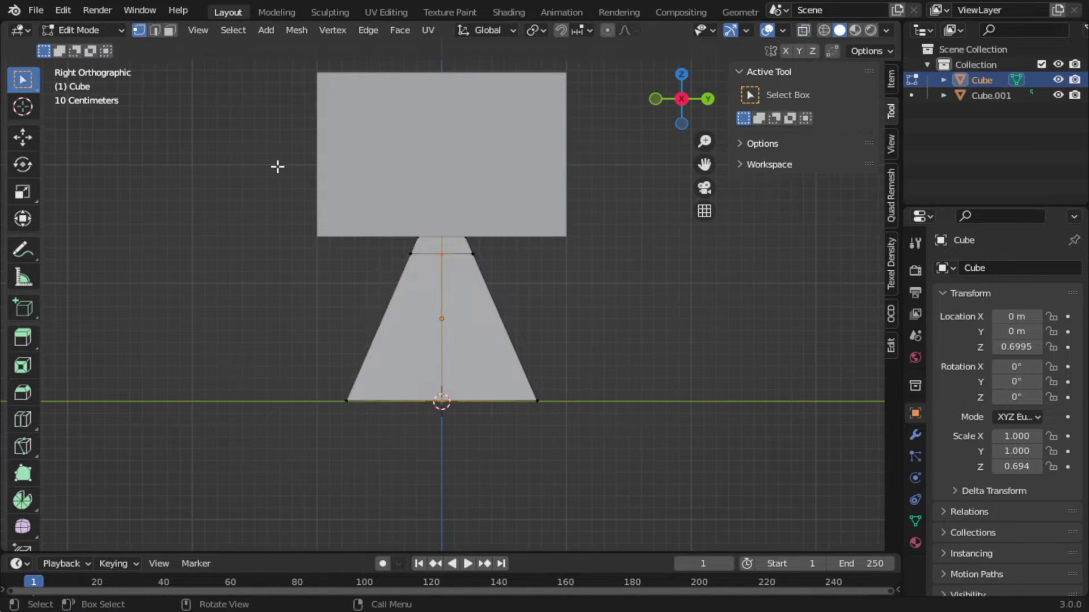
drag(339, 172, 425, 431)
key(Delete)
- Extrude the selected faces and push them out along their normals
key(3)
drag(532, 344, 570, 262)
key(e)
right_click(571, 262)
key(alt+s)
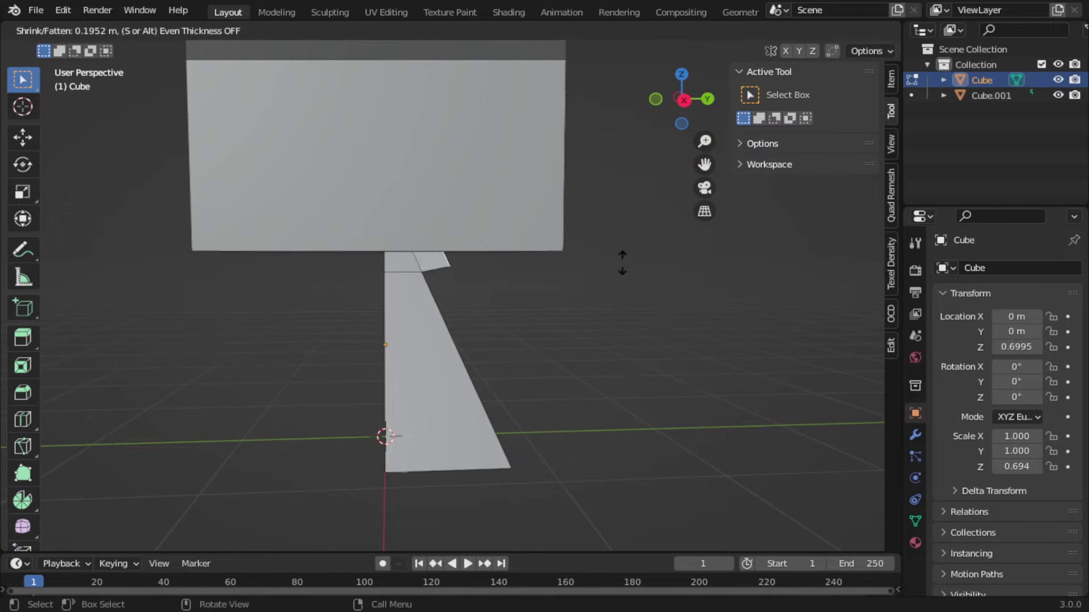
key(g)
click(570, 272)
- Shift the part sideways along Y, flatten it to zero X width, and slide the edge loop
click(684, 100)
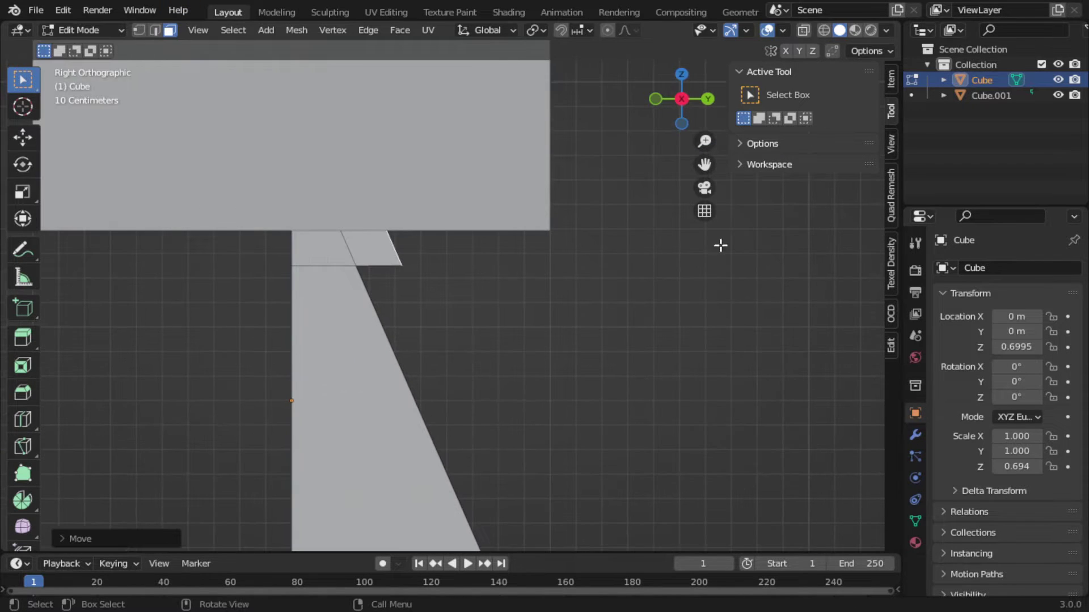
drag(388, 262, 381, 262)
key(Return)
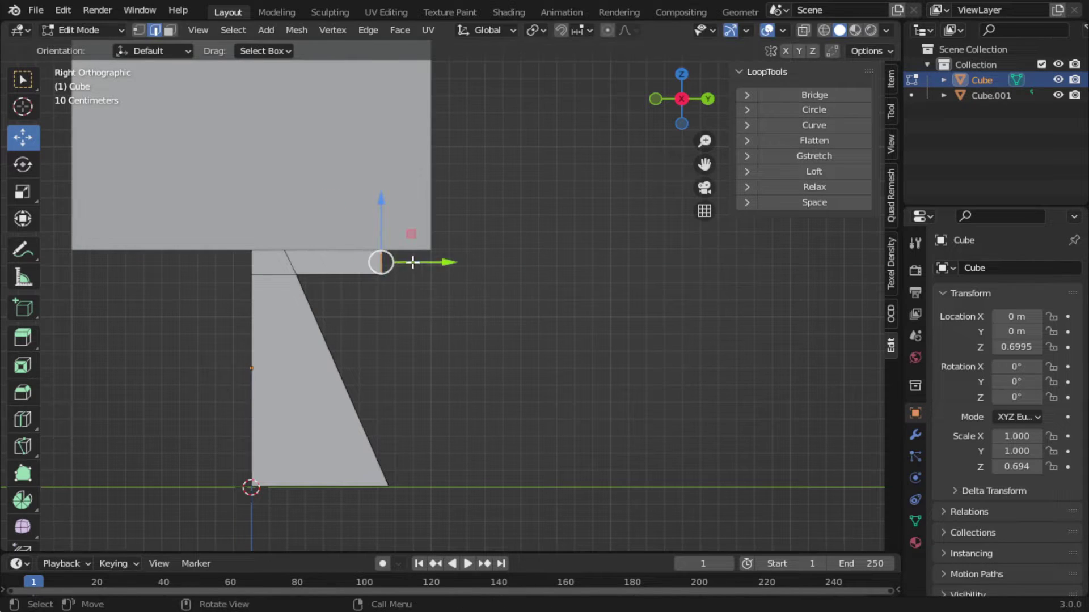
click(341, 276)
drag(357, 287, 369, 248)
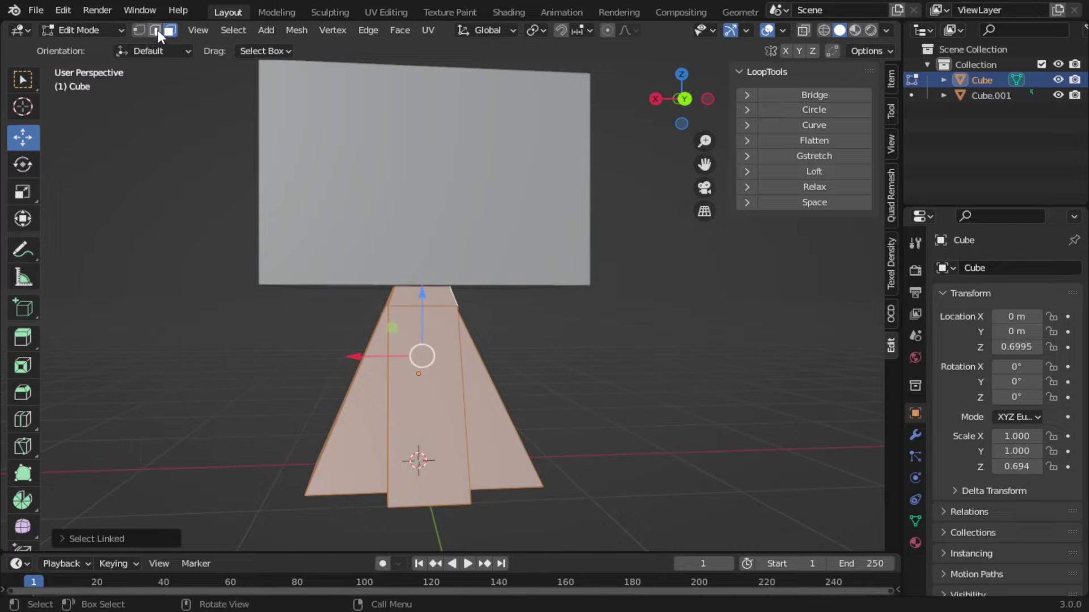
- Select the long strip of faces running along the leg
key(alt+a)
key(alt+z)
drag(539, 374, 664, 374)
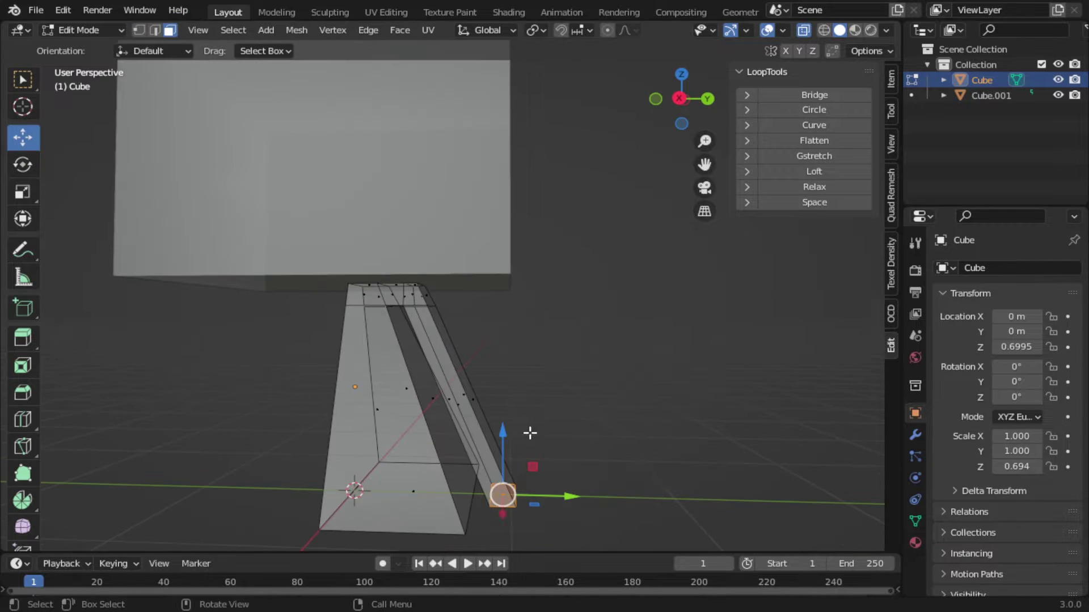
scroll(up, 3)
click(474, 417)
drag(474, 418, 397, 268)
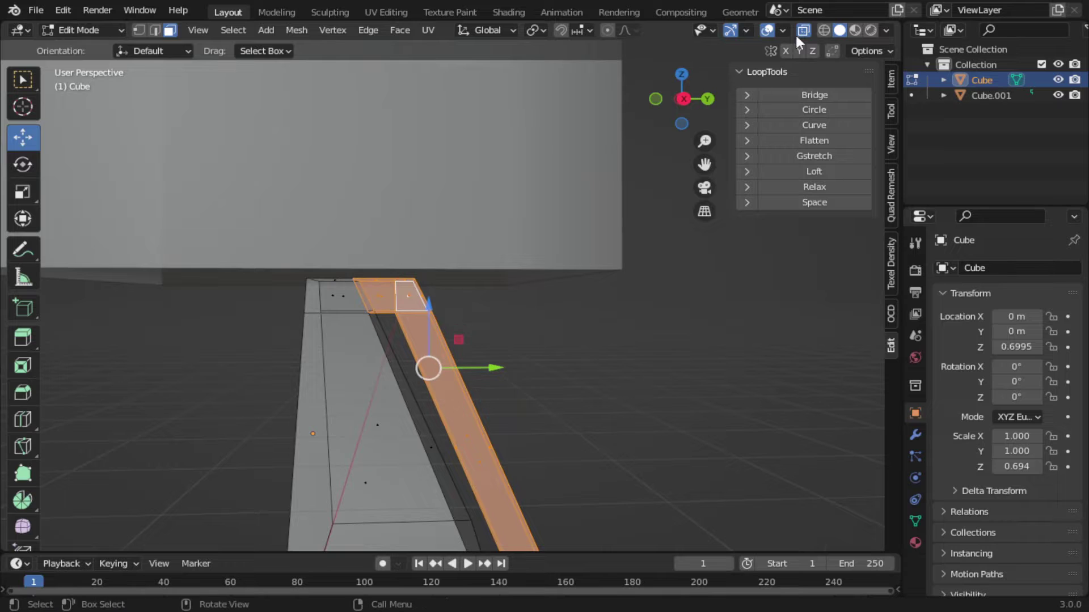
click(804, 30)
- Narrow the selected face strip along the X axis
key(s)
key(Escape)
key(s)
key(x)
drag(603, 333, 680, 353)
click(519, 335)
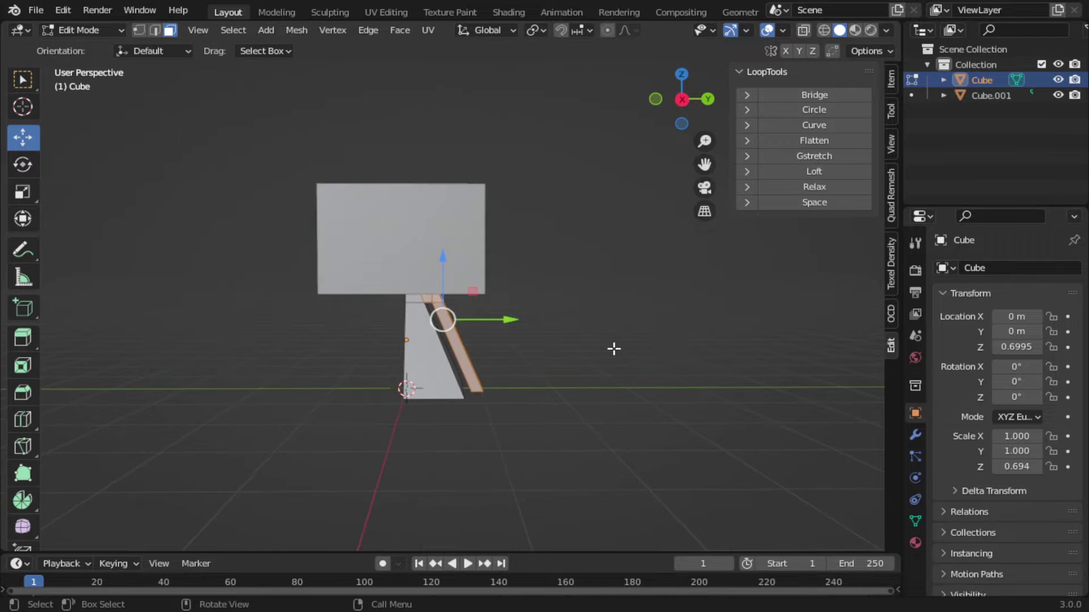
- Extrude the strip inward along its normals to form a groove, then slide an edge along the leg
drag(614, 348, 425, 454)
scroll(up, 3)
scroll(up, 3)
drag(413, 510, 482, 328)
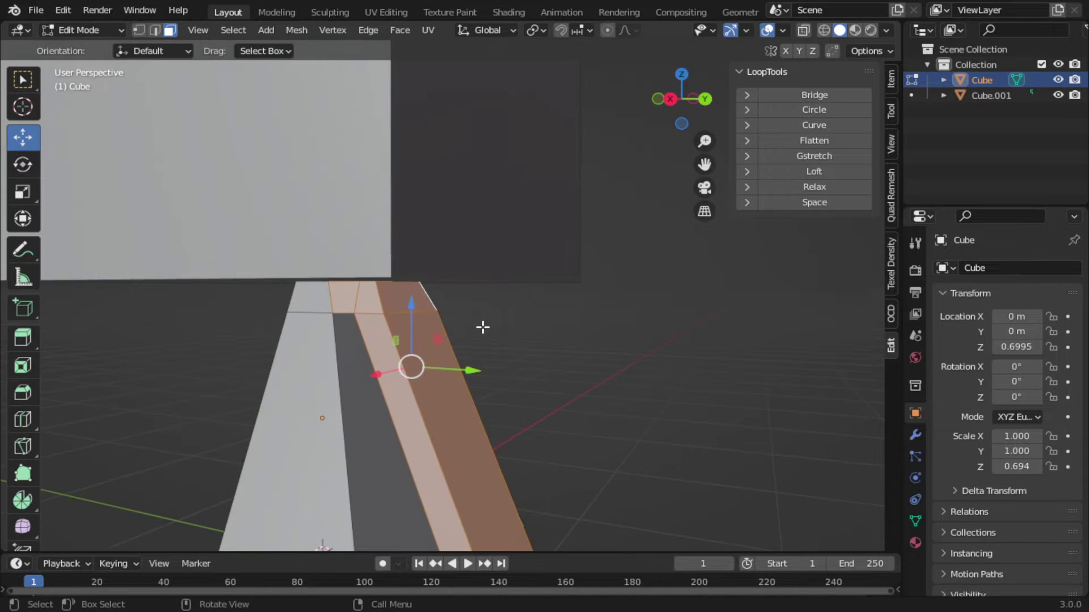
key(e)
key(alt+s)
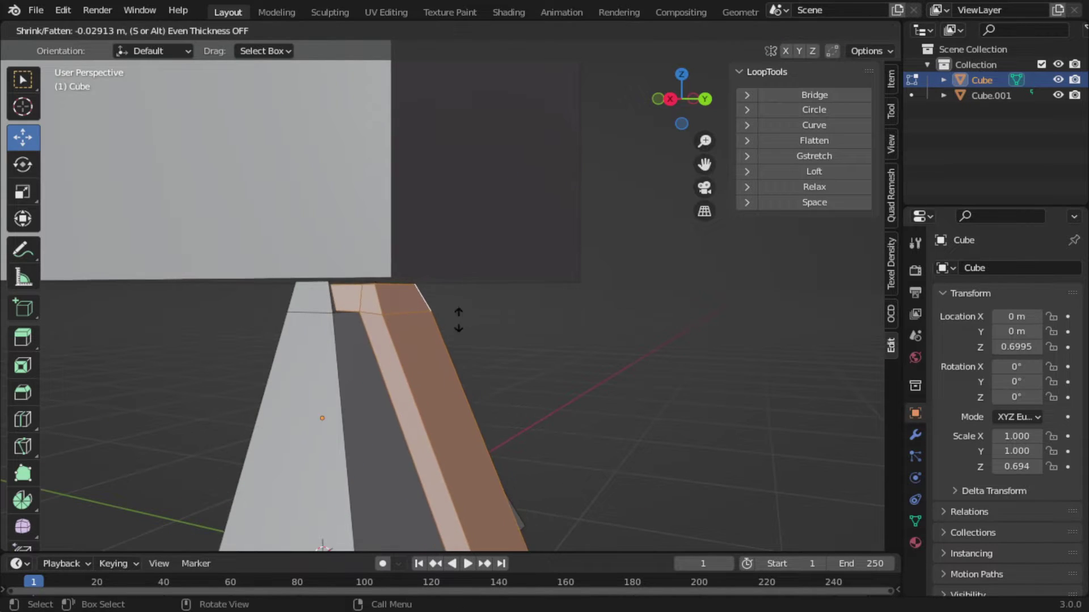
key(alt+e)
click(603, 312)
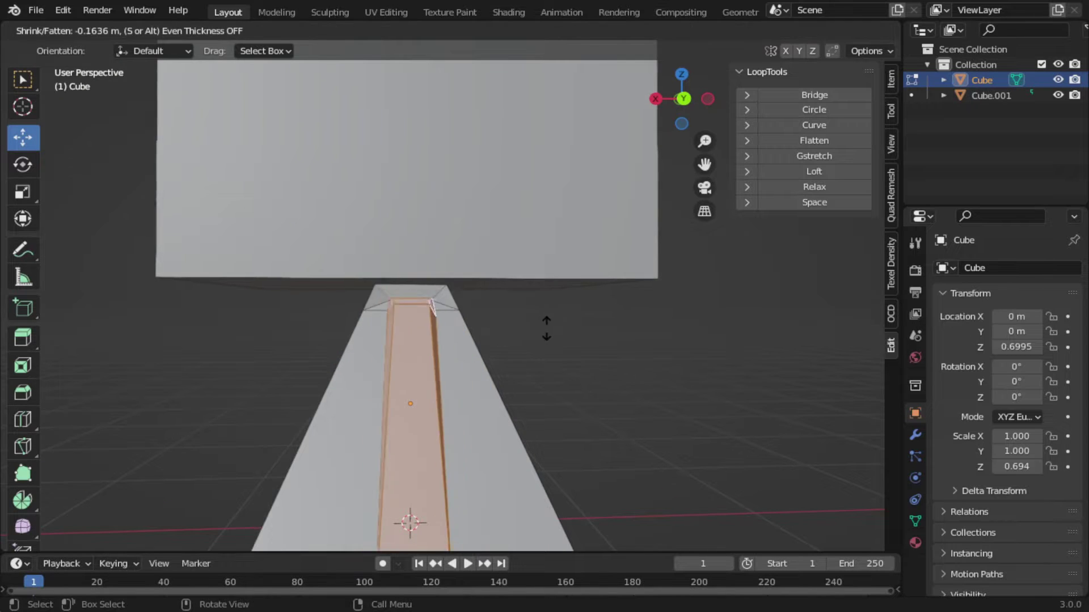
click(639, 339)
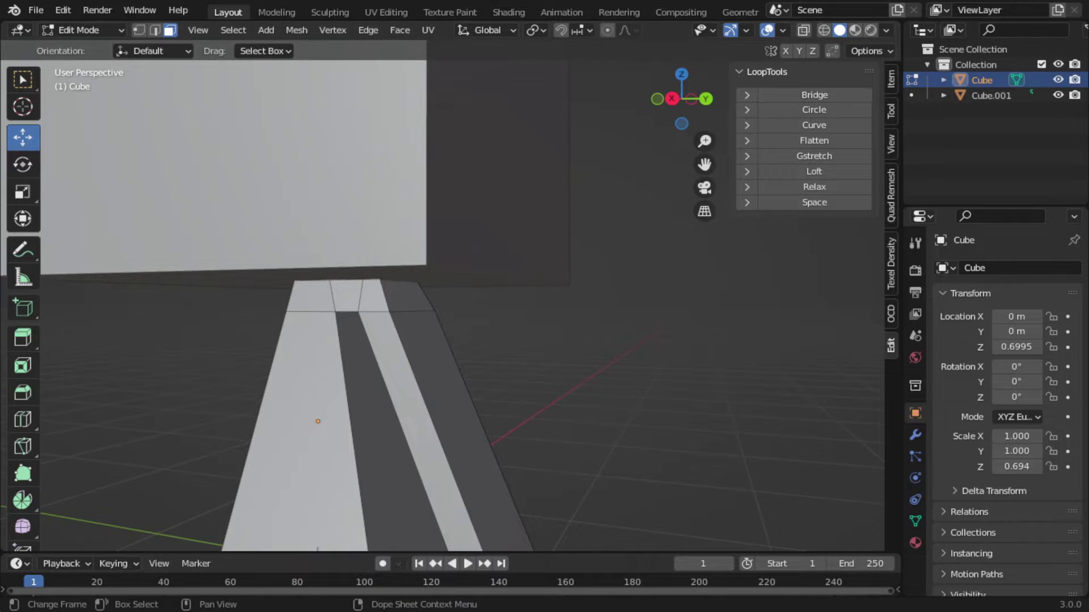
scroll(down, 3)
drag(413, 462, 423, 437)
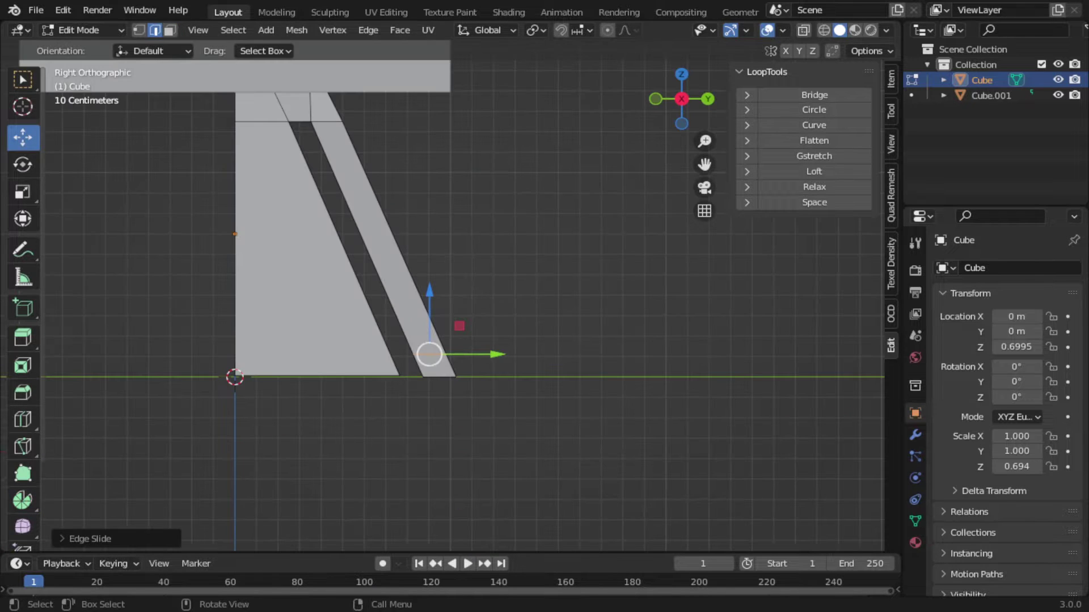
- Add a loop cut near the leg's bottom and push the bottom edge outward along Y
key(3)
drag(423, 437, 431, 419)
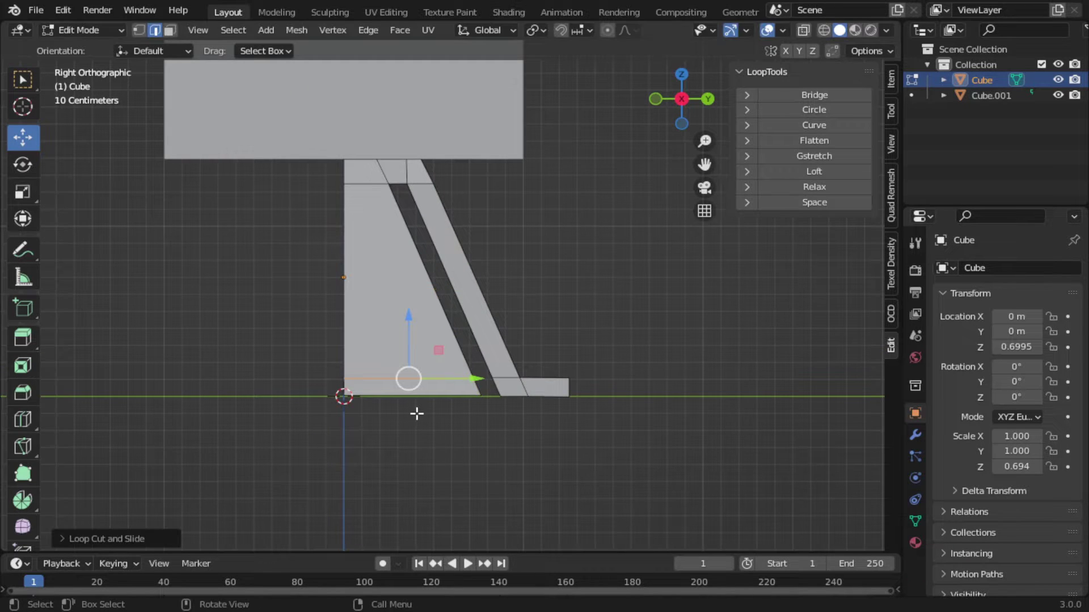
scroll(up, 3)
key(ctrl+r)
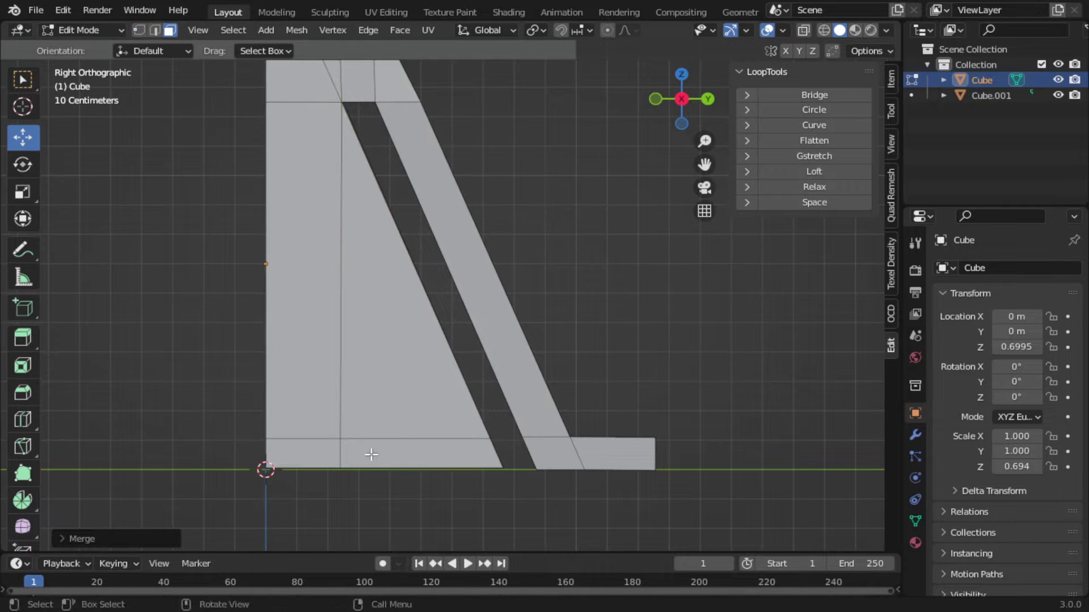
click(353, 459)
key(g)
key(y)
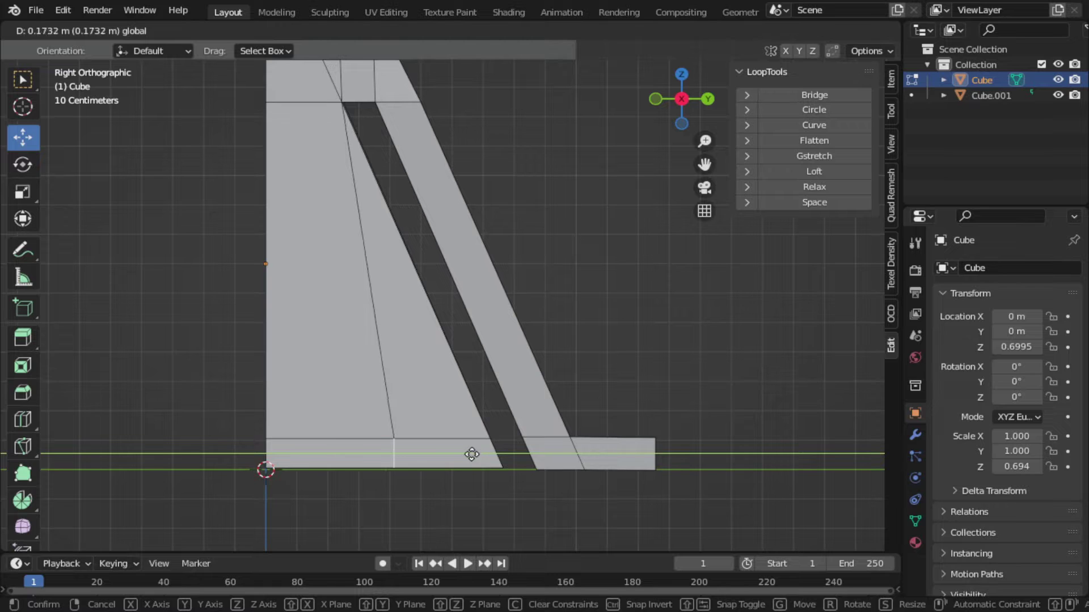
click(456, 455)
drag(471, 500, 553, 402)
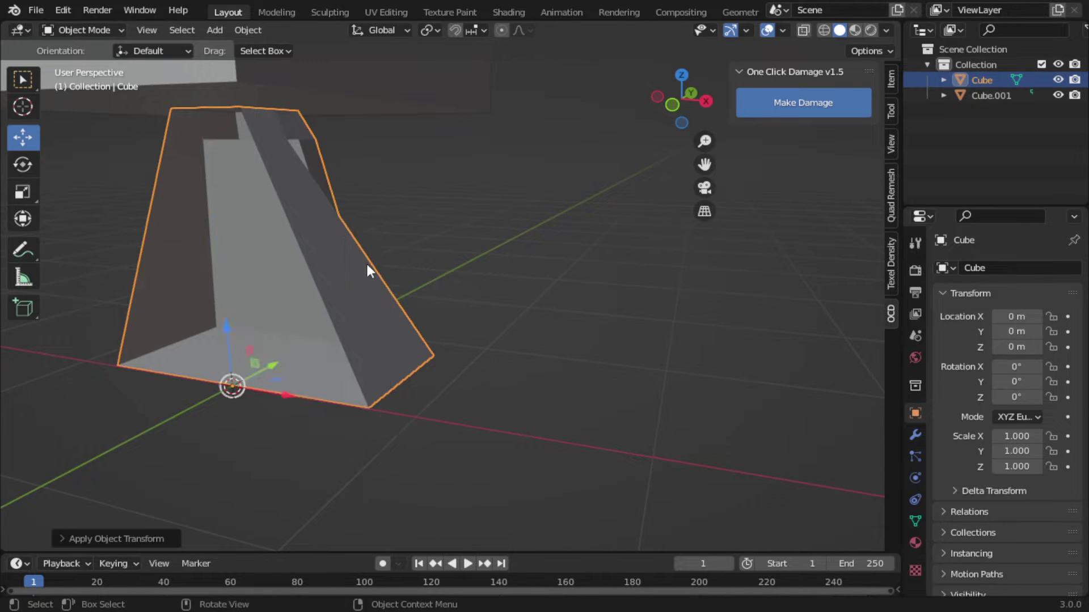
- In front view, extrude the selected corner outward and raise the new point along Z
click(491, 351)
key(KP_1)
drag(613, 312, 546, 339)
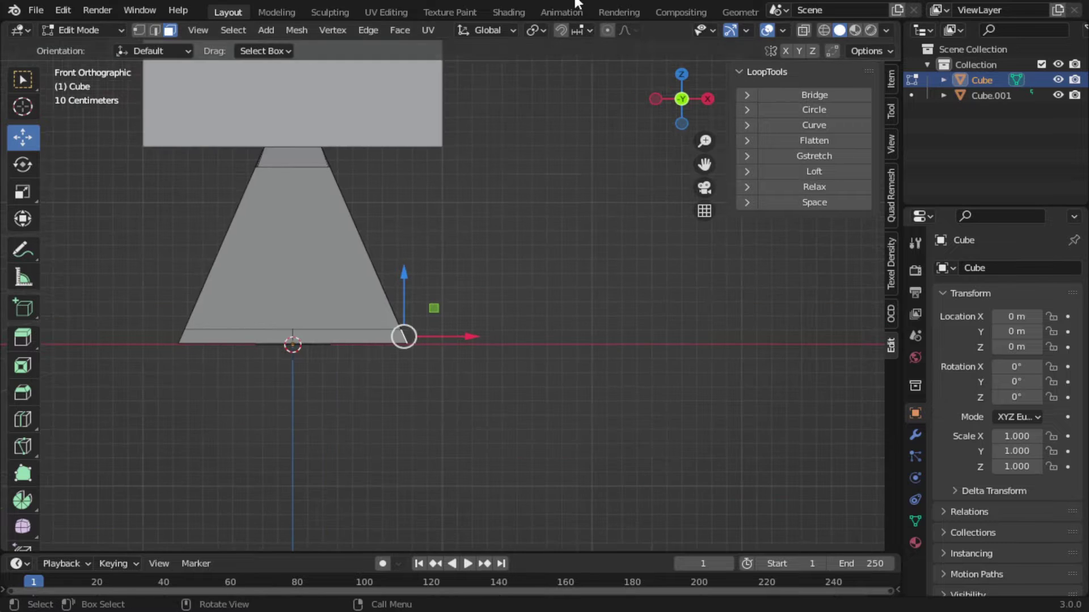
scroll(up, 3)
scroll(down, 3)
key(e)
click(579, 321)
key(g)
key(z)
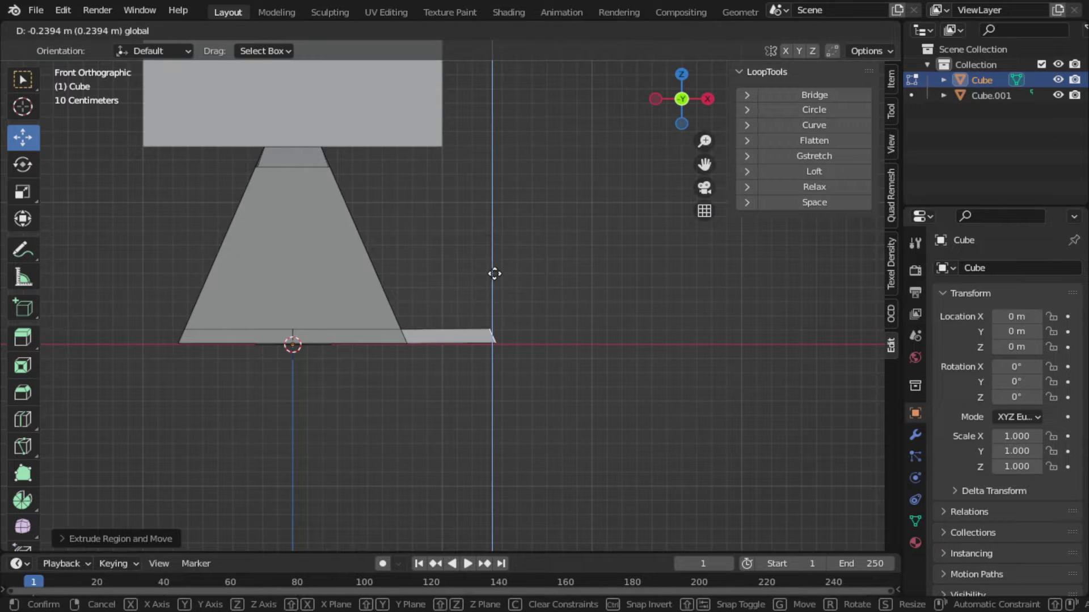
click(614, 317)
drag(615, 317, 21, 2)
- Resize the extruded strip and slide its edge to shape the upturned foot tip
key(s)
click(589, 337)
click(381, 371)
drag(381, 372, 619, 362)
key(g)
key(g)
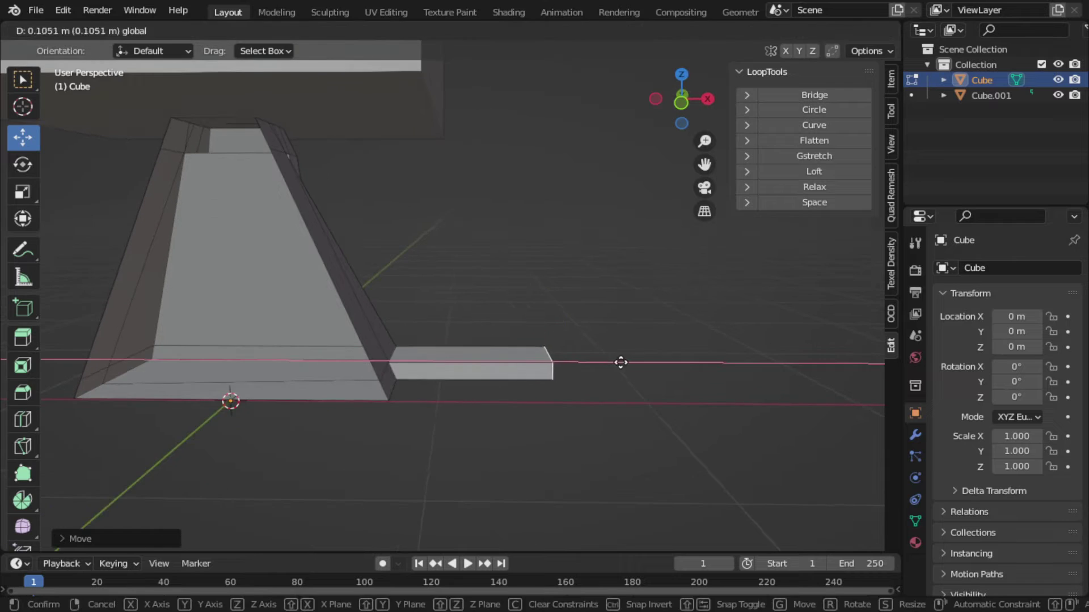
key(e)
click(624, 296)
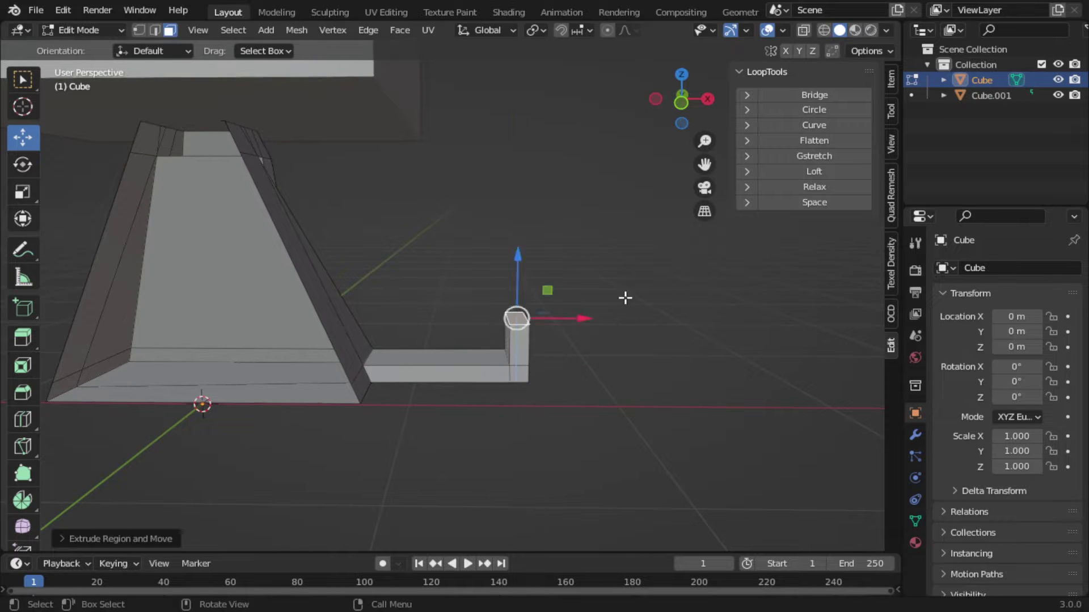
drag(624, 297, 544, 385)
- Shift the selected leg edges sideways along Y to finish the leg block
key(2)
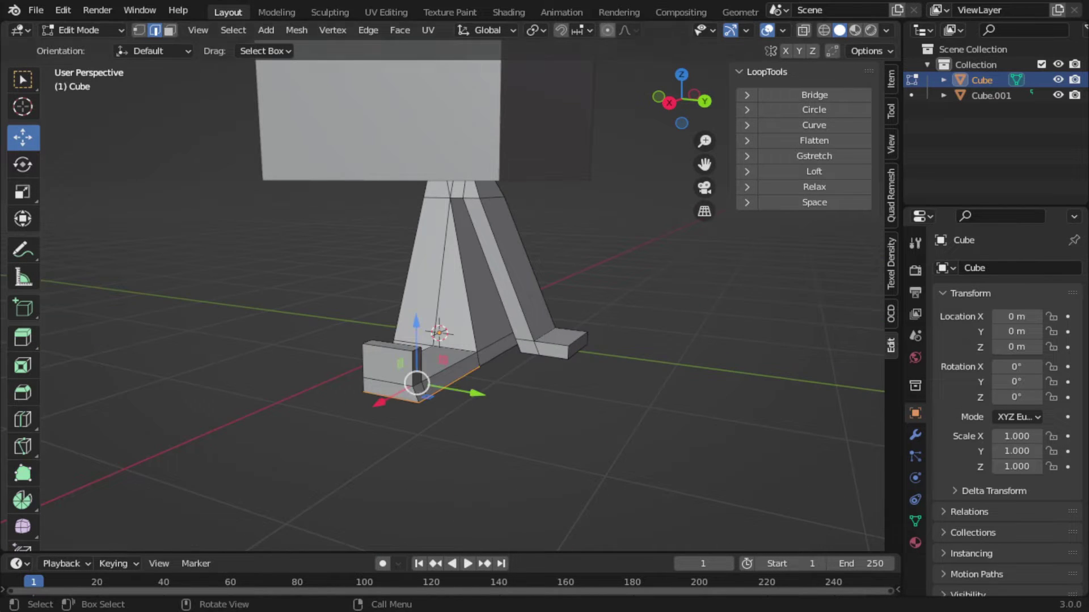
drag(417, 383, 458, 418)
key(g)
key(y)
click(357, 466)
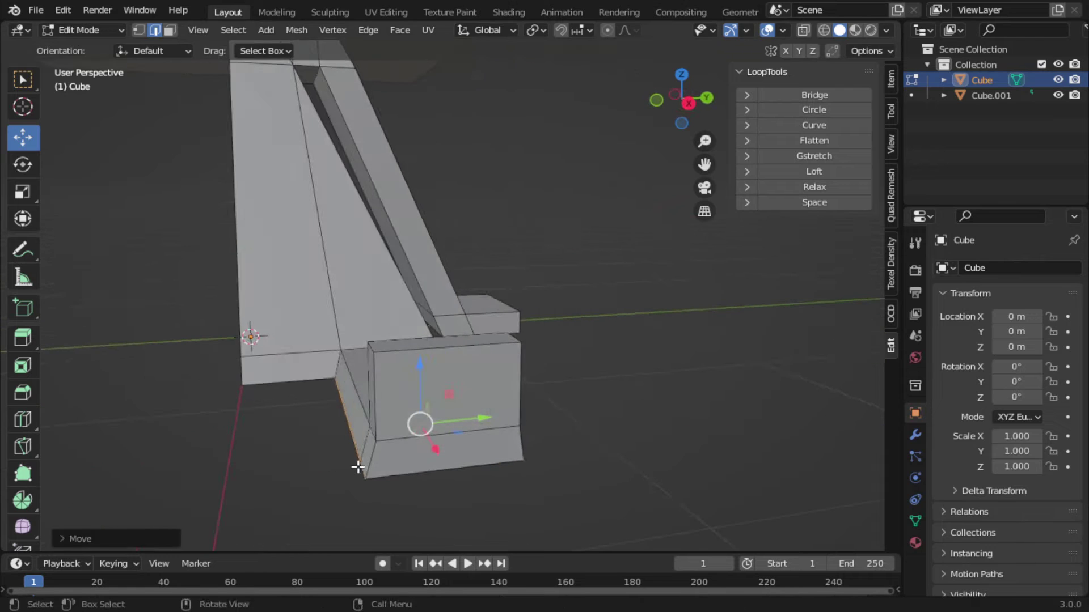
drag(357, 466, 469, 421)
key(g)
click(515, 448)
drag(515, 447, 471, 367)
- Delete the stray geometry, apply the body's rotation, and add a Mirror modifier
key(x)
click(381, 400)
key(Tab)
key(ctrl+a)
click(471, 366)
click(1021, 266)
- Set the body's Mirror modifier to mirror across Y instead of X
click(754, 453)
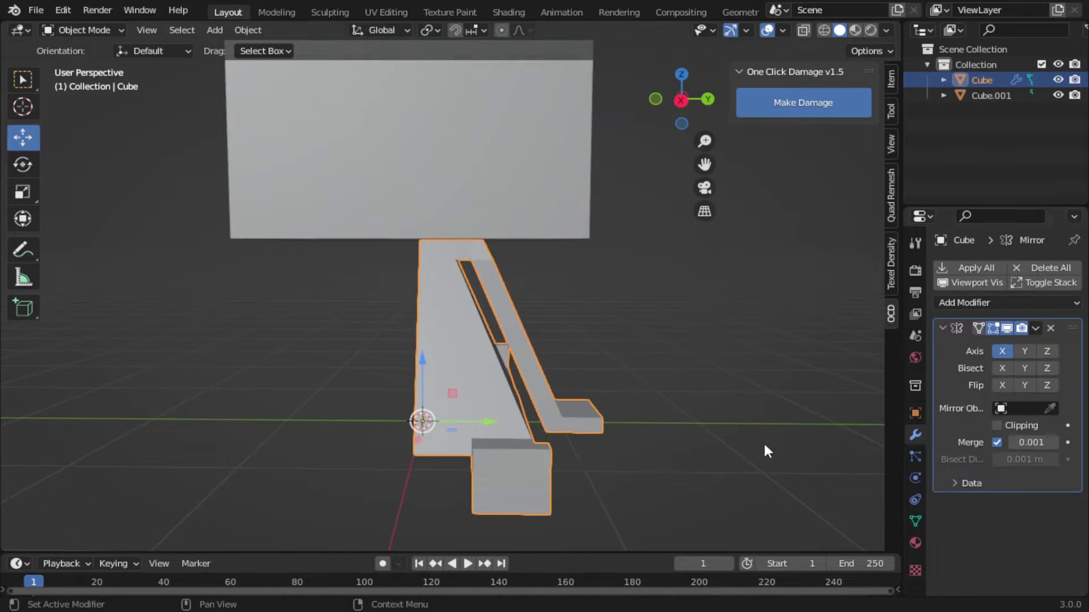
click(1002, 351)
click(1024, 351)
drag(822, 329, 424, 334)
- In Edit Mode, select a leg edge and scale it to taper the legs
key(Tab)
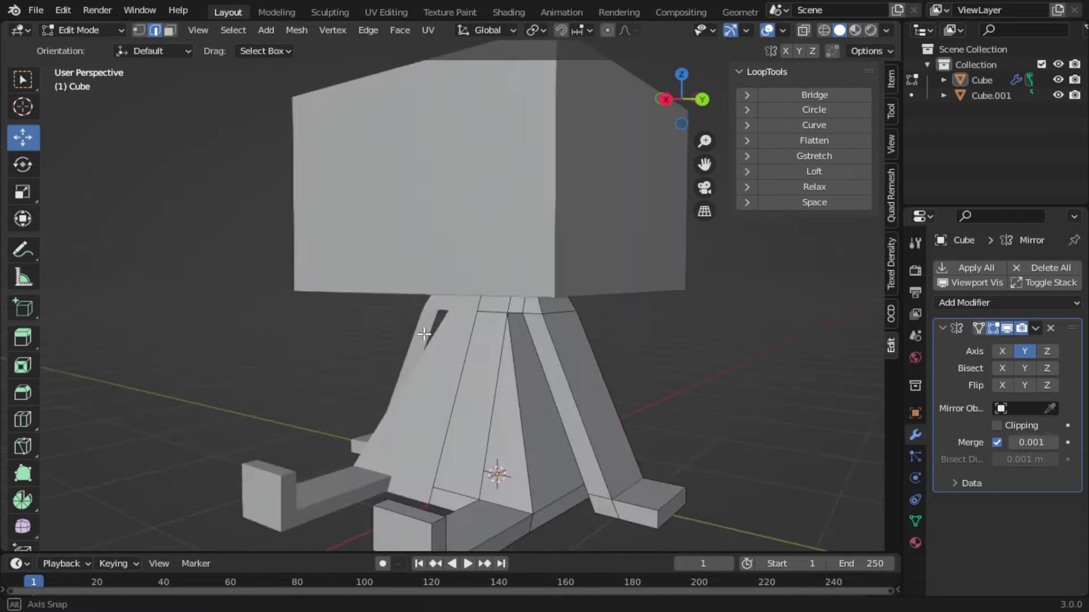
scroll(up, 3)
click(610, 352)
drag(610, 352, 554, 358)
key(s)
click(734, 345)
- From a front view, scale the top of the legs twice to refine the taper
drag(734, 345, 740, 250)
scroll(up, 3)
key(s)
click(787, 249)
scroll(down, 3)
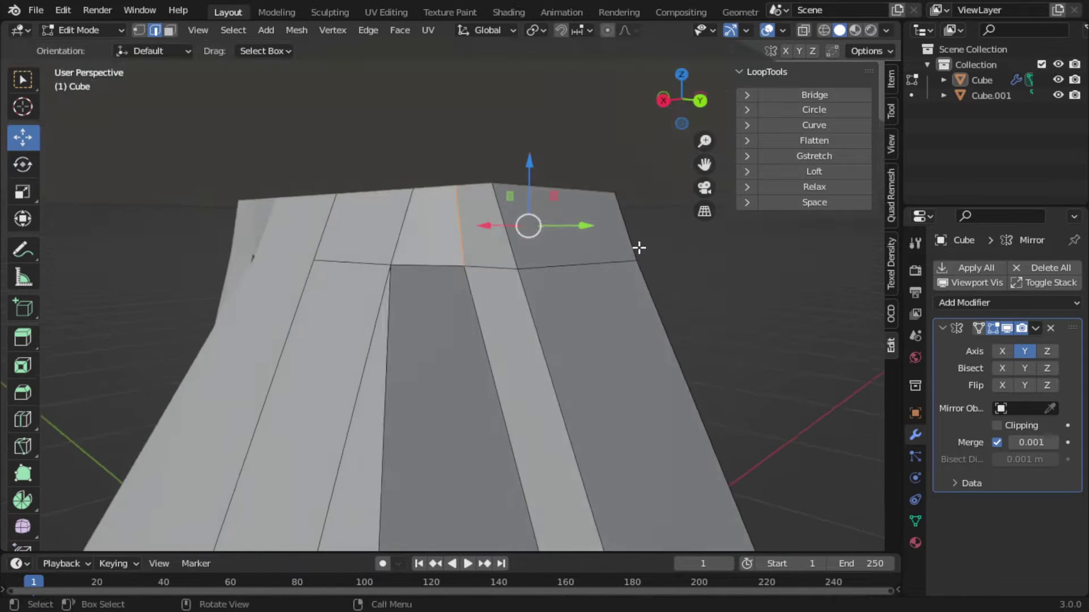
key(s)
click(802, 244)
scroll(down, 3)
drag(649, 291, 651, 289)
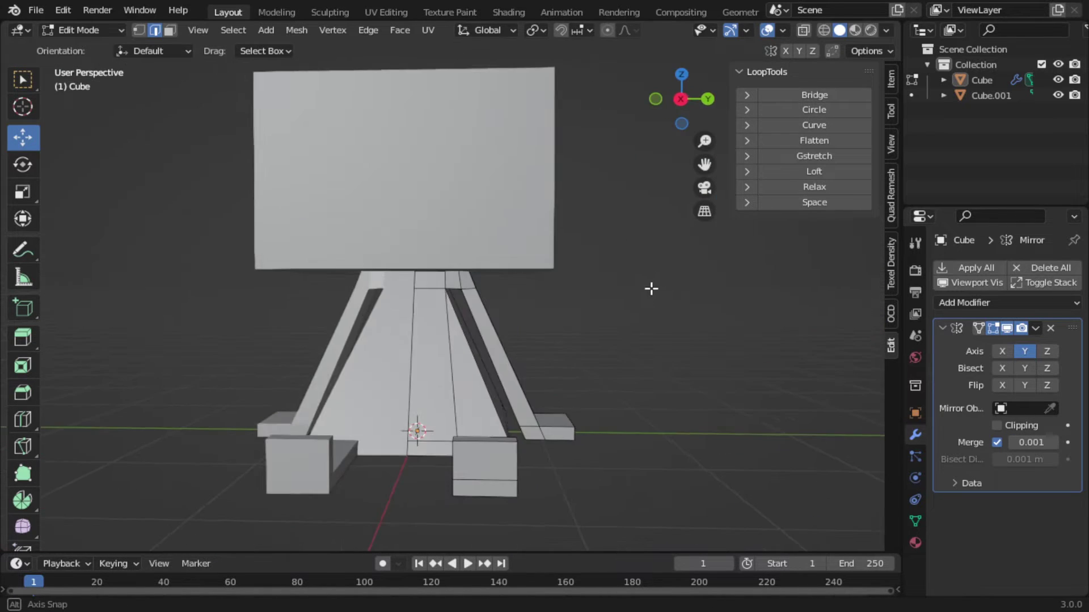
- In the right side view, drag the foot forward to lengthen it
key(KP_3)
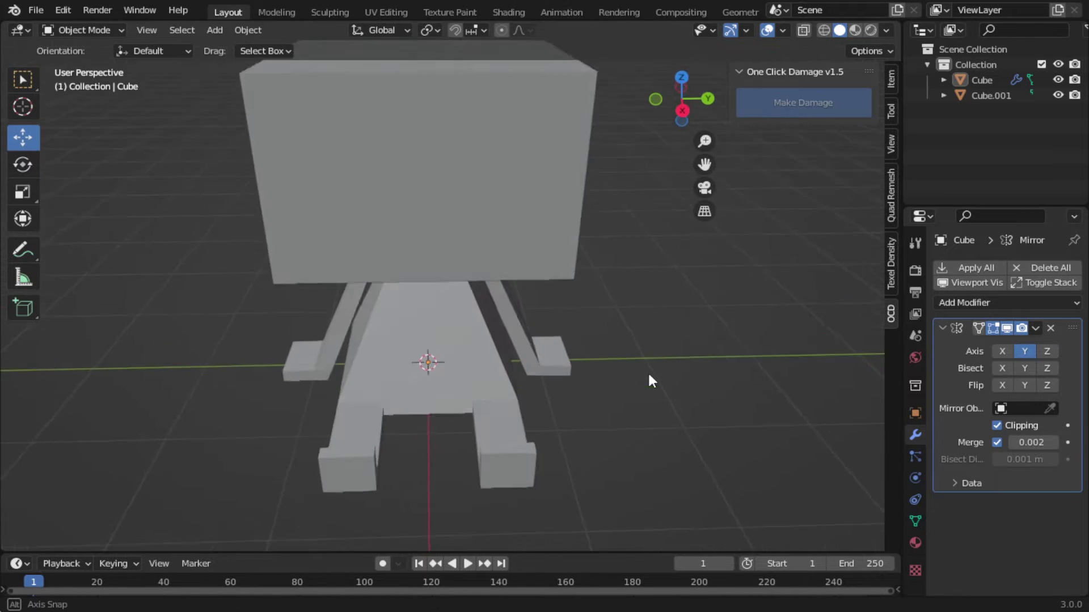
drag(619, 388, 589, 360)
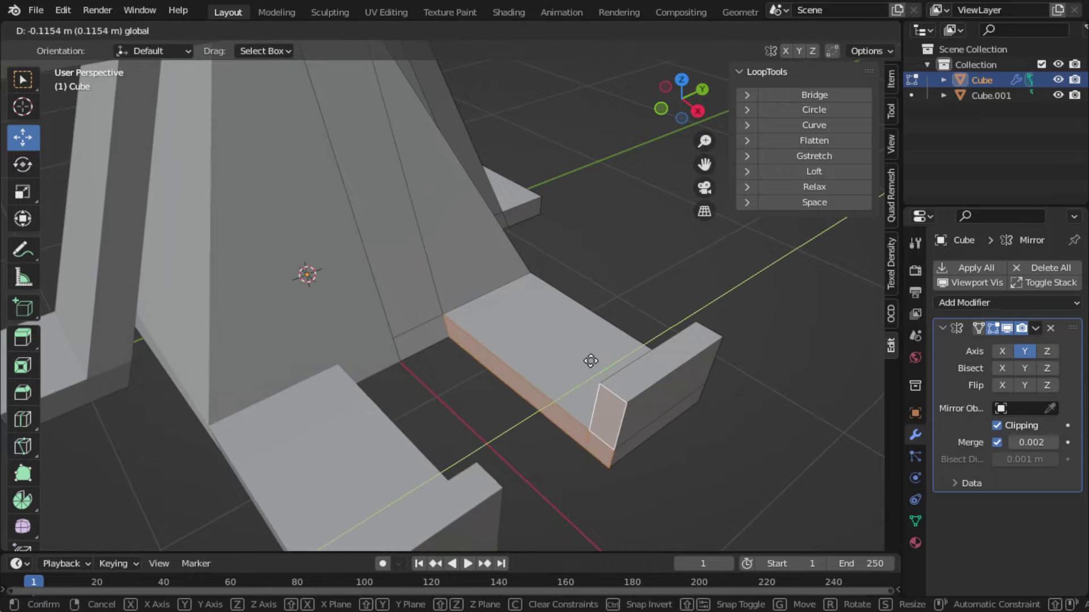
drag(685, 394, 699, 336)
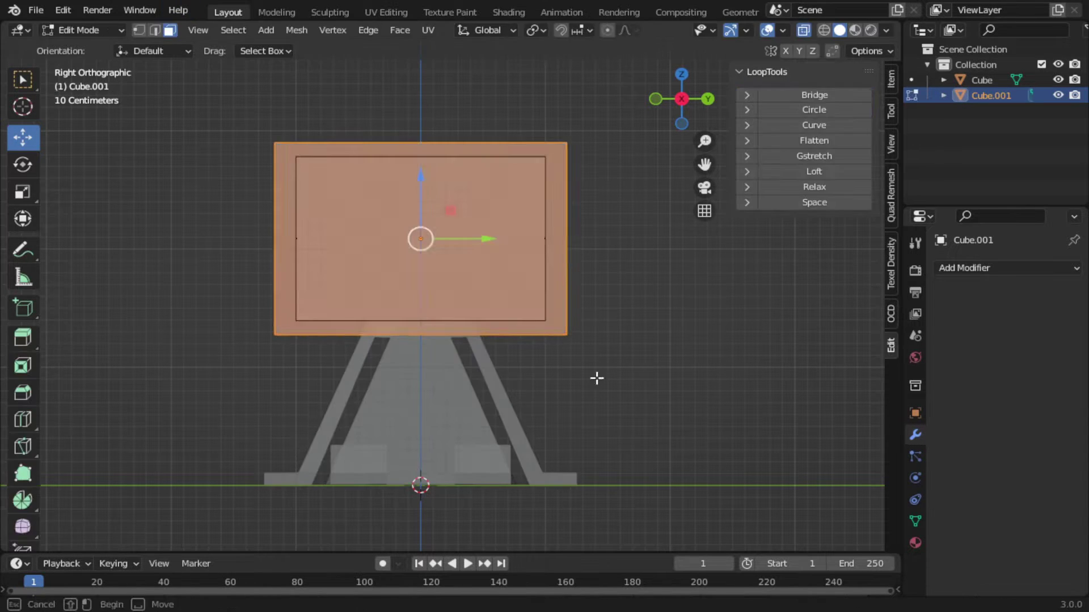
- Raise a horizontal edge loop near the head's top, then scale that top section wider
click(420, 334)
key(g)
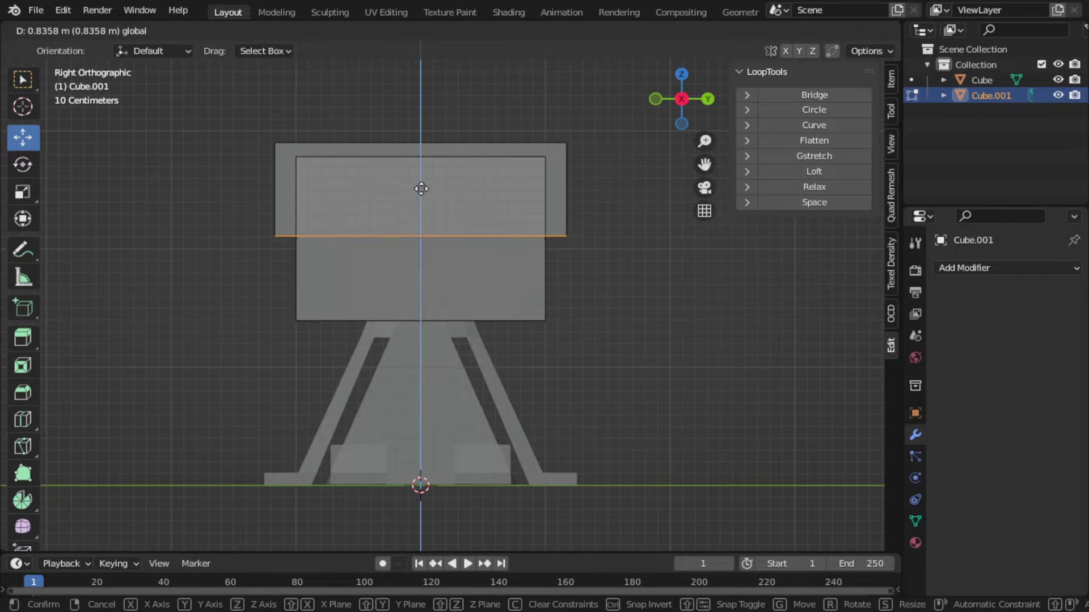
click(423, 190)
drag(683, 101, 469, 180)
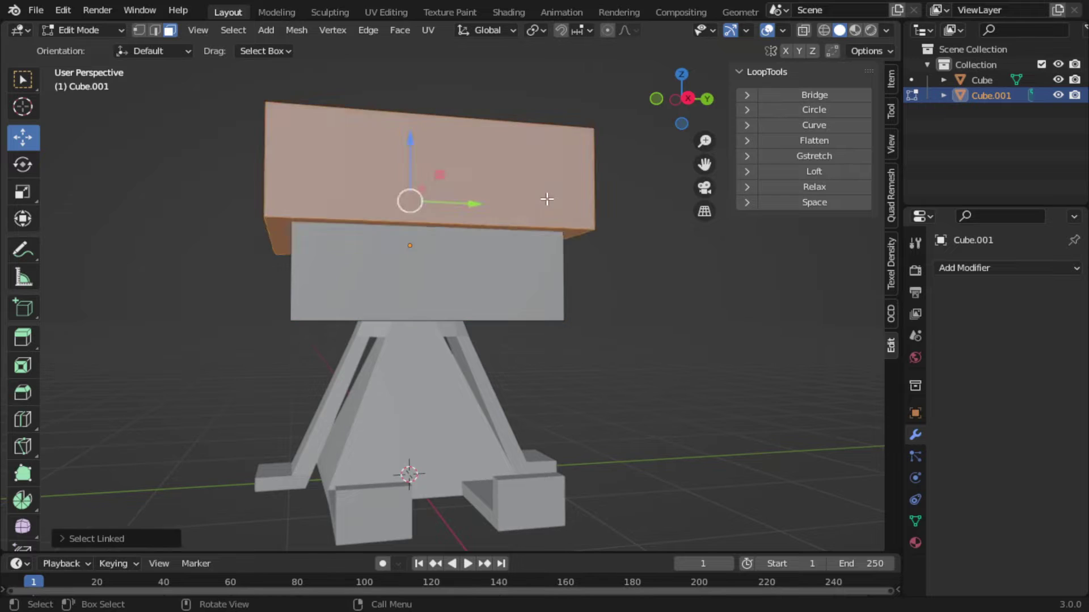
scroll(up, 3)
key(s)
click(640, 229)
- Start a loop cut on the head block and turn on X-ray
click(687, 94)
key(ctrl+r)
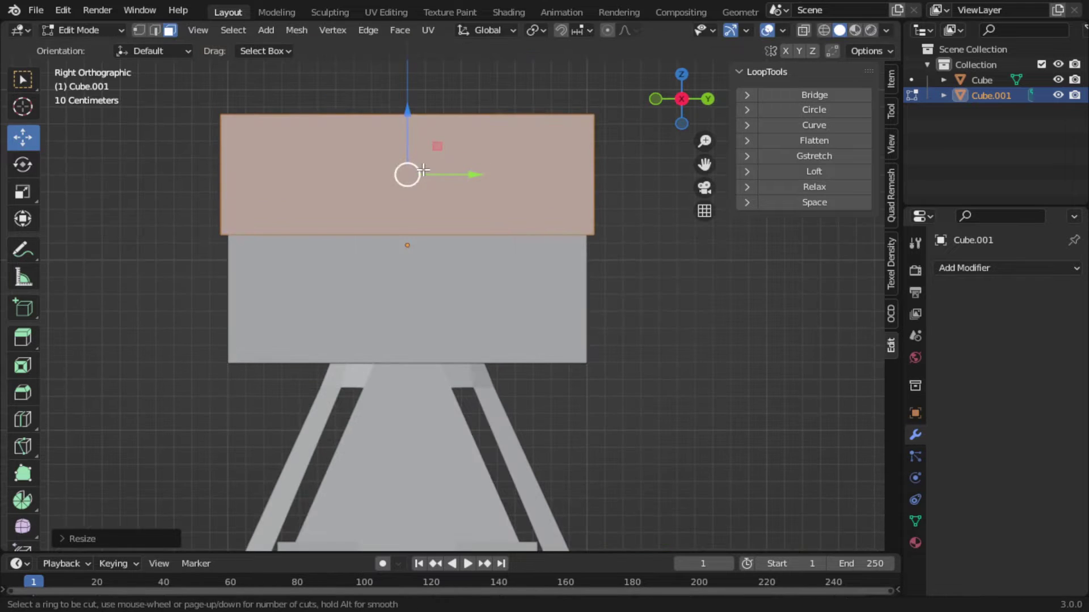
key(alt+z)
drag(343, 286, 450, 299)
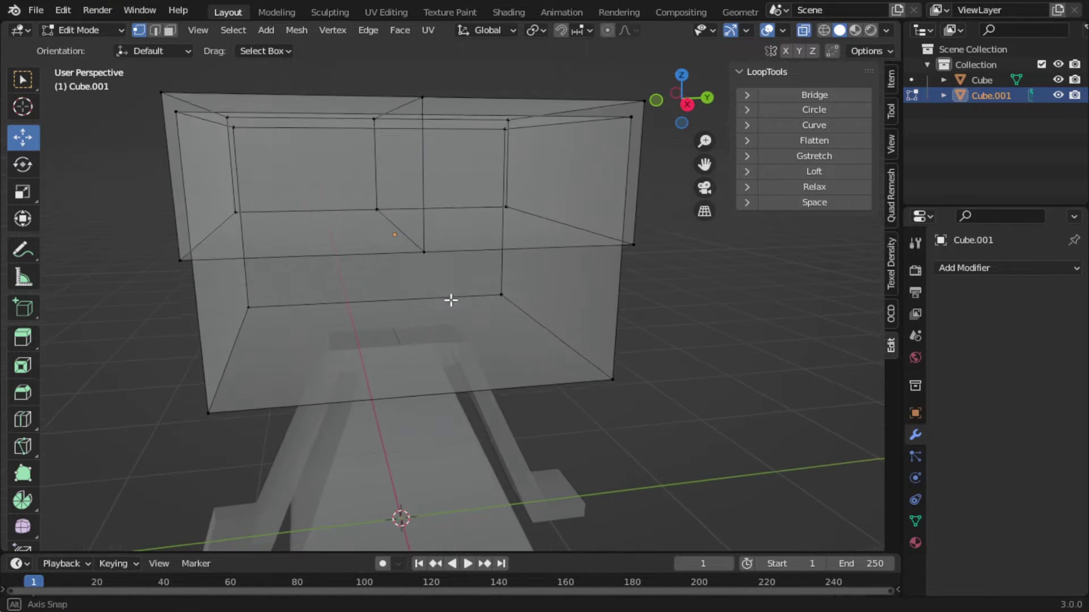
- Select both top faces of the hair block in face mode and inset them
key(3)
click(314, 224)
click(482, 214)
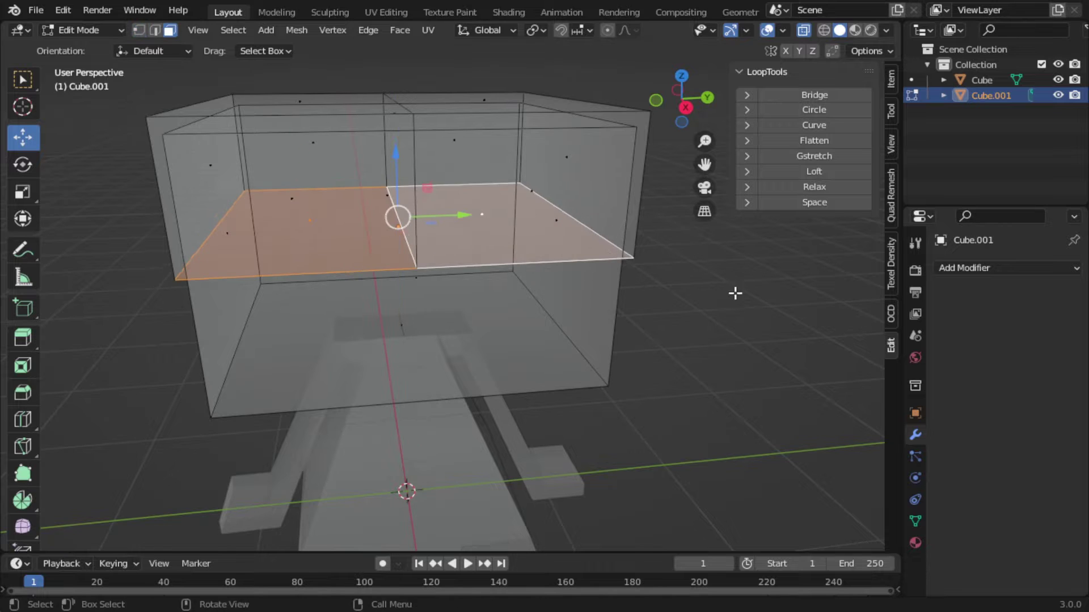
scroll(up, 3)
key(i)
click(792, 268)
- Toggle X-ray and inspect the hair's lower edge from several angles, ending in right view
key(alt+z)
drag(792, 268, 595, 260)
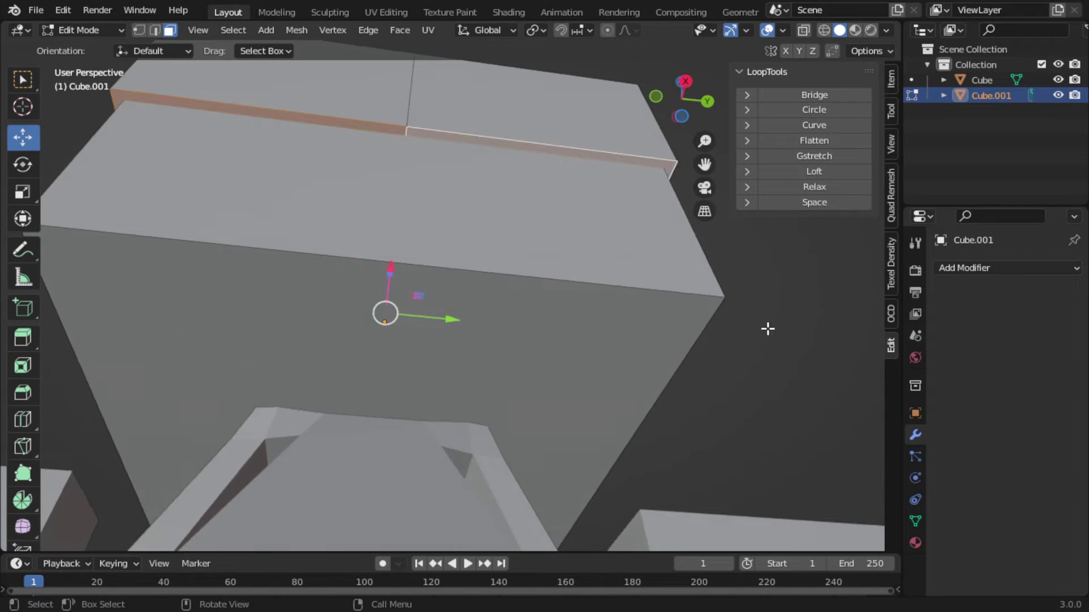
key(alt+z)
scroll(down, 3)
drag(775, 317, 532, 364)
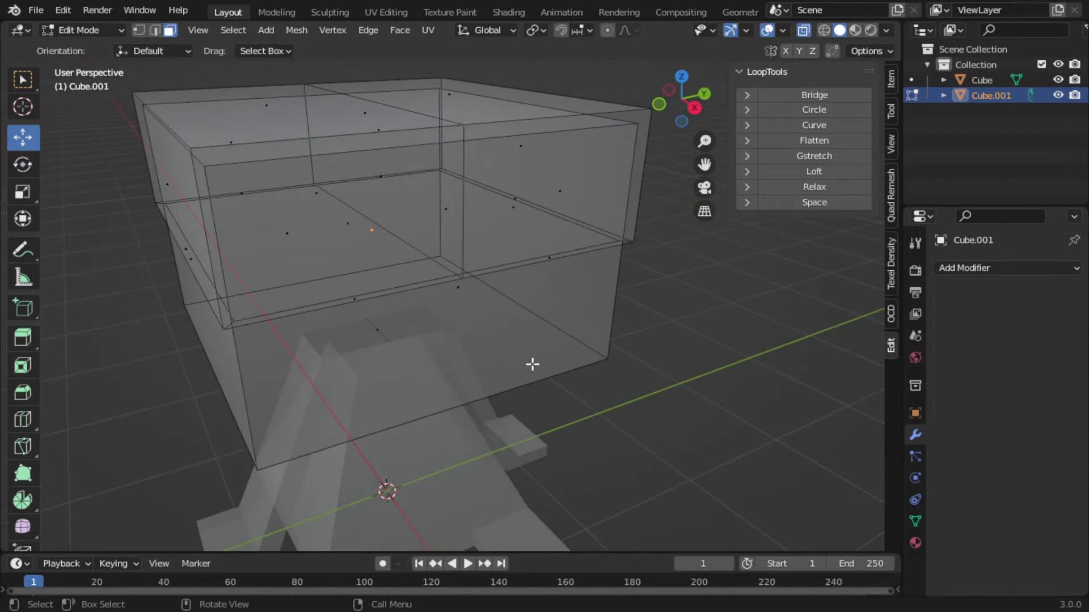
key(KP_3)
click(807, 30)
drag(464, 217, 497, 304)
key(KP_3)
- Lower the centre vertex of the hair's edge and add a vertical centre loop cut
key(g)
key(z)
click(408, 214)
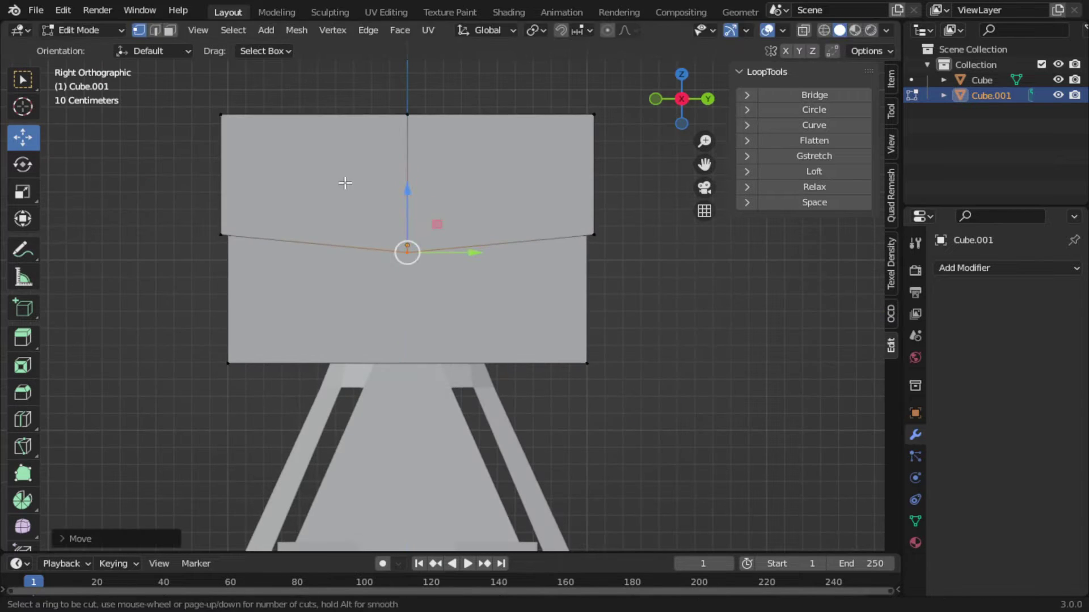
key(ctrl+r)
click(420, 236)
right_click(419, 236)
- Add a multi-cut vertical loop cut on one side of the hair block
key(ctrl+r)
scroll(up, 3)
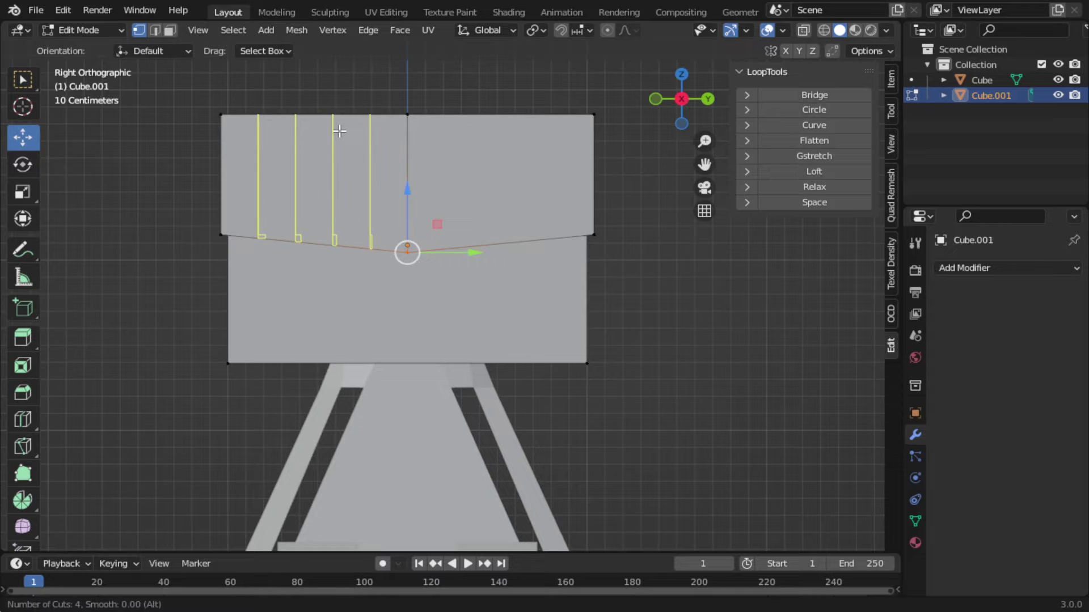
scroll(up, 3)
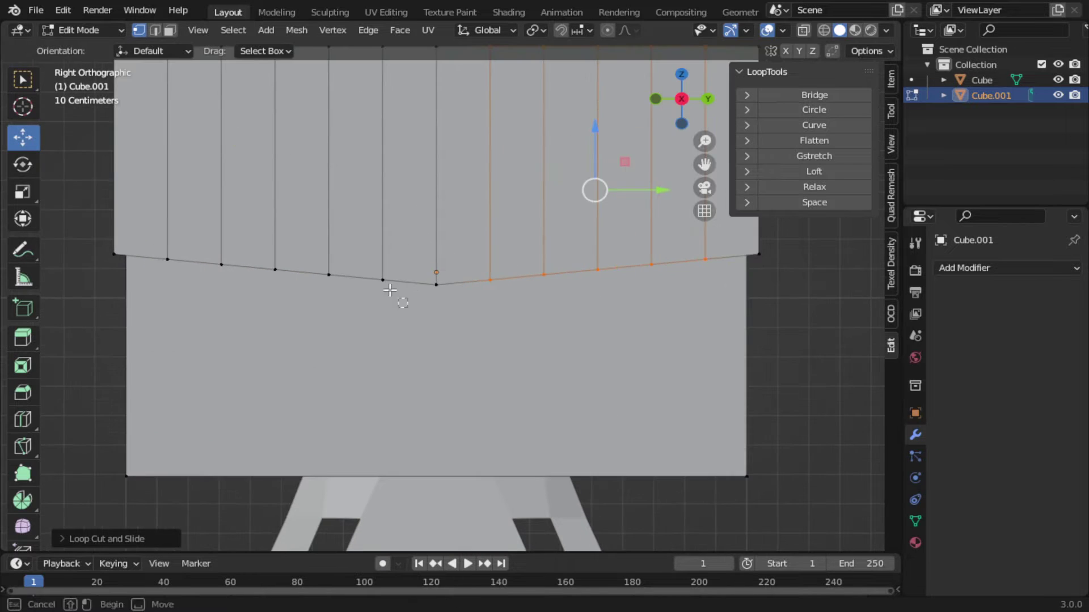
scroll(down, 3)
- Move two lower-edge vertices of the hair vertically with G Z
drag(280, 291, 336, 328)
key(g)
key(z)
click(314, 260)
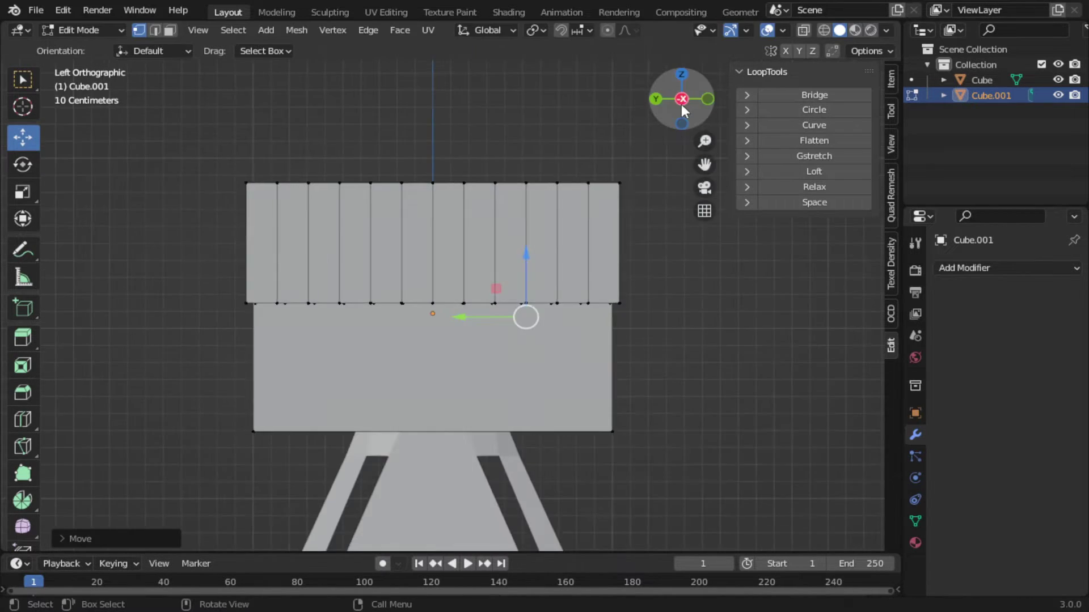
key(g)
key(z)
click(376, 312)
- In right view, raise one vertex into a sharp spike and drop another
drag(389, 369, 623, 138)
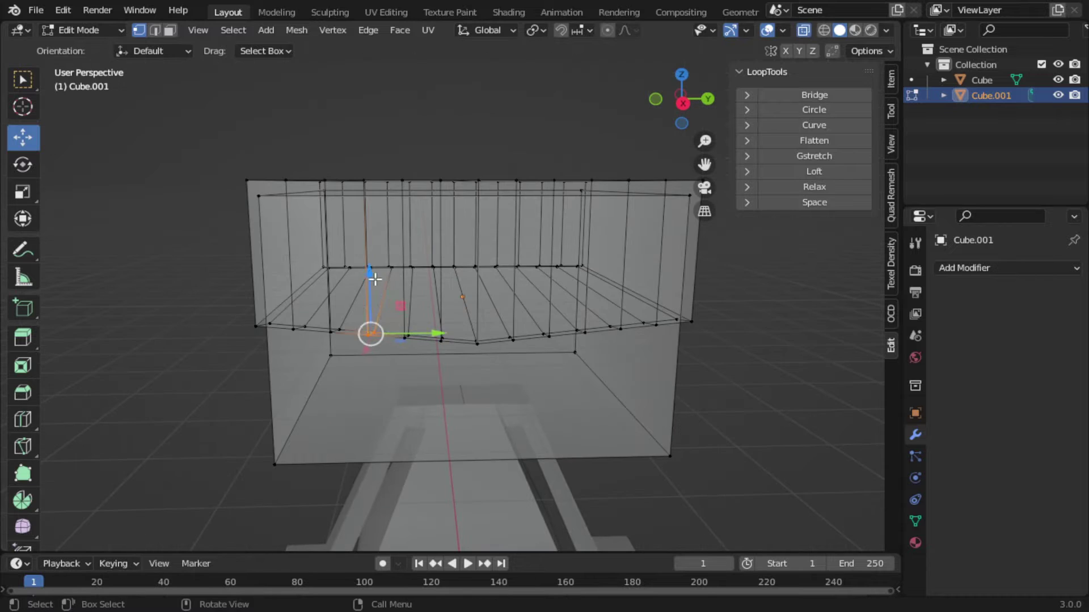
key(KP_3)
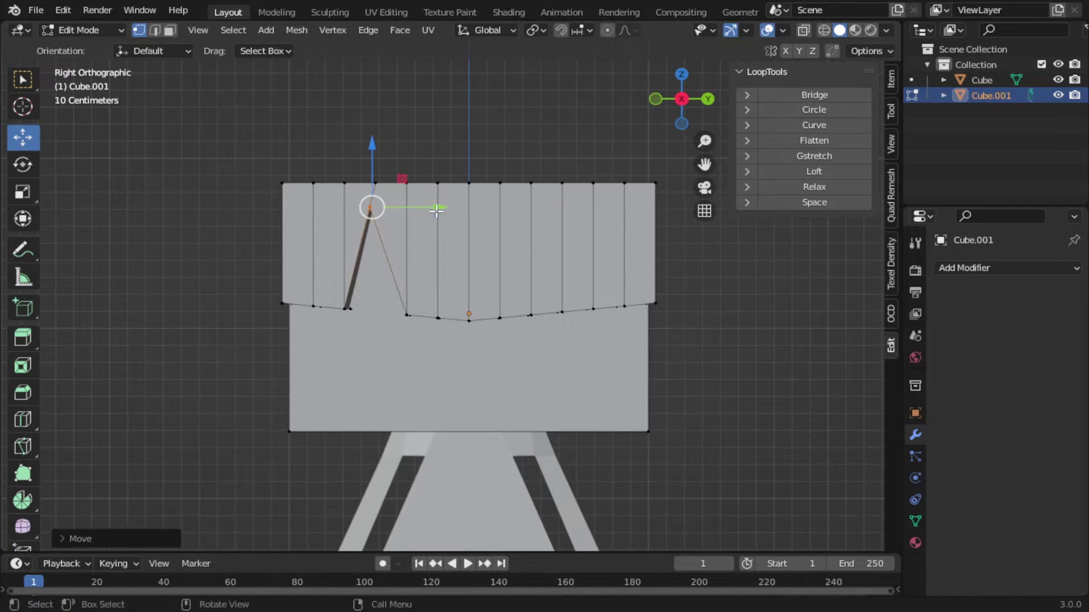
scroll(up, 3)
key(g)
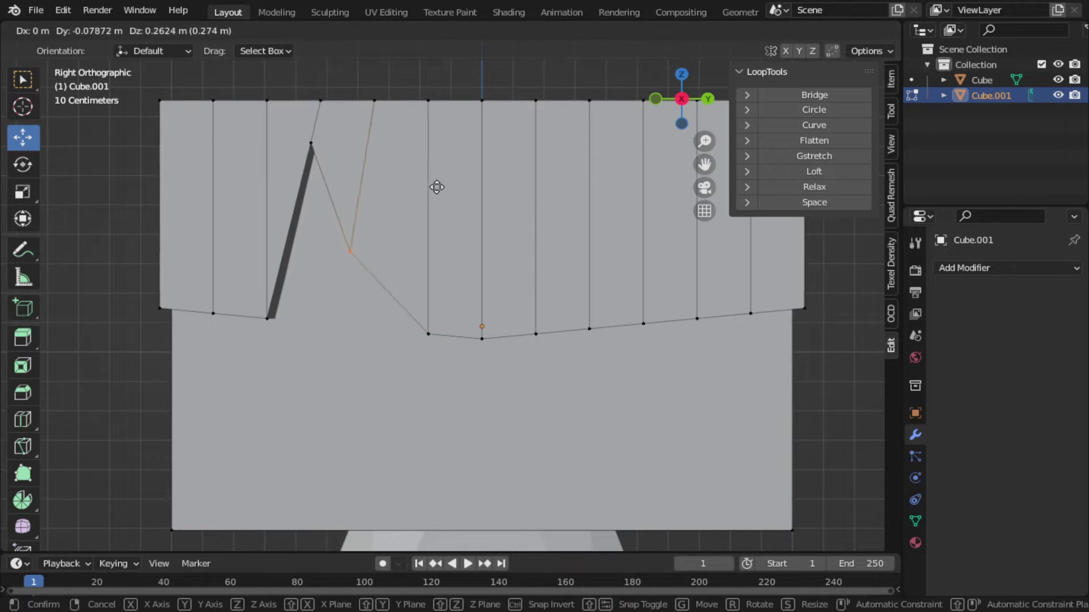
click(437, 187)
key(g)
click(436, 379)
- With X-ray toggled, reposition more lower-edge vertices to shape the fringe
key(alt+z)
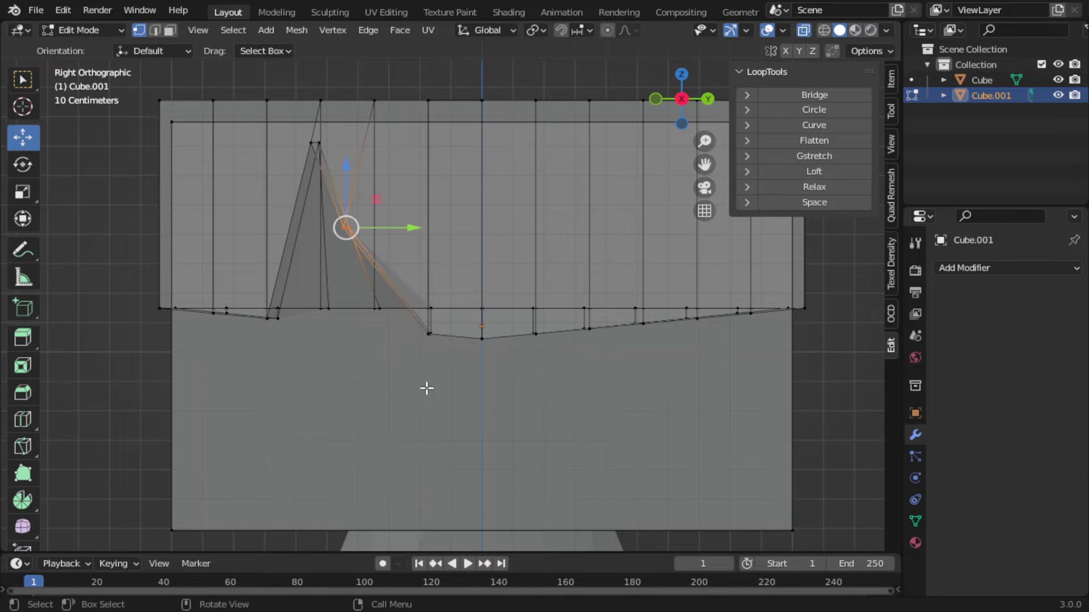
key(g)
click(431, 325)
key(alt+z)
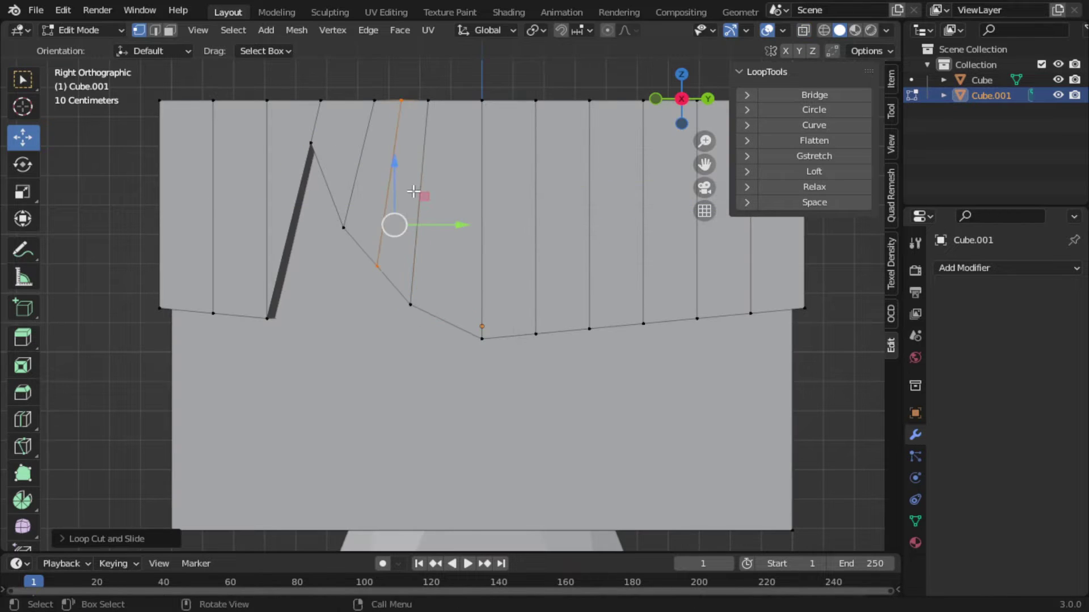
key(alt+z)
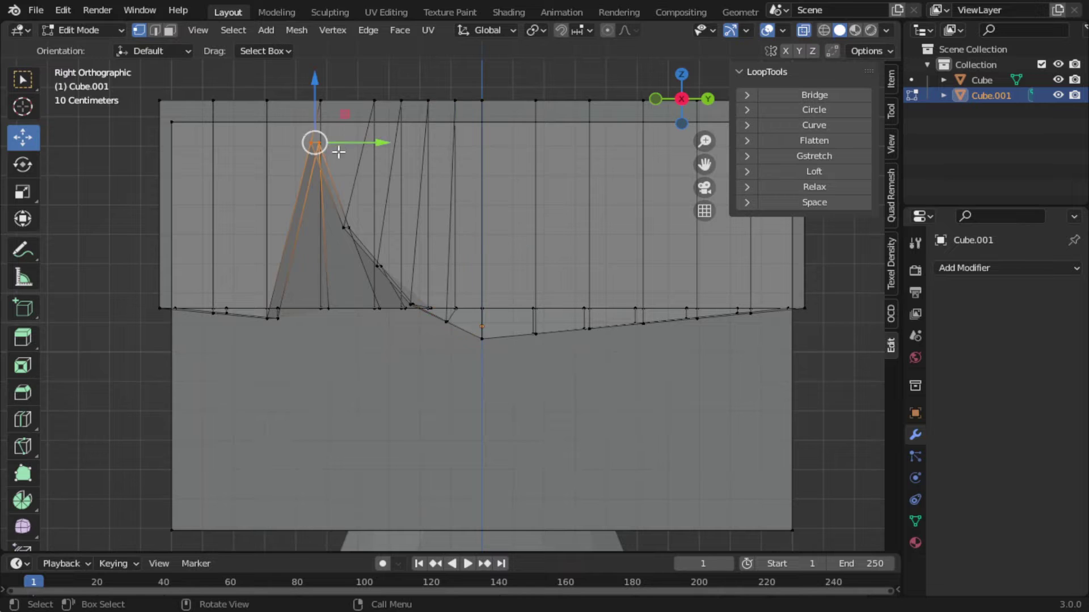
key(g)
click(343, 193)
key(alt+z)
key(g)
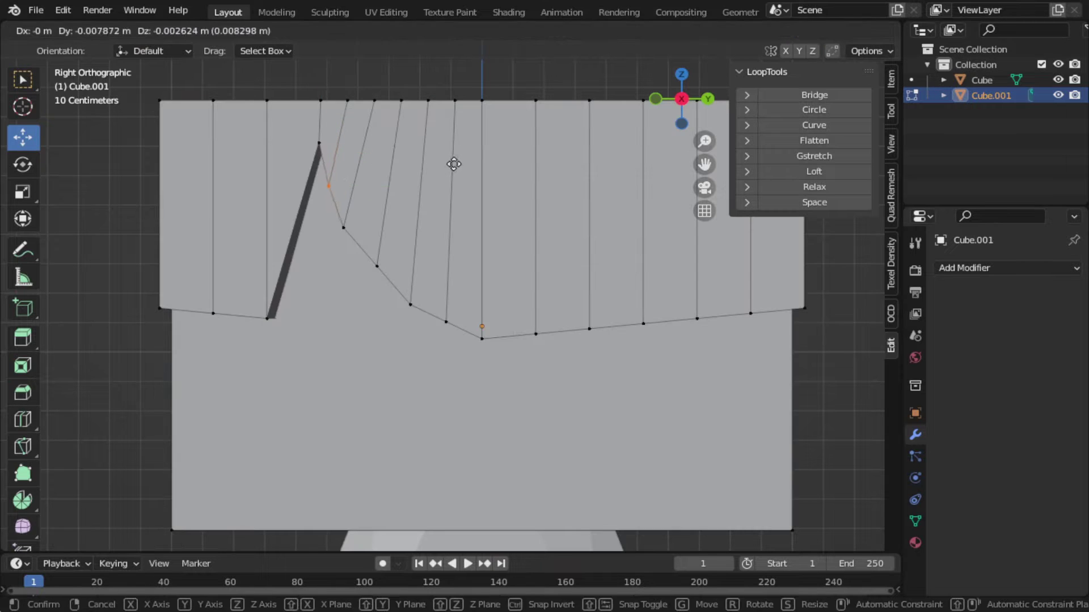
click(454, 164)
- Nudge vertices along the spike and hair bottom into a smooth curved sweep
click(803, 36)
key(g)
click(724, 71)
key(alt+z)
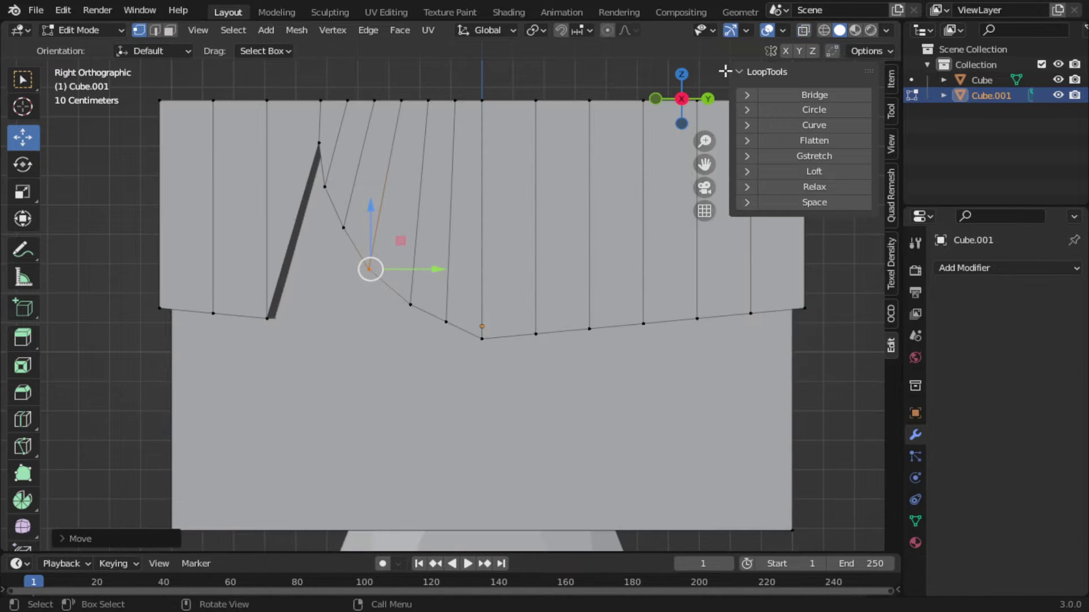
click(481, 338)
key(g)
key(alt+z)
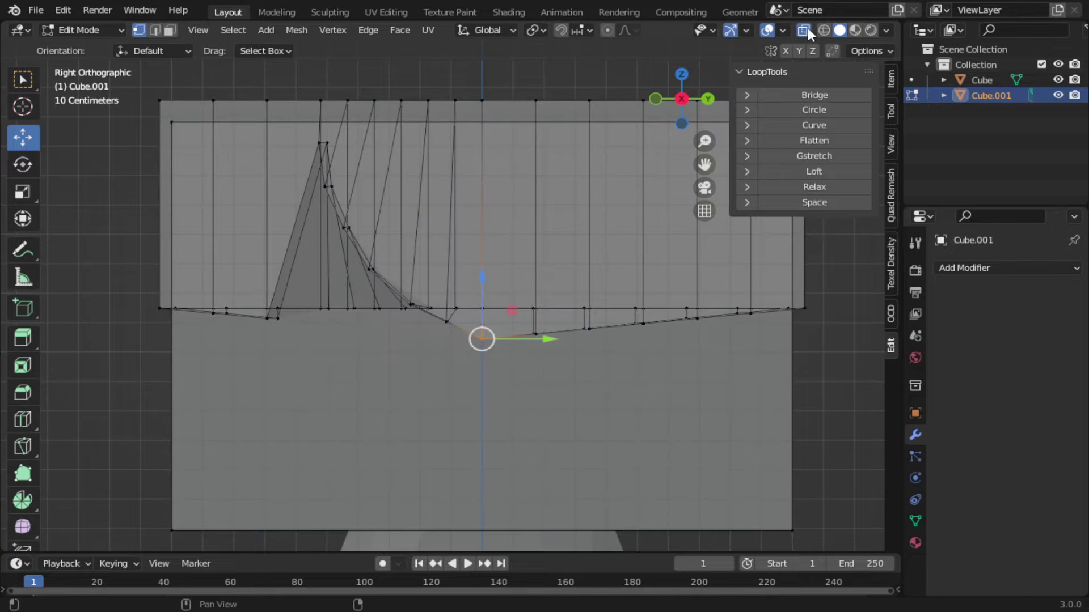
key(alt+z)
key(g)
click(558, 251)
drag(334, 347, 470, 353)
- Move a vertex near the spike on the hair's lower-left edge
key(ctrl+r)
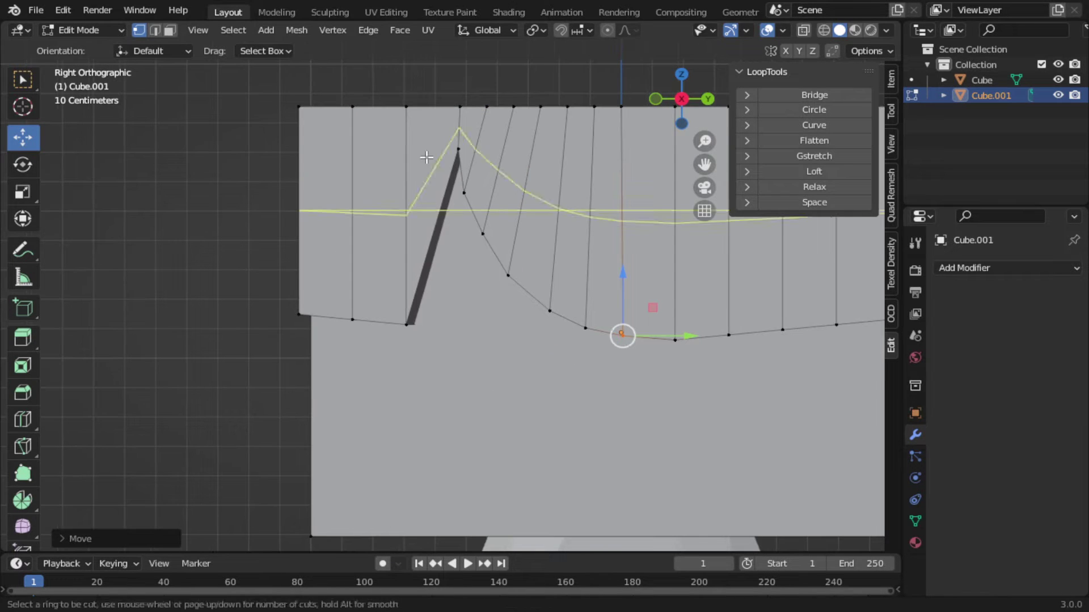
click(803, 32)
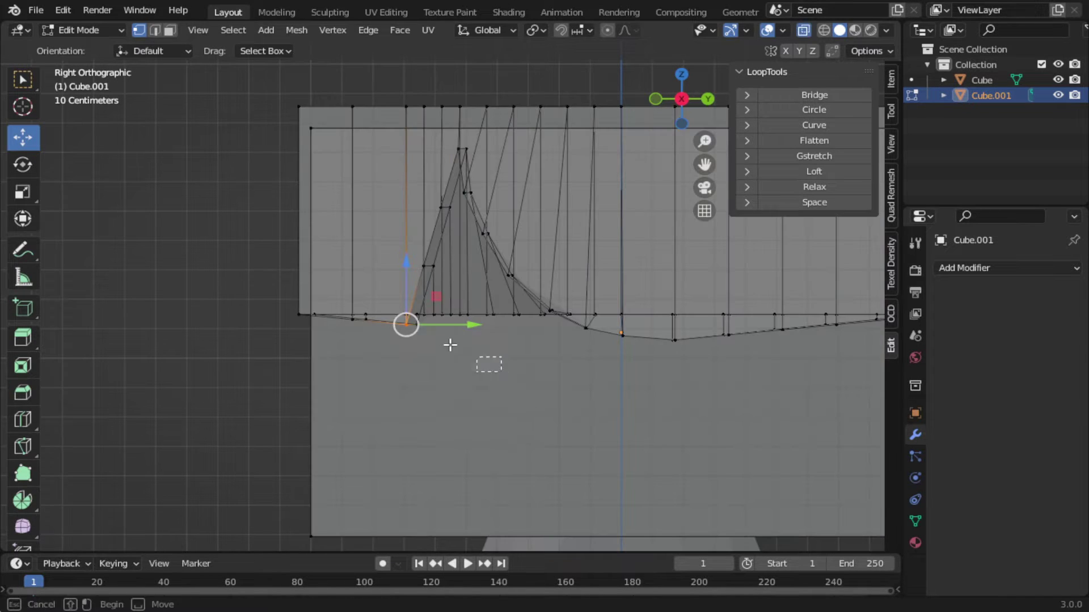
key(g)
click(448, 343)
- Toggle X-ray and try raising another lower-left vertex, cancelling the move
key(alt+z)
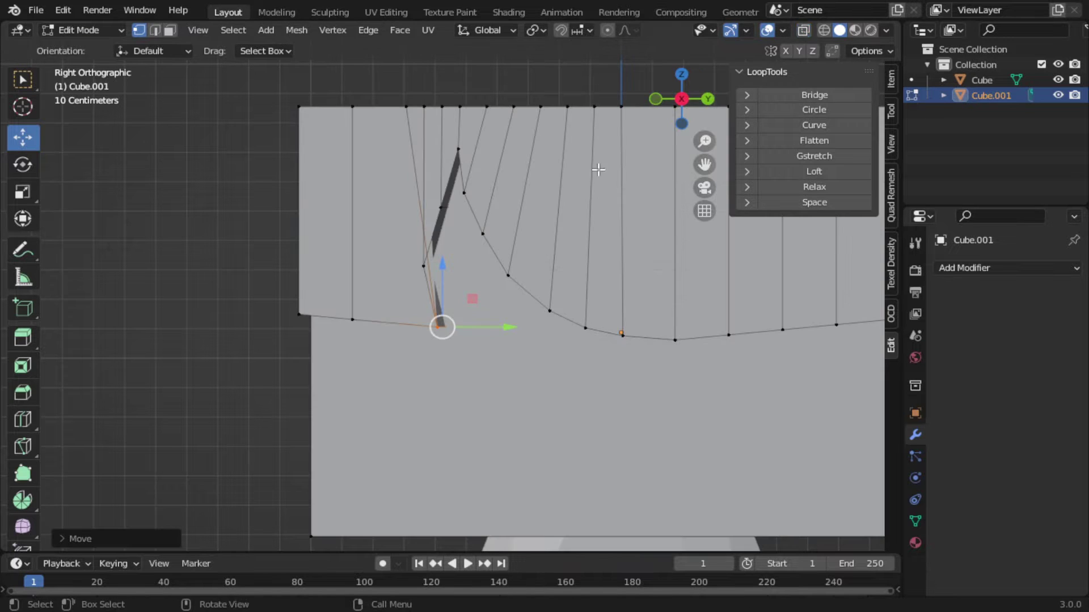
key(alt+z)
key(g)
click(532, 216)
key(alt+z)
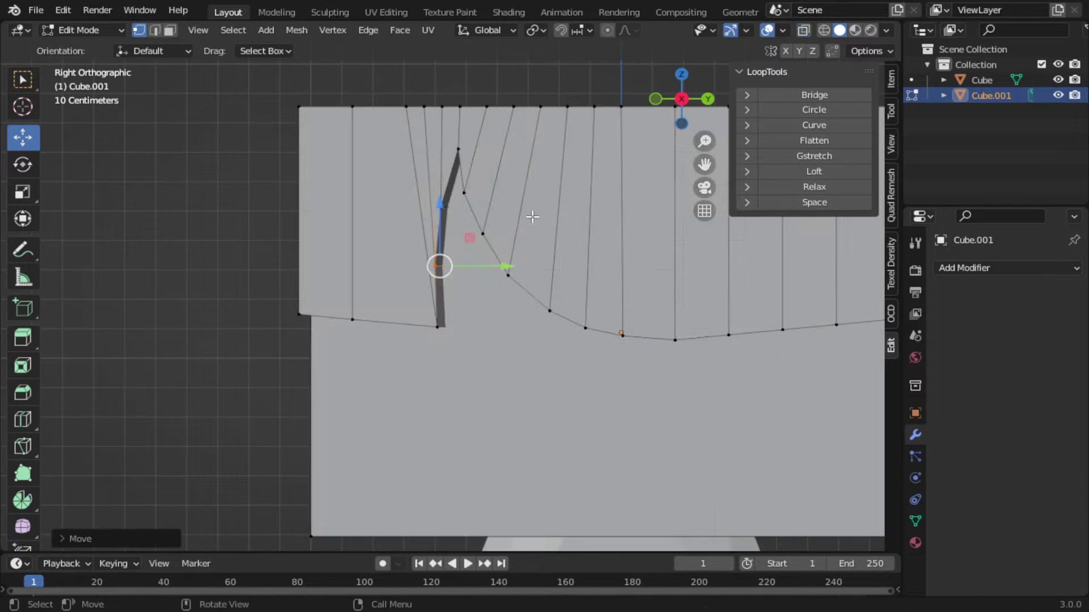
right_click(473, 346)
- Select the thick edge's bottom vertex in X-ray and move it up and left
key(alt+z)
click(443, 326)
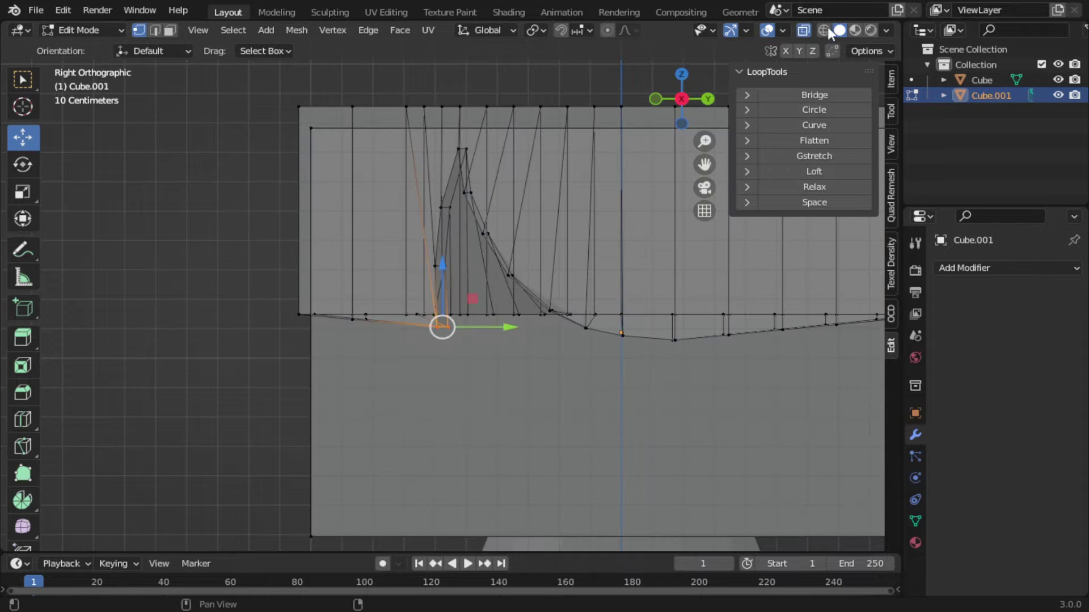
key(alt+z)
key(alt+z)
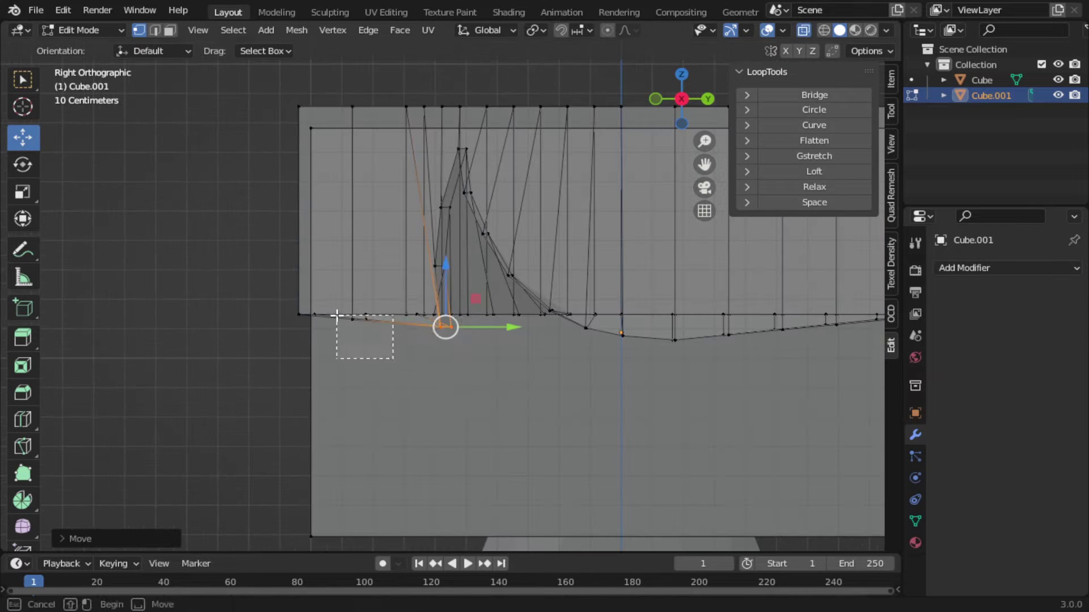
key(alt+z)
key(g)
key(alt+z)
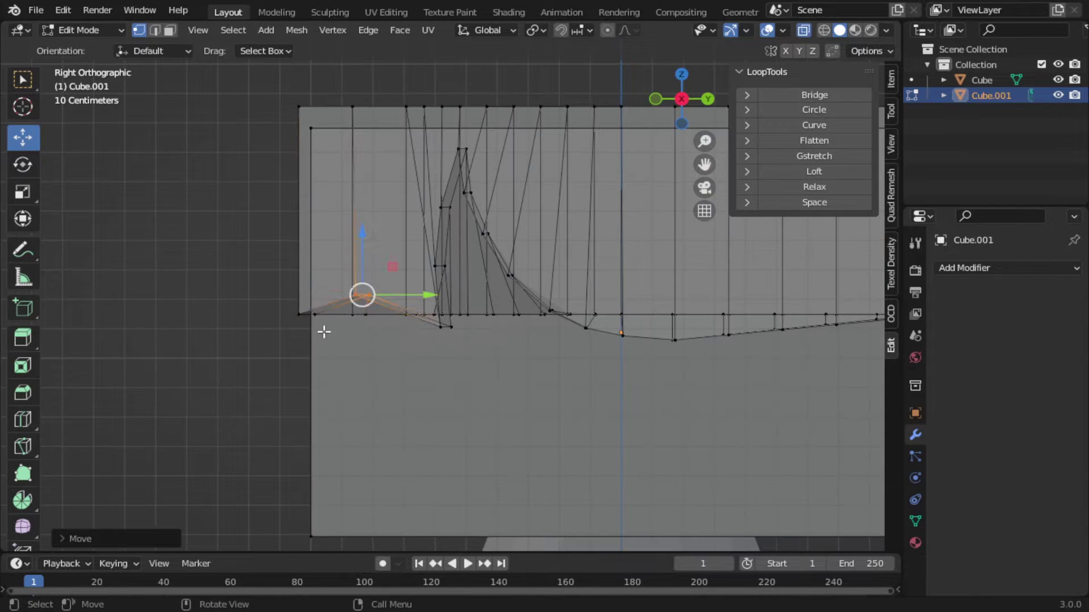
click(305, 268)
key(alt+z)
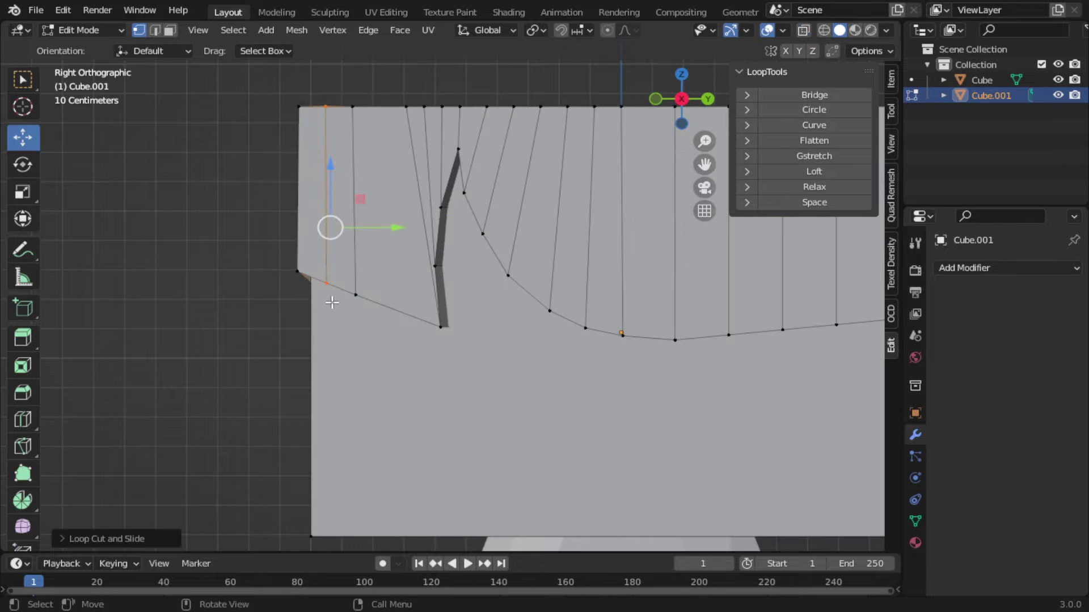
key(alt+z)
- Box-select the hair block's lower-left corner vertices and move them to slope down
key(g)
drag(377, 349, 334, 321)
key(b)
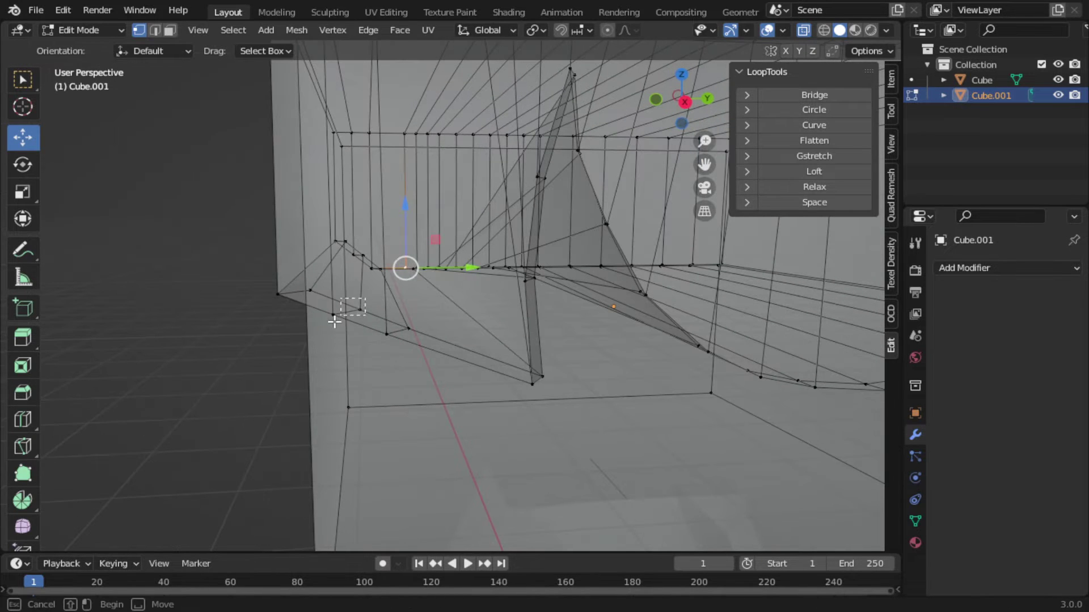
drag(423, 332, 471, 373)
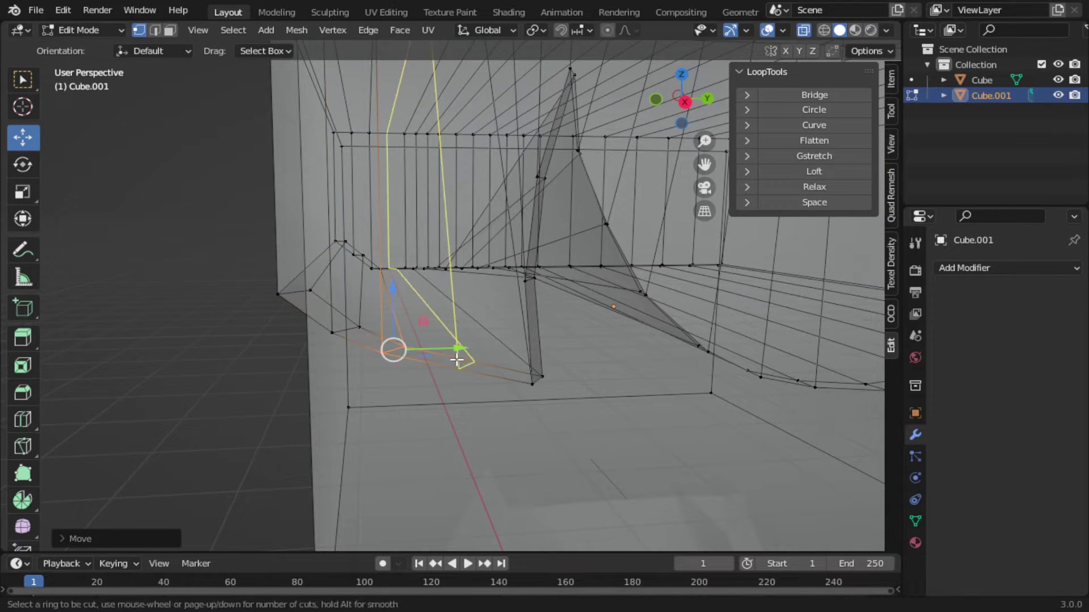
key(g)
scroll(down, 3)
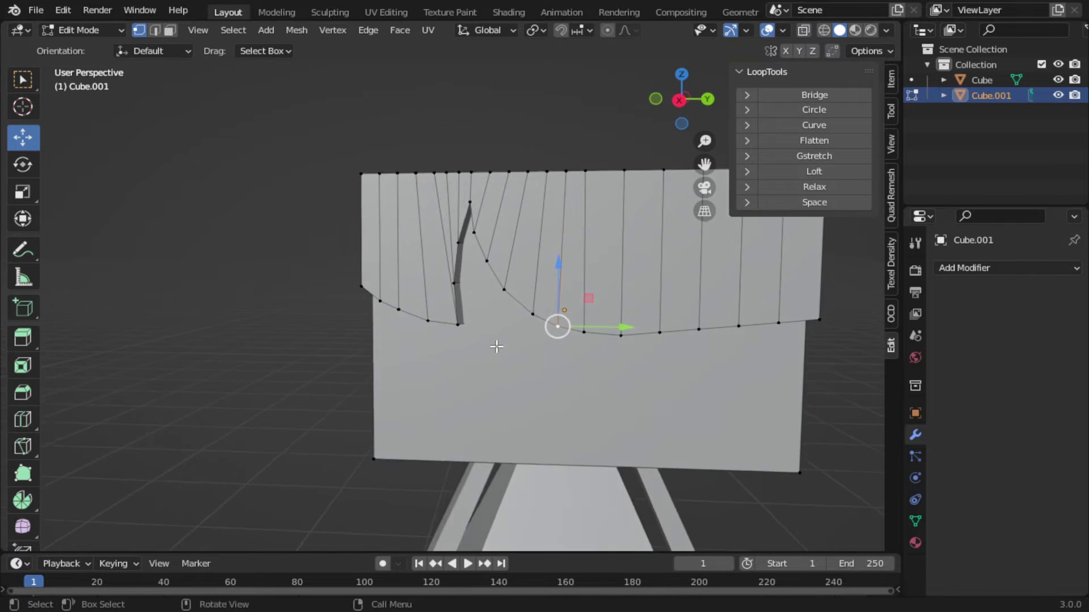
scroll(down, 3)
drag(457, 457, 340, 255)
- Select a side face of the hair block in face select mode and move it into place
click(169, 29)
scroll(up, 3)
click(280, 275)
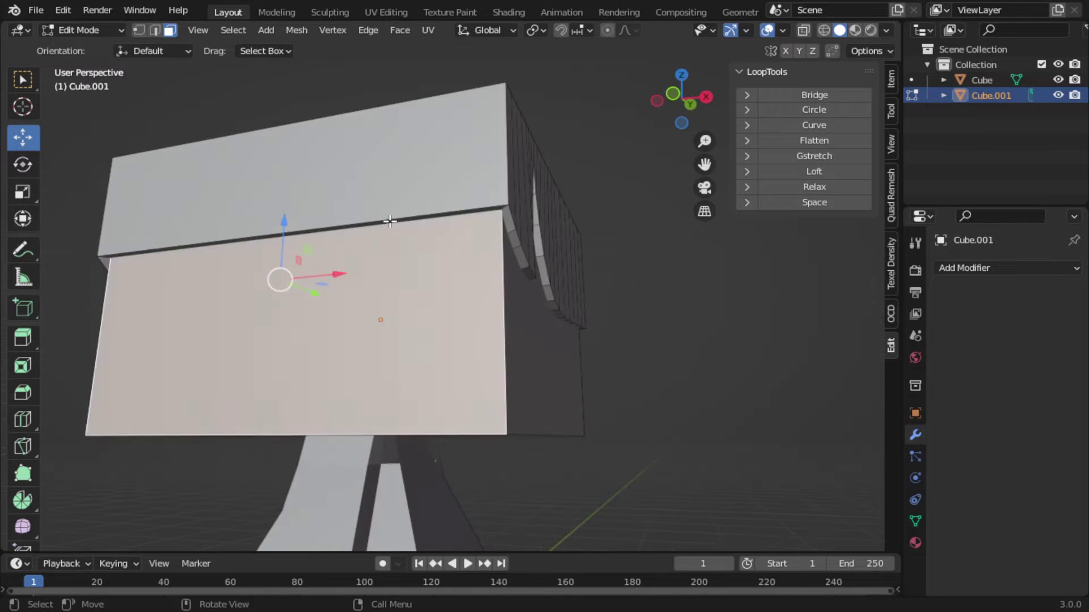
drag(279, 275, 248, 227)
drag(392, 375, 359, 333)
key(g)
click(324, 357)
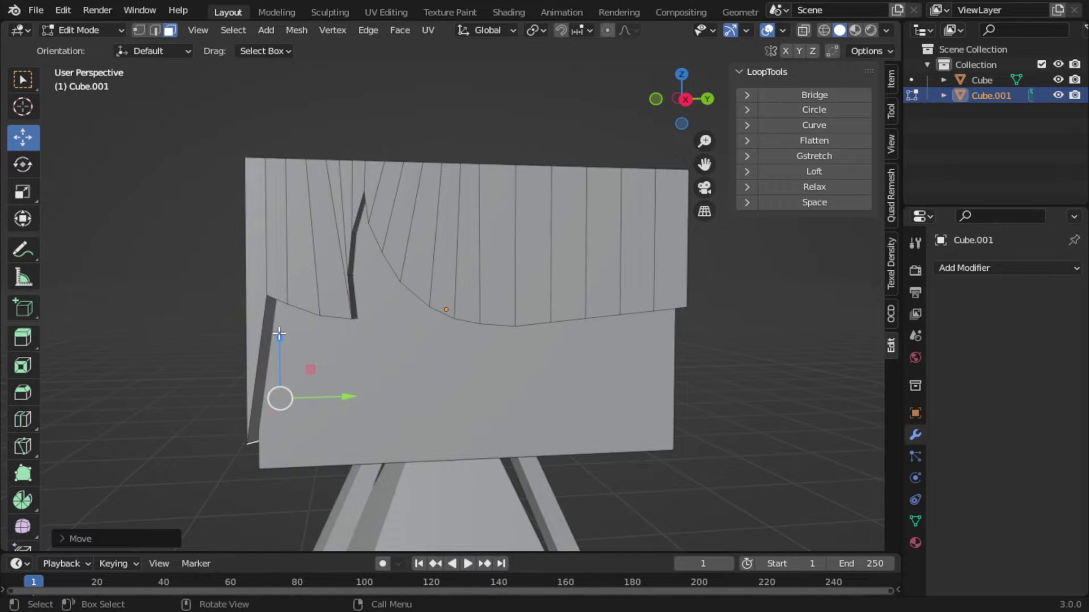
- Slide a vertex of the hair block along its edge after checking the Right Orthographic view
key(KP_3)
scroll(up, 3)
drag(255, 284, 129, 41)
key(g)
key(g)
drag(460, 118, 311, 284)
click(527, 222)
- Extrude the side face into a thin strand hanging down the head's left side
key(e)
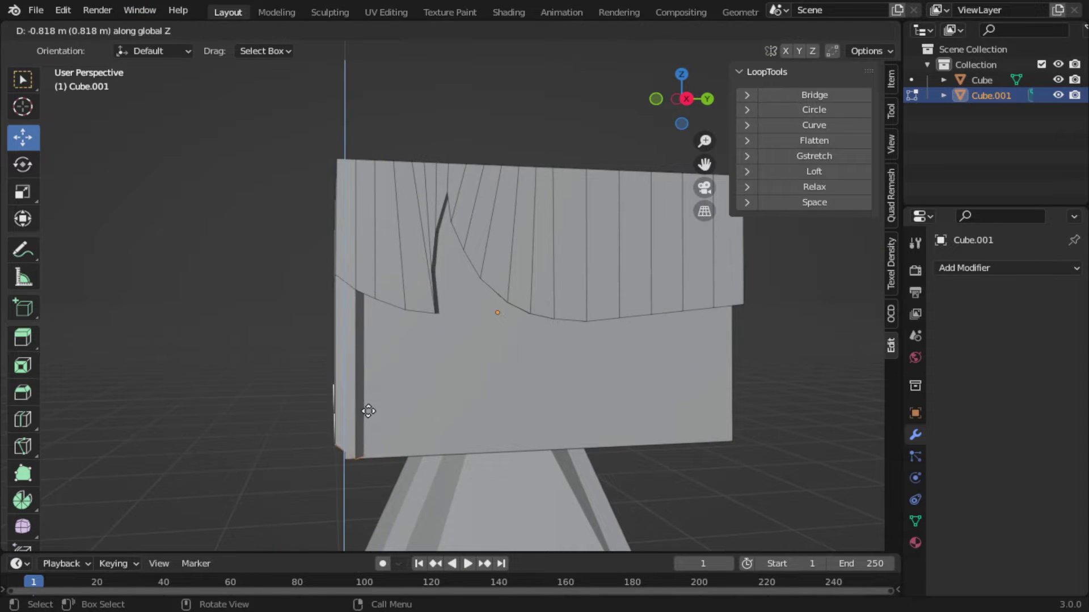
click(368, 411)
drag(368, 411, 354, 372)
key(g)
key(Escape)
key(g)
key(Escape)
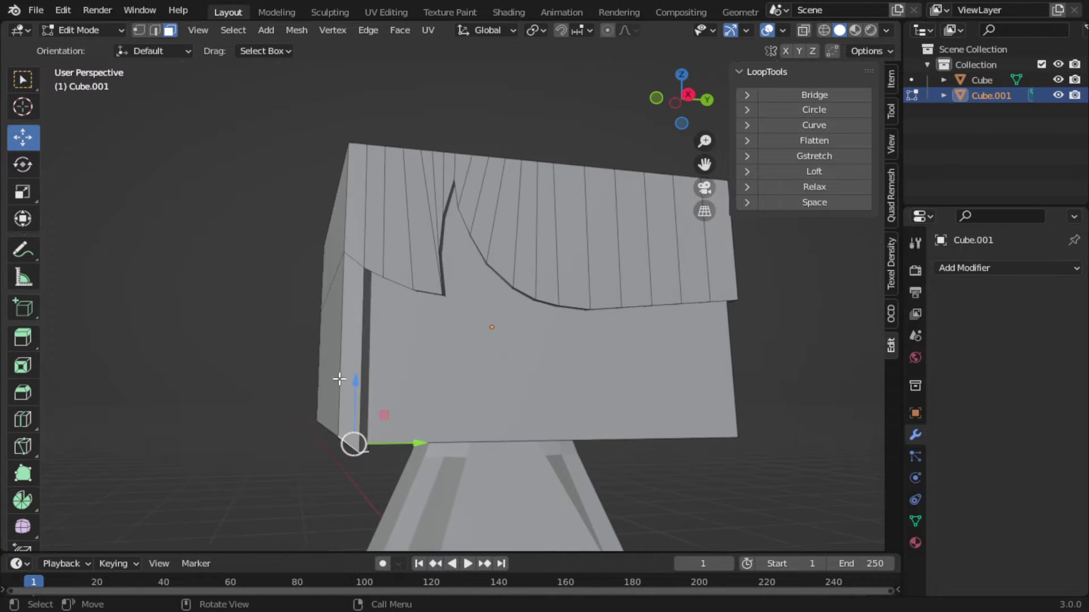
- Check the new strand in Right Orthographic view with X-ray on
key(KP_3)
key(alt+z)
scroll(up, 3)
key(g)
key(Escape)
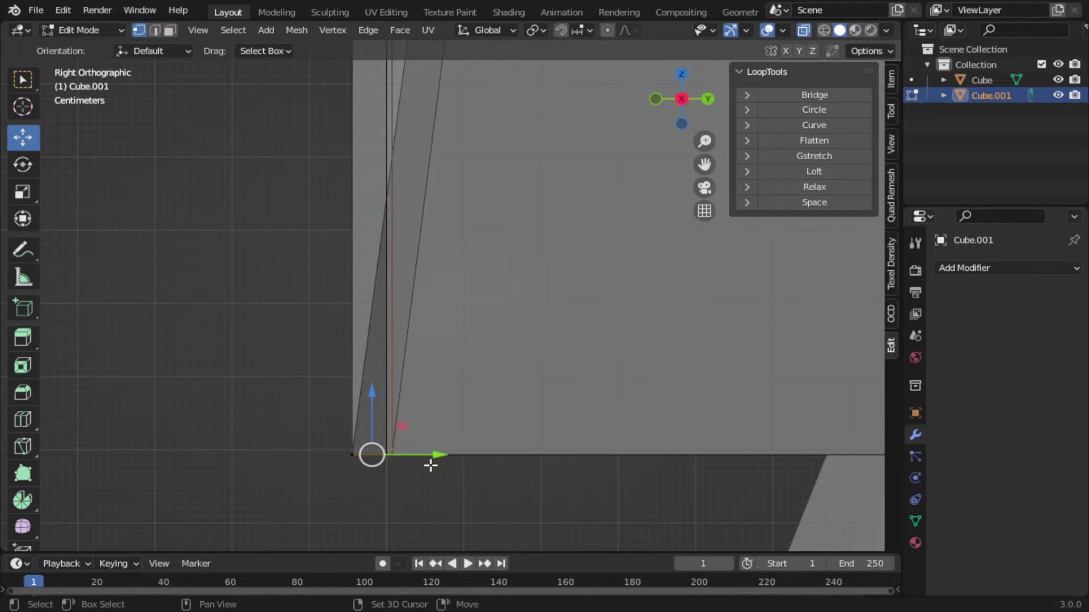
drag(377, 455, 377, 433)
- Select the strand's linked geometry and separate it into its own object
key(Tab)
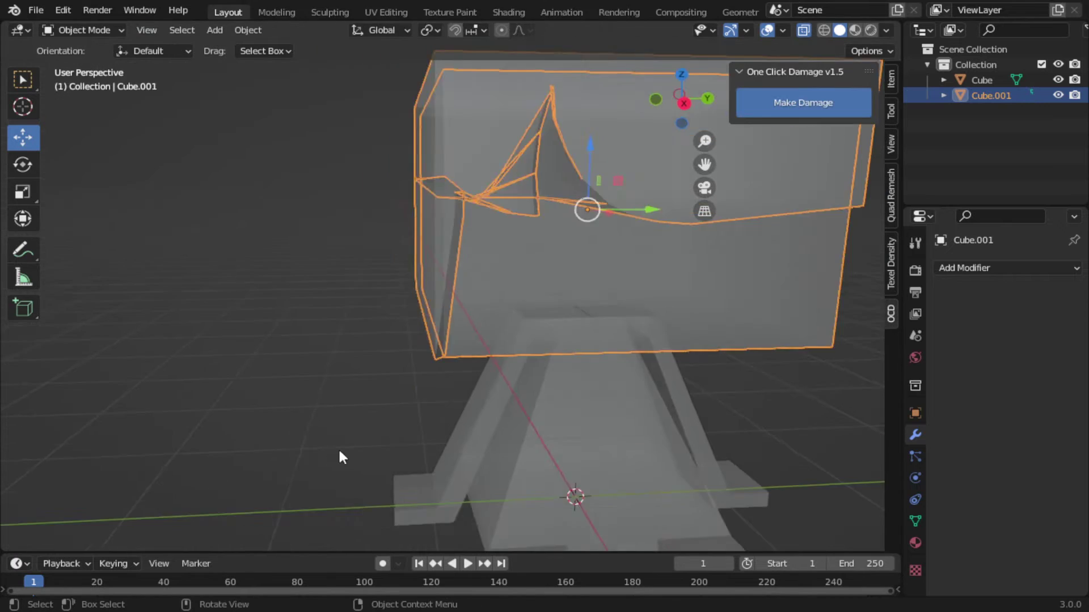
key(Tab)
key(ctrl+l)
key(p)
click(659, 205)
- Select the new strand object Cube.002 and edit it from the side view
key(Tab)
click(409, 209)
drag(409, 209, 216, 182)
key(Tab)
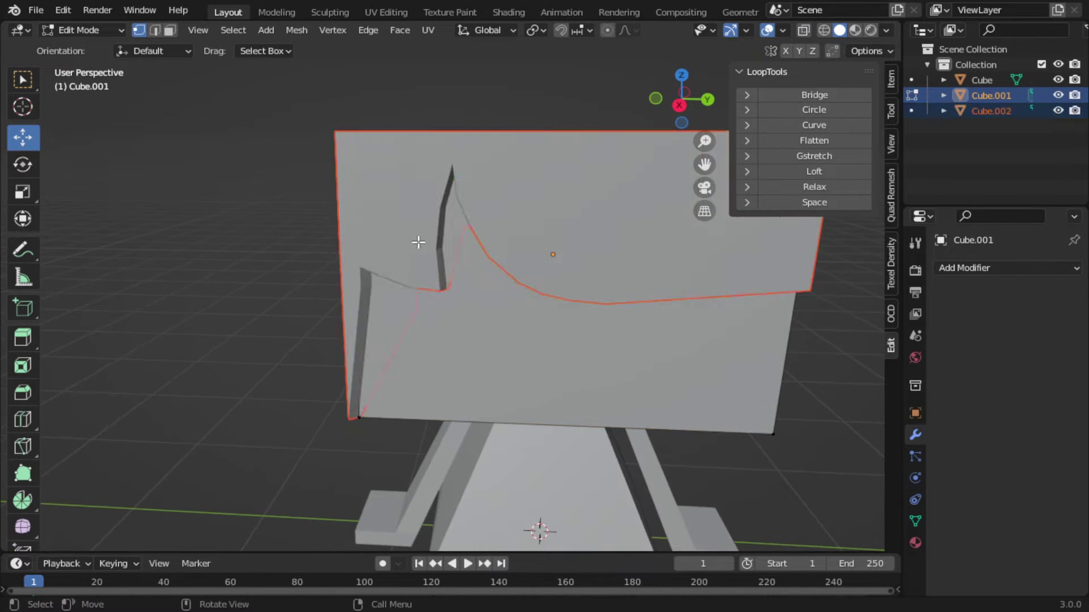
key(Tab)
click(400, 277)
key(Tab)
key(KP_3)
scroll(up, 3)
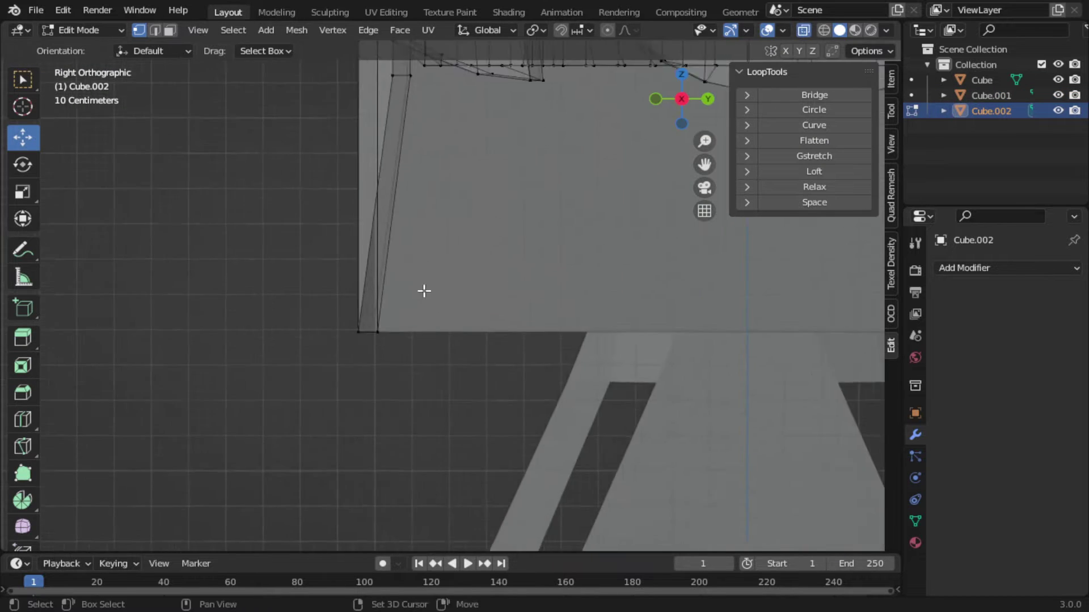
scroll(down, 3)
drag(444, 401, 336, 324)
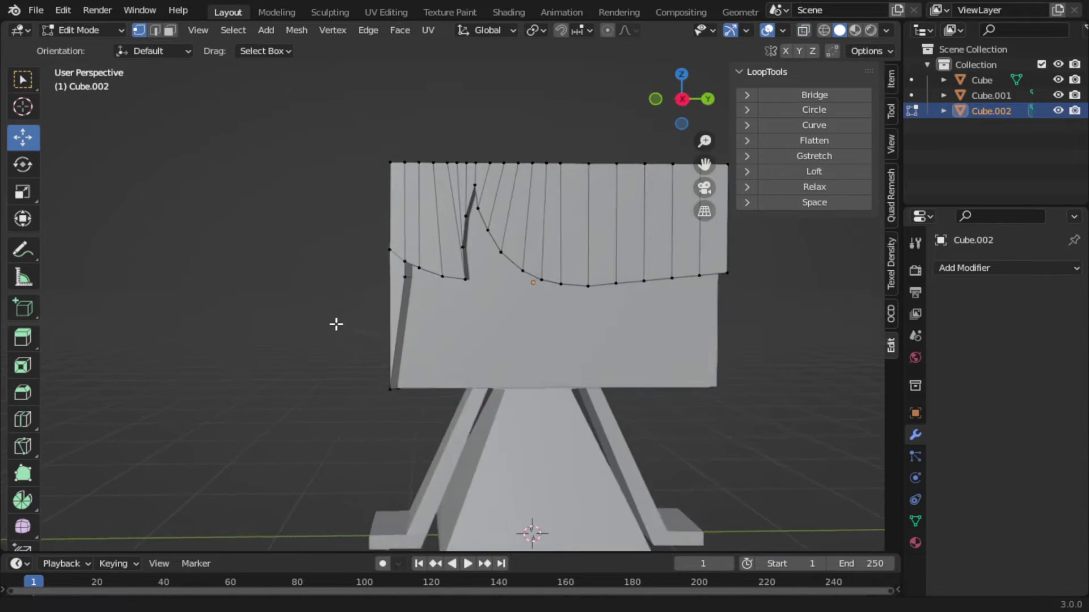
scroll(up, 3)
- Add a loop cut and knife-cut new edges into the strand with X-ray on
key(ctrl+r)
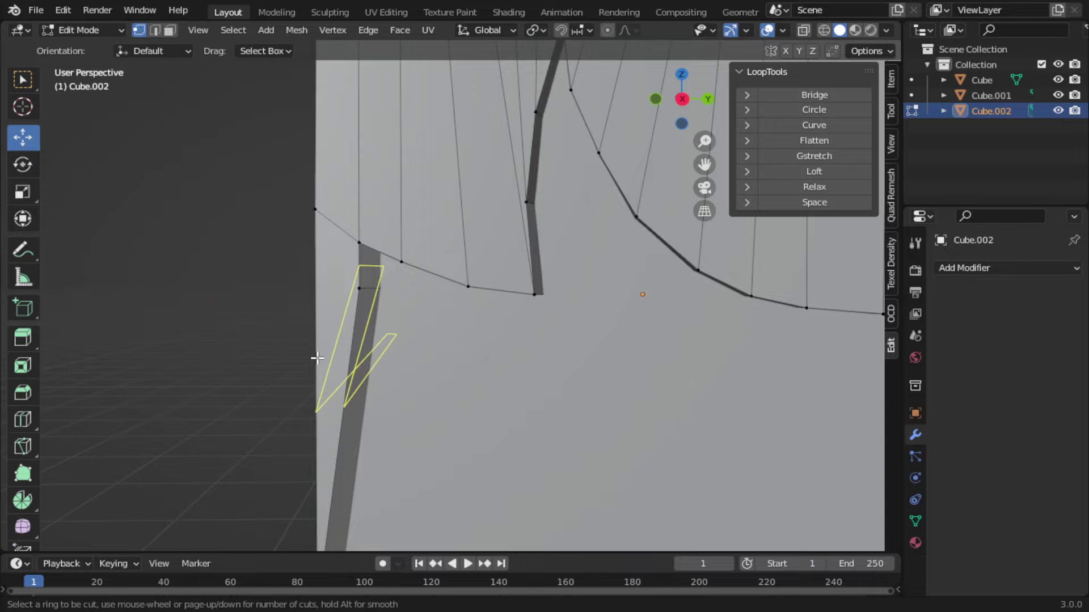
key(Escape)
drag(317, 358, 342, 350)
click(327, 367)
key(alt+z)
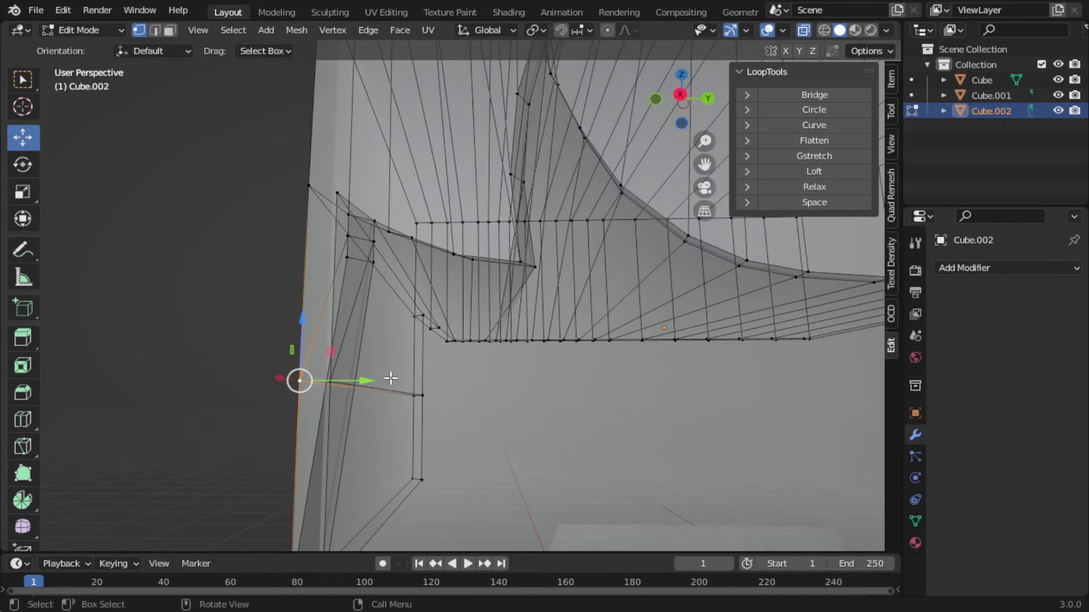
key(k)
key(Return)
key(alt+z)
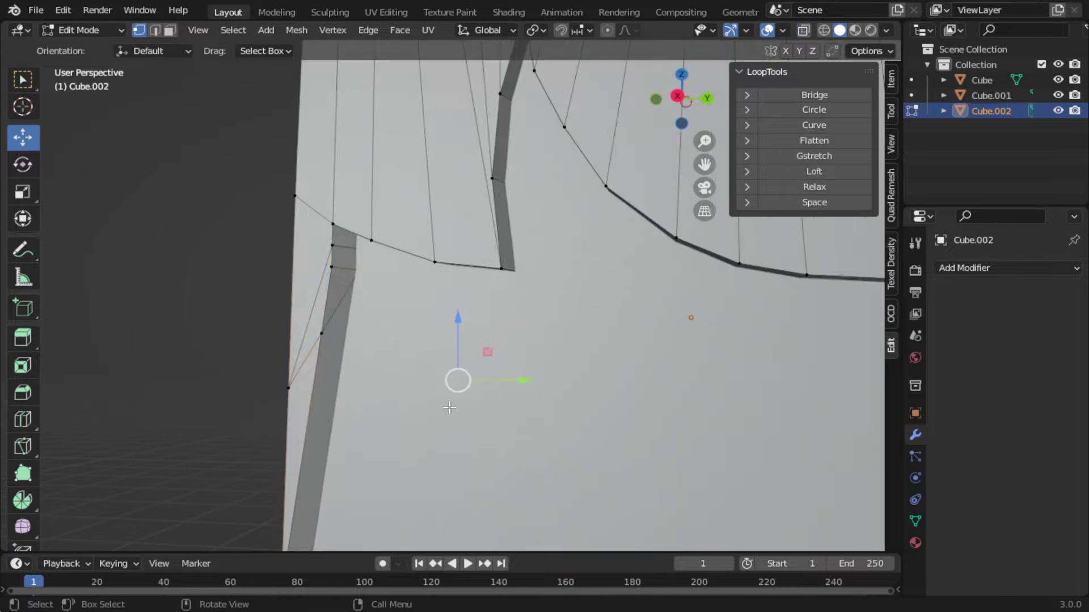
scroll(down, 3)
- Flatten the selected strand faces to zero scale along Y and dissolve the thin side face
key(3)
drag(511, 371, 600, 313)
key(s)
key(0)
key(Return)
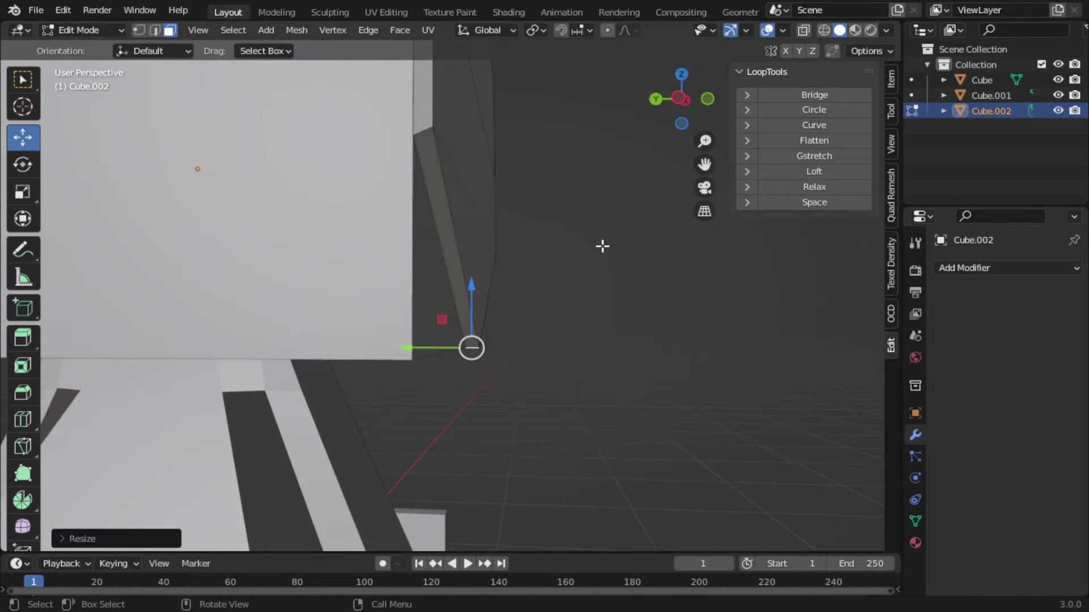
key(Return)
drag(602, 246, 453, 357)
key(s)
key(y)
key(0)
click(423, 291)
key(x)
- Move the strand's selected edges and inspect the geometry with X-ray toggled
key(2)
drag(502, 372, 535, 394)
drag(536, 395, 441, 369)
key(1)
key(alt+z)
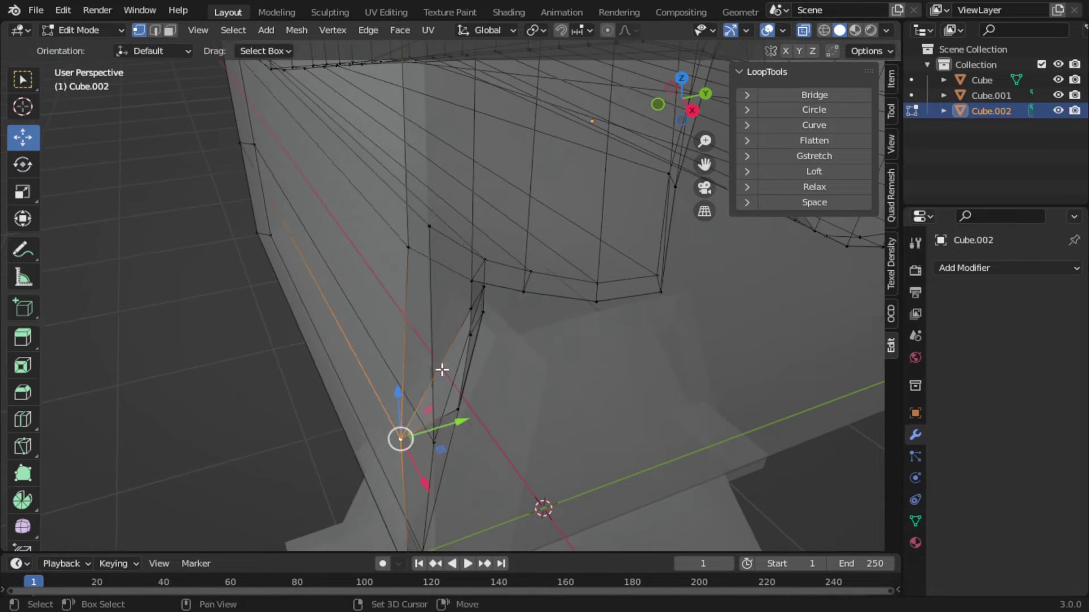
key(alt+z)
key(3)
drag(496, 314, 528, 300)
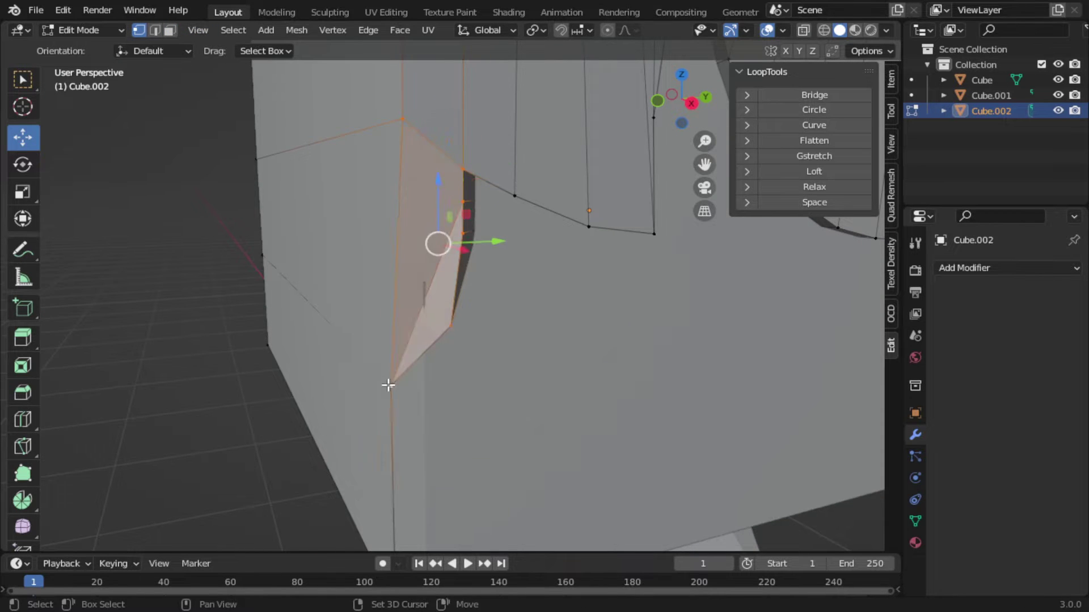
click(387, 385)
drag(388, 385, 377, 243)
- Rotate the strand selection around the X axis and return to Object Mode
key(alt+z)
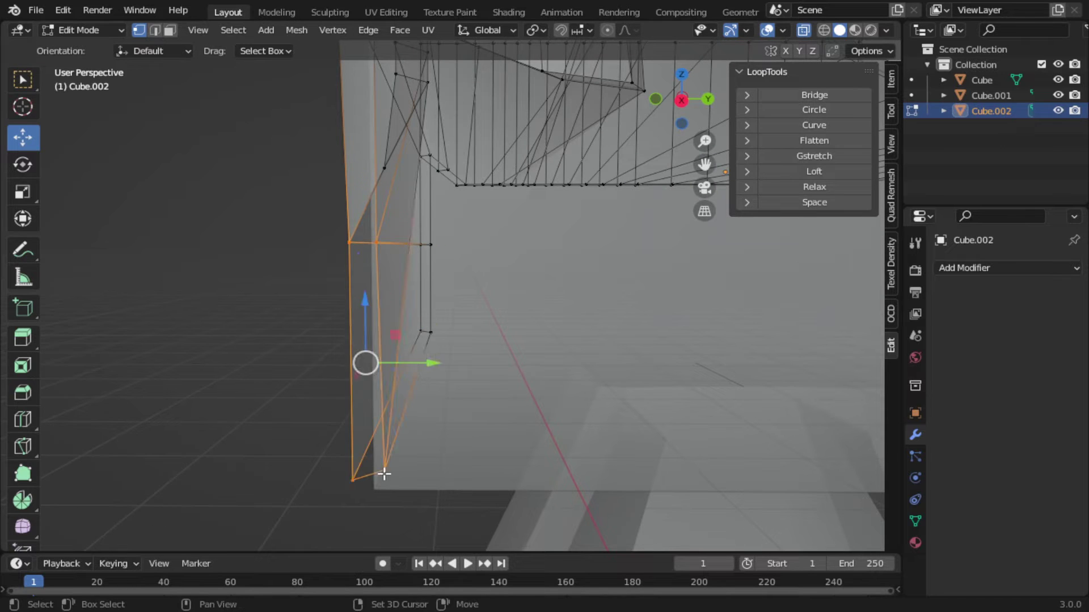
key(r)
key(x)
key(0)
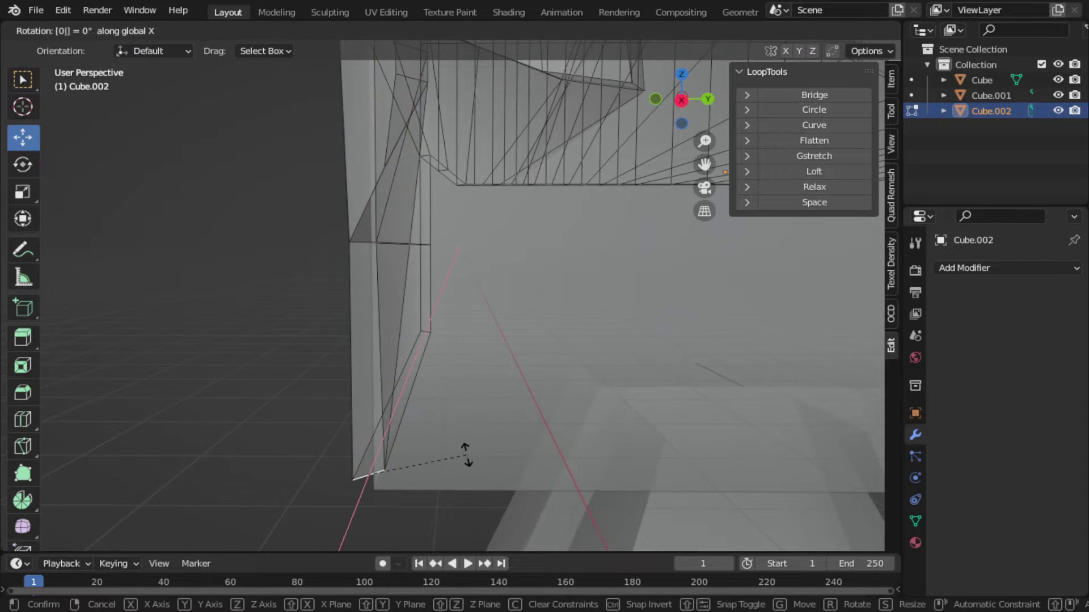
click(466, 455)
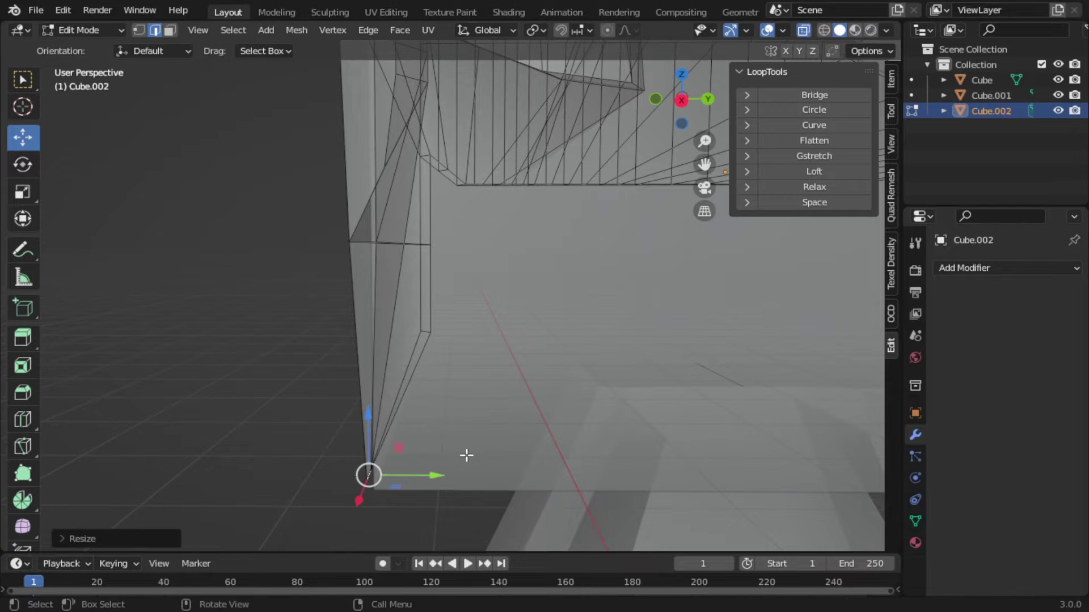
click(368, 434)
key(Tab)
key(alt+z)
drag(206, 382, 566, 178)
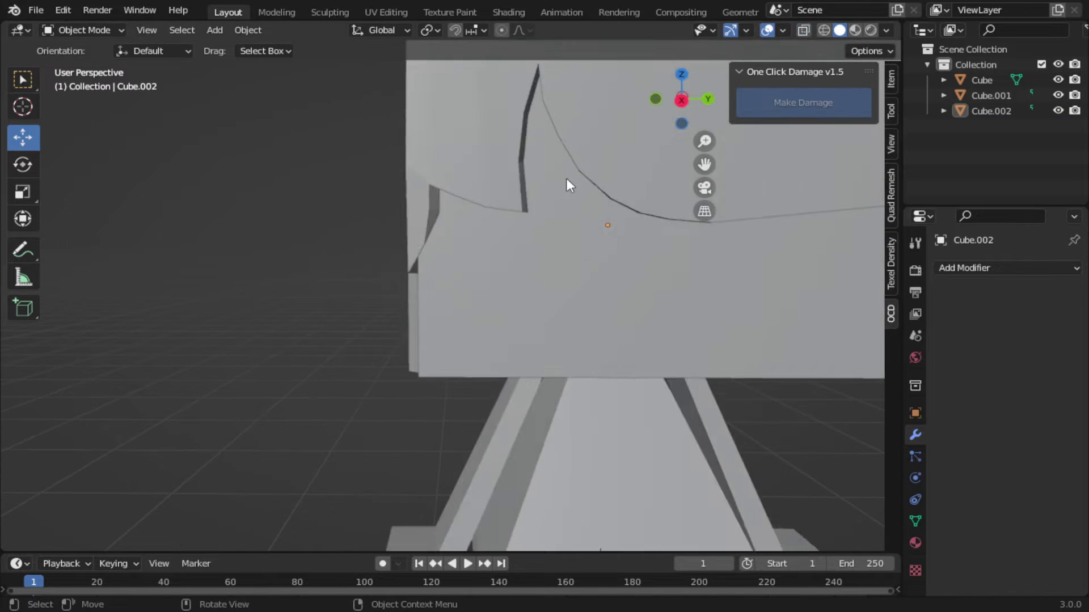
scroll(down, 3)
scroll(up, 3)
- Reposition the strand's bottom vertex in Edit Mode with X-ray on
key(Tab)
scroll(up, 3)
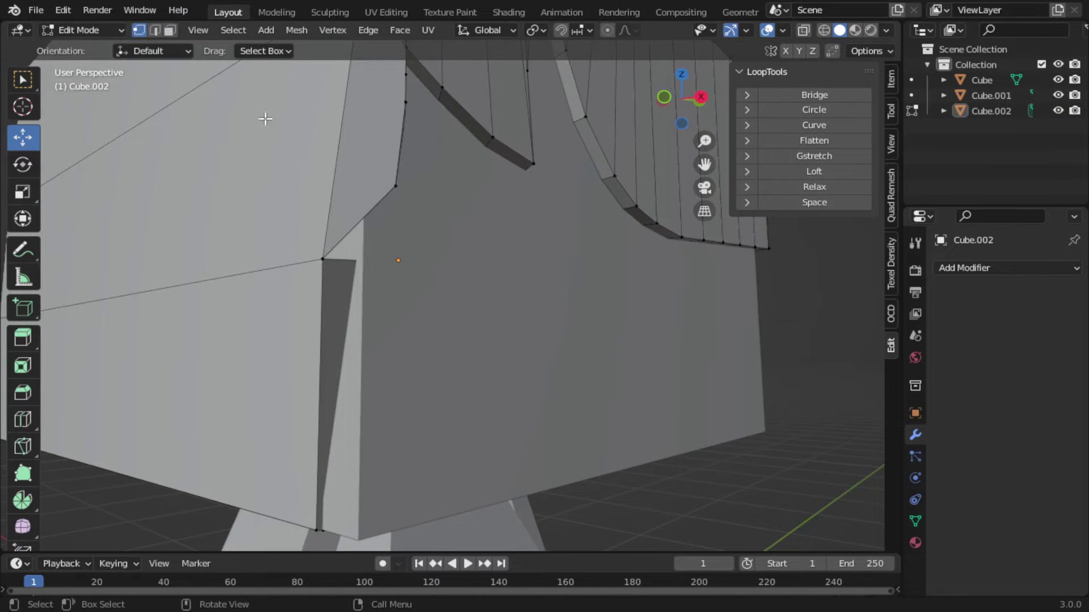
key(alt+z)
click(317, 529)
drag(444, 449, 203, 320)
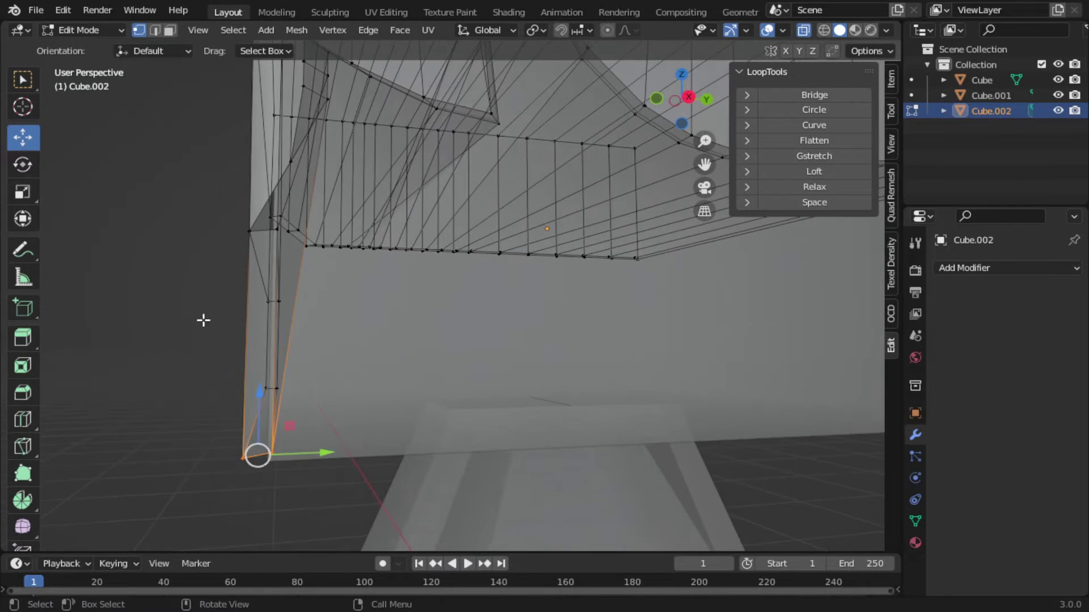
click(246, 393)
drag(389, 428, 397, 397)
key(alt+z)
scroll(up, 3)
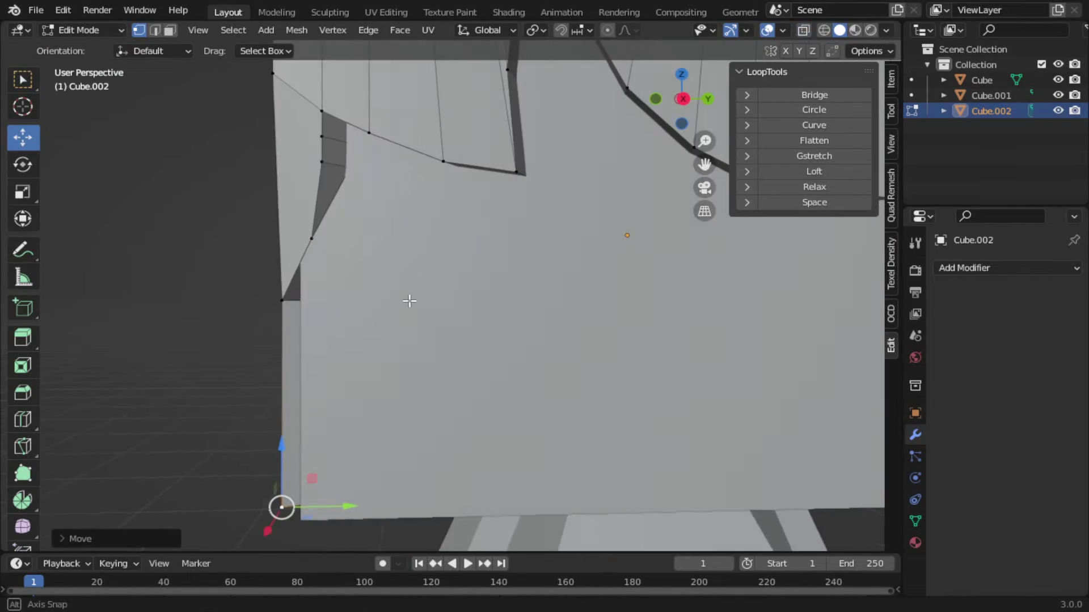
- Select the thin face at the hair block's corner and its bottom vertex through X-ray
key(alt+z)
drag(389, 301, 566, 324)
key(alt+z)
scroll(up, 3)
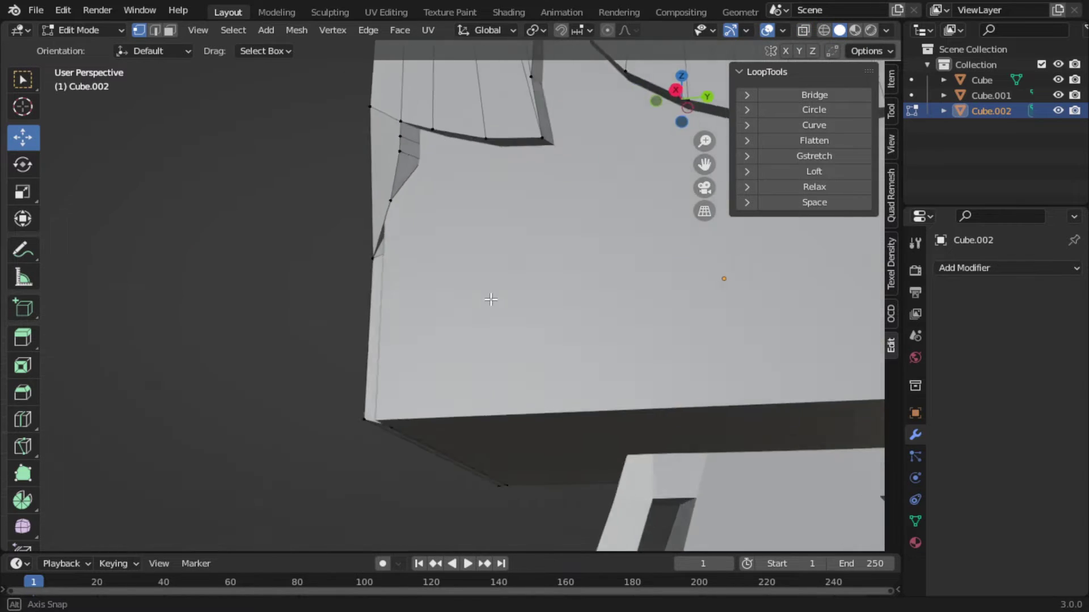
scroll(up, 3)
scroll(down, 3)
scroll(down, 3)
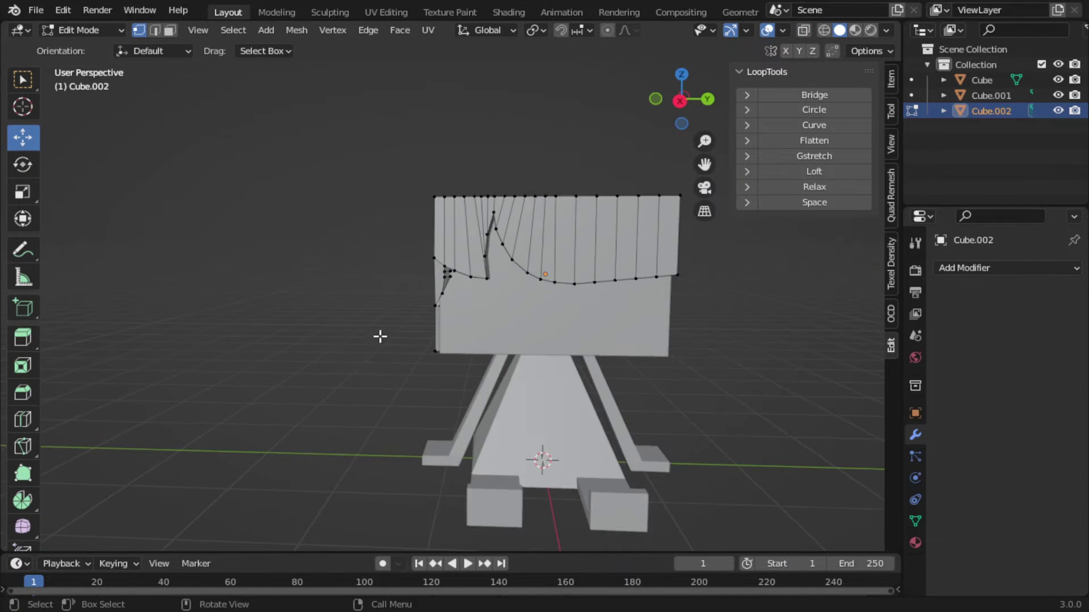
drag(379, 336, 498, 335)
scroll(up, 3)
key(3)
click(386, 340)
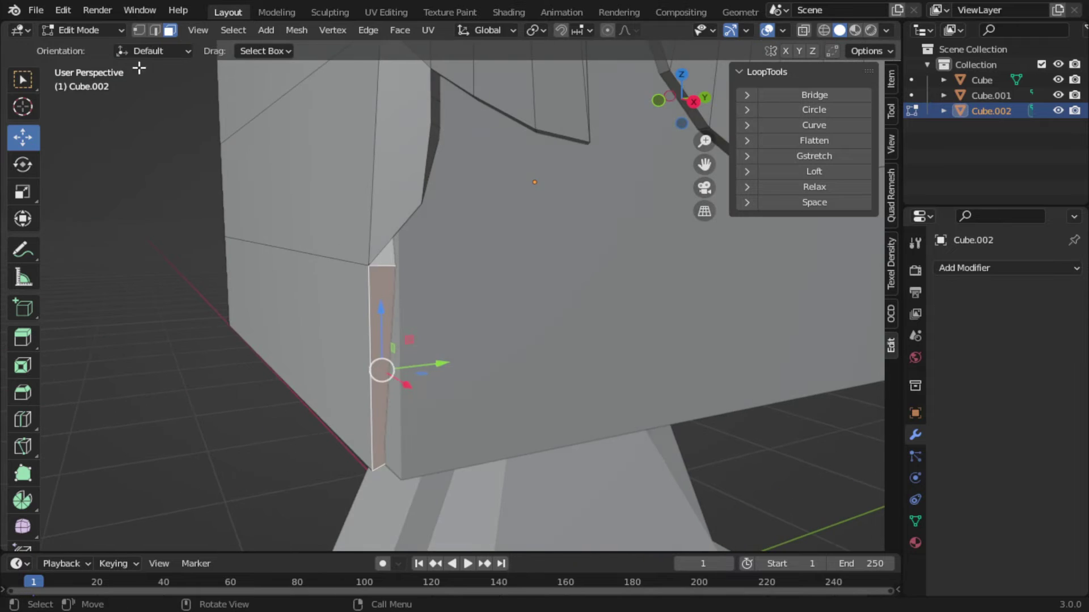
key(alt+z)
- Move the bottom corner vertex against the head and return to Object Mode
key(alt+z)
click(384, 462)
scroll(down, 3)
key(g)
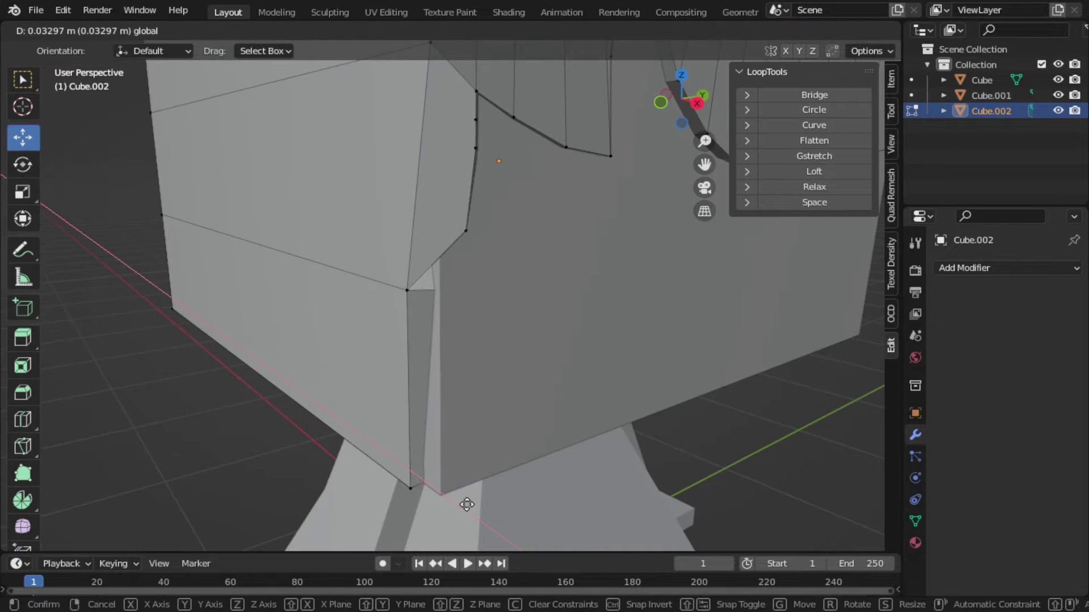
click(467, 505)
key(alt+z)
key(alt+z)
key(g)
click(546, 311)
scroll(up, 3)
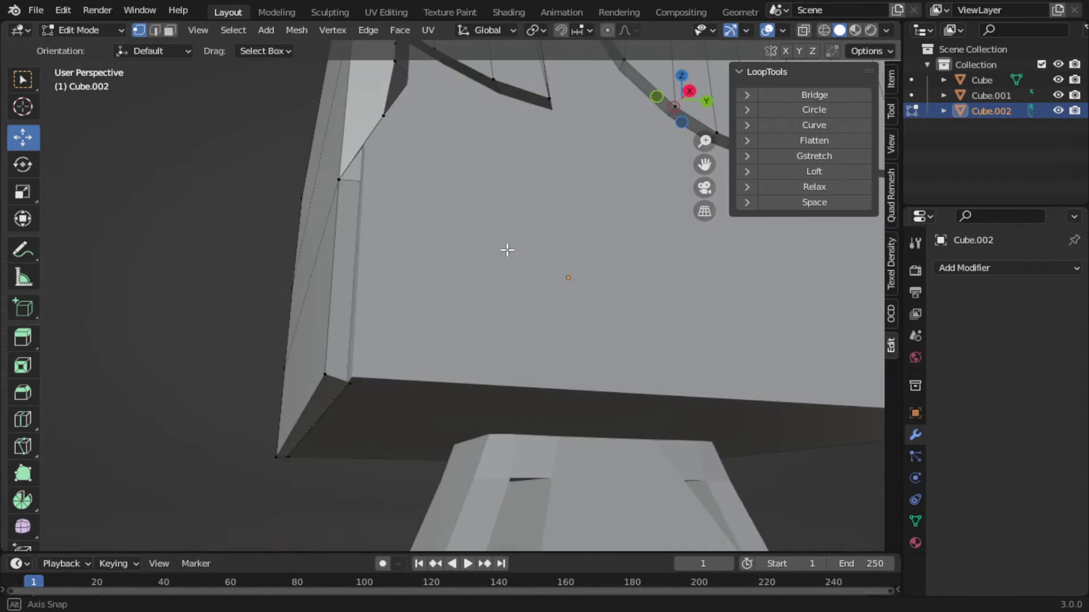
key(Tab)
scroll(down, 3)
drag(716, 310, 531, 327)
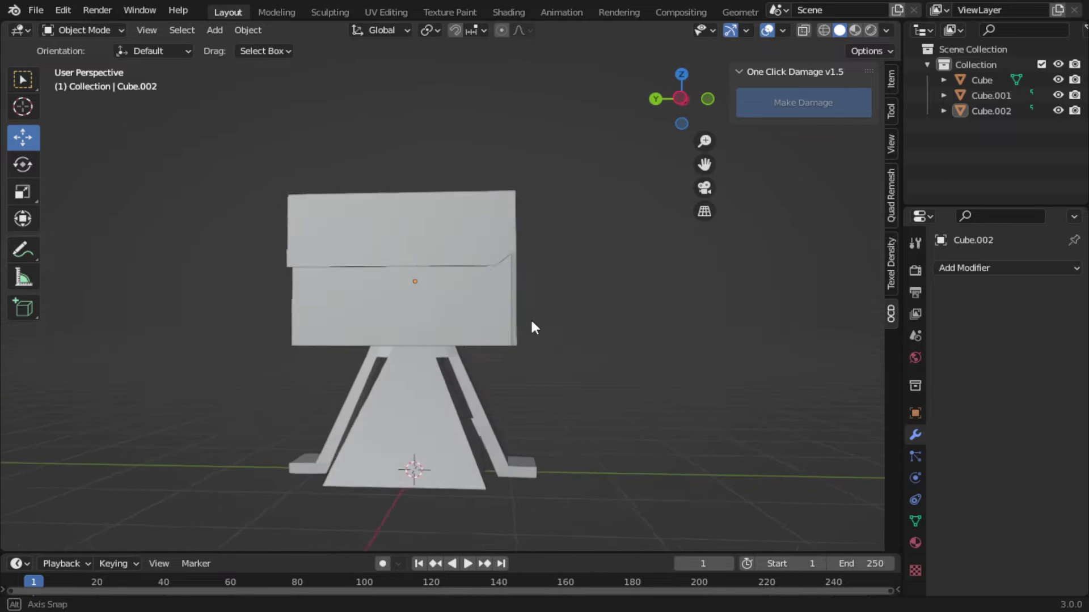
- Back in Edit Mode with X-ray on, add an extra edge loop across the hair block
key(Tab)
scroll(up, 3)
click(548, 403)
scroll(down, 3)
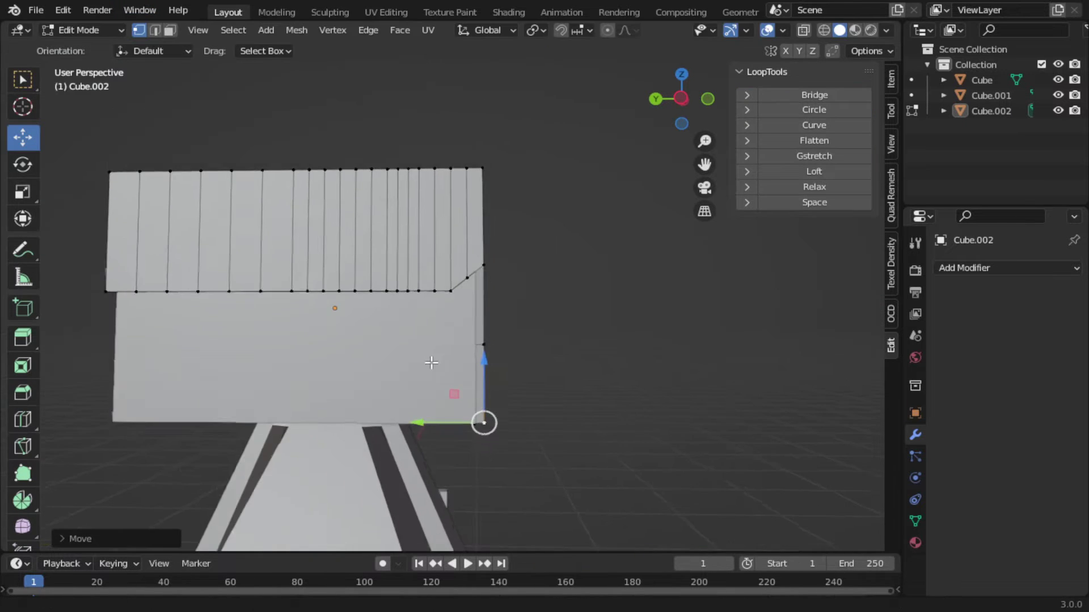
drag(548, 403, 506, 236)
key(alt+z)
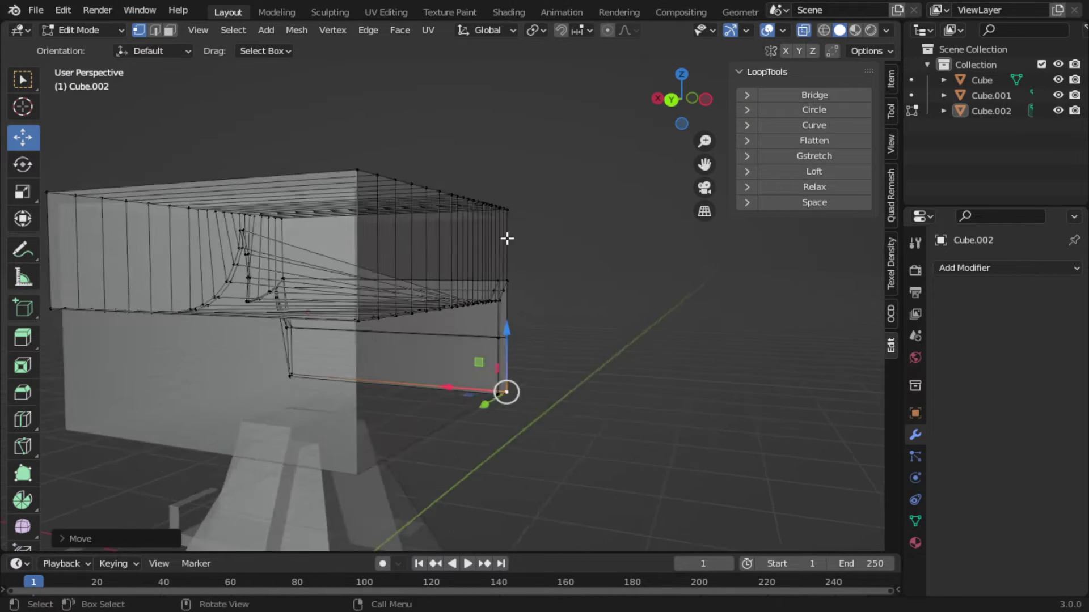
key(ctrl+r)
click(461, 321)
- Select the hair block's geometry and merge the duplicate vertices by distance
scroll(up, 3)
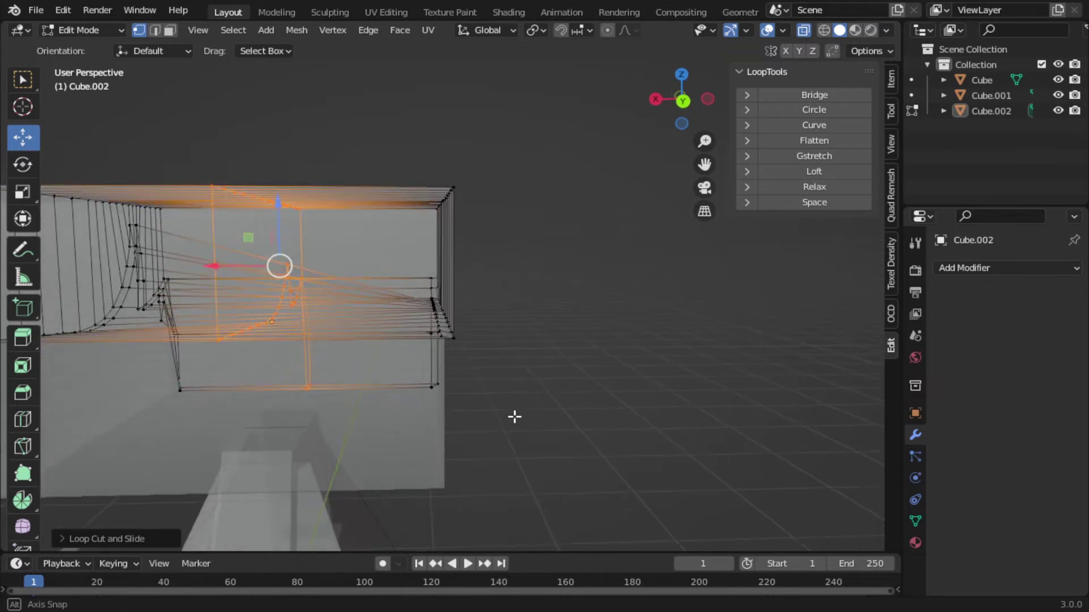
scroll(down, 3)
drag(513, 416, 338, 391)
drag(370, 377, 456, 415)
drag(456, 415, 484, 382)
key(a)
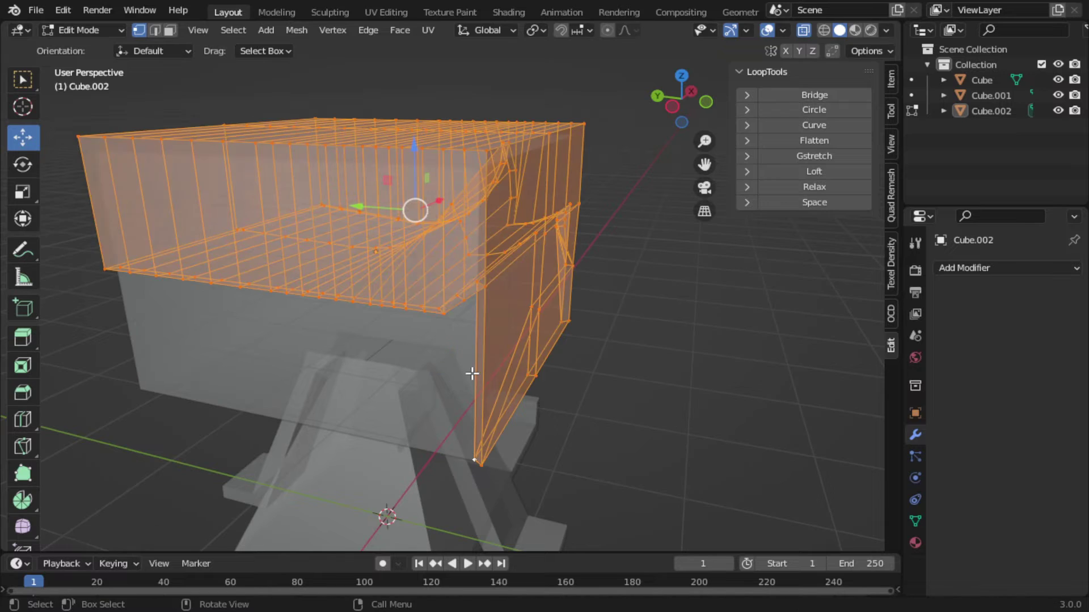
key(m)
click(447, 340)
- Select the hair block's bottom edge loop, reposition it, then return to Object Mode
click(308, 255)
drag(447, 340, 340, 284)
scroll(up, 3)
scroll(down, 3)
drag(468, 288, 405, 302)
key(alt+z)
key(alt+a)
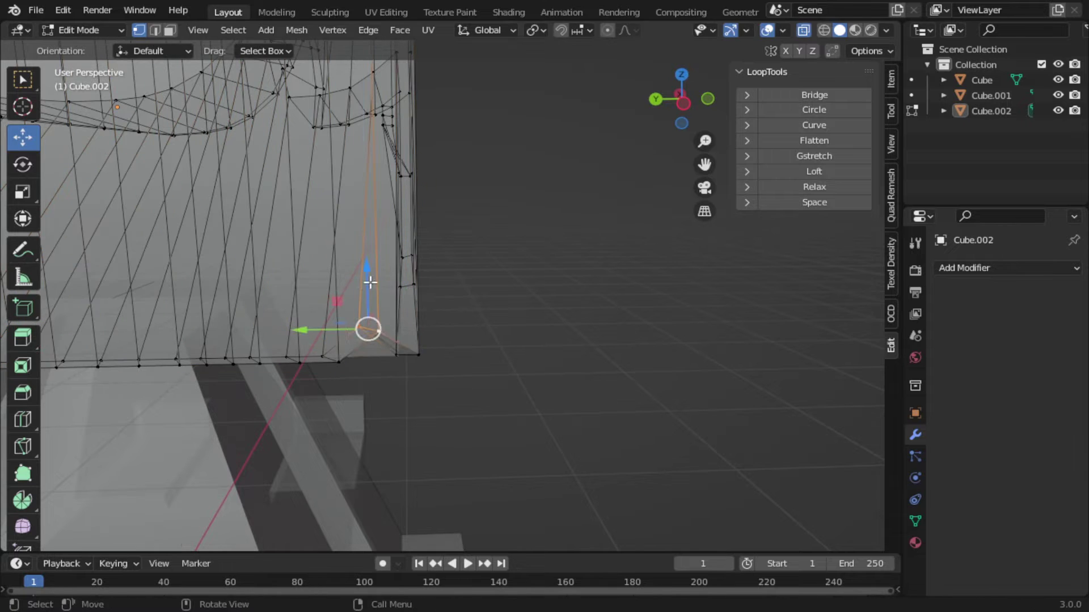
click(368, 303)
key(a)
key(Tab)
- Flatten the lower edge loop with LoopTools and inspect the level rim in Object Mode
key(alt+z)
scroll(up, 3)
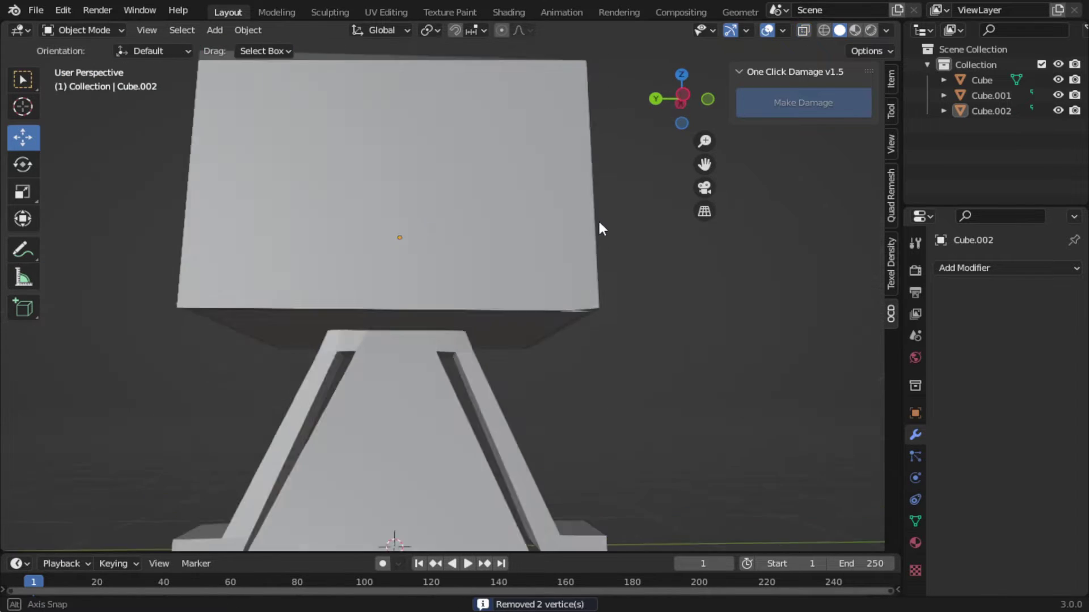
drag(598, 219, 549, 217)
key(Tab)
click(814, 141)
drag(639, 344, 548, 401)
key(Tab)
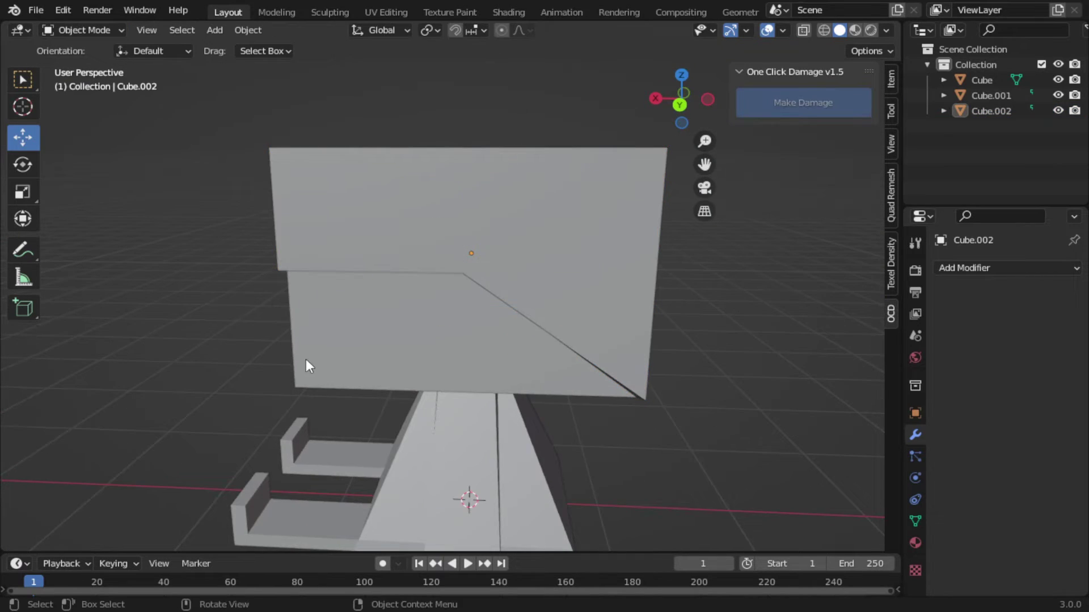
drag(306, 365, 488, 238)
key(Tab)
scroll(up, 3)
- Select a vertex on the hair's jagged lower edge and start moving it
key(alt+z)
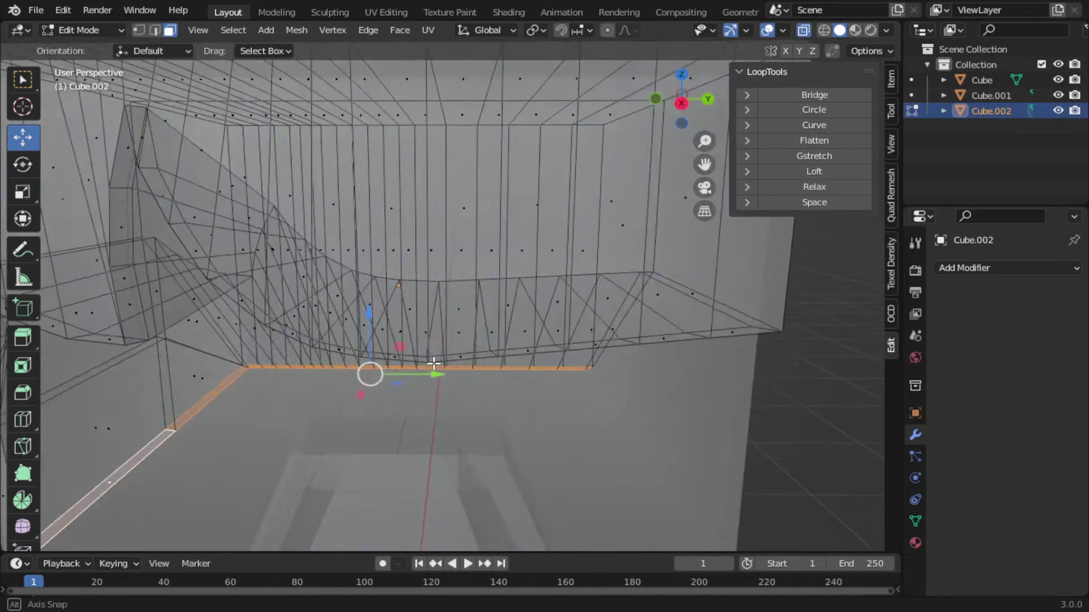
drag(450, 385, 480, 453)
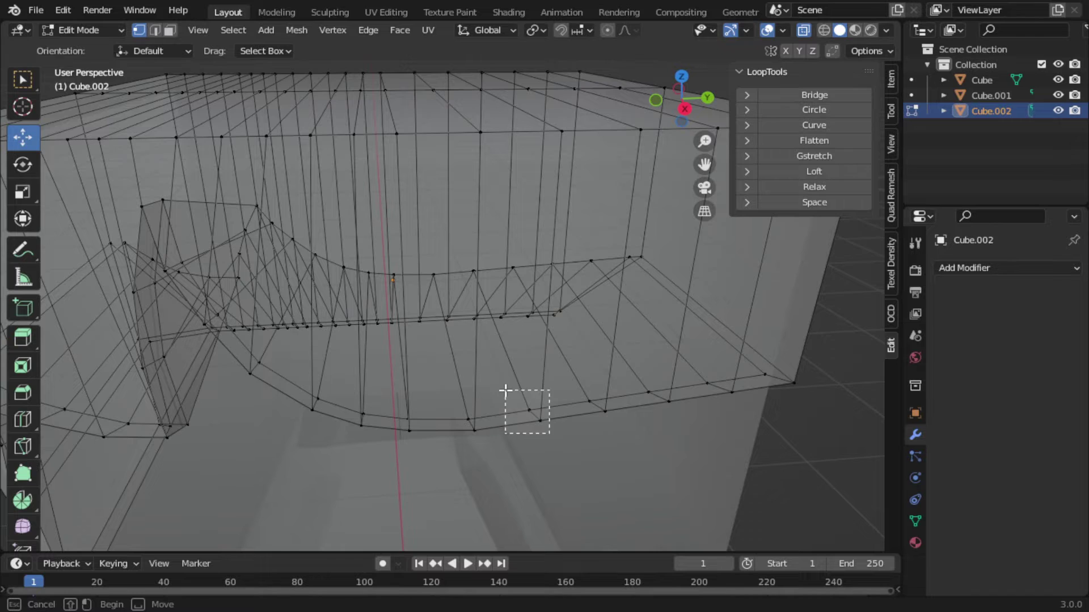
drag(549, 434, 506, 390)
key(alt+z)
key(KP_Decimal)
key(Escape)
scroll(down, 3)
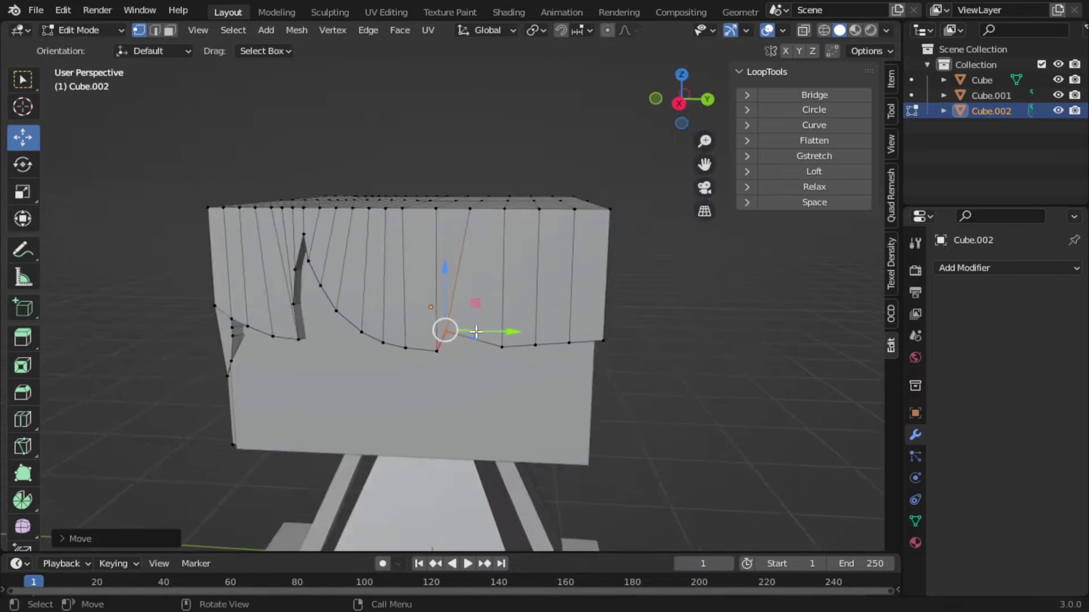
scroll(up, 3)
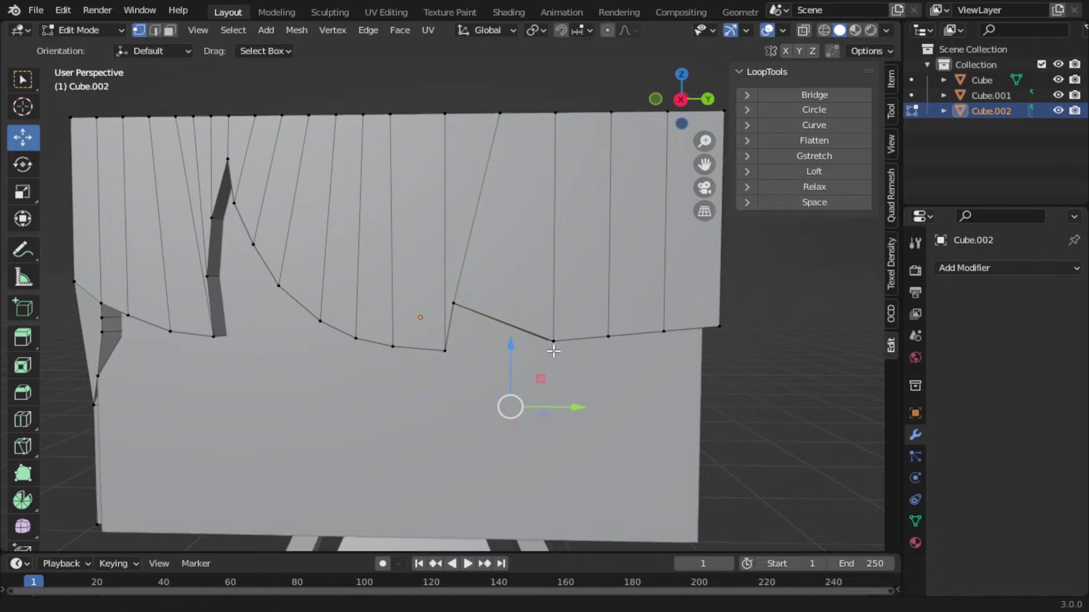
- Settle that edge vertex into its new position on the fringe's front
drag(553, 352, 516, 425)
key(alt+z)
key(alt+z)
scroll(up, 3)
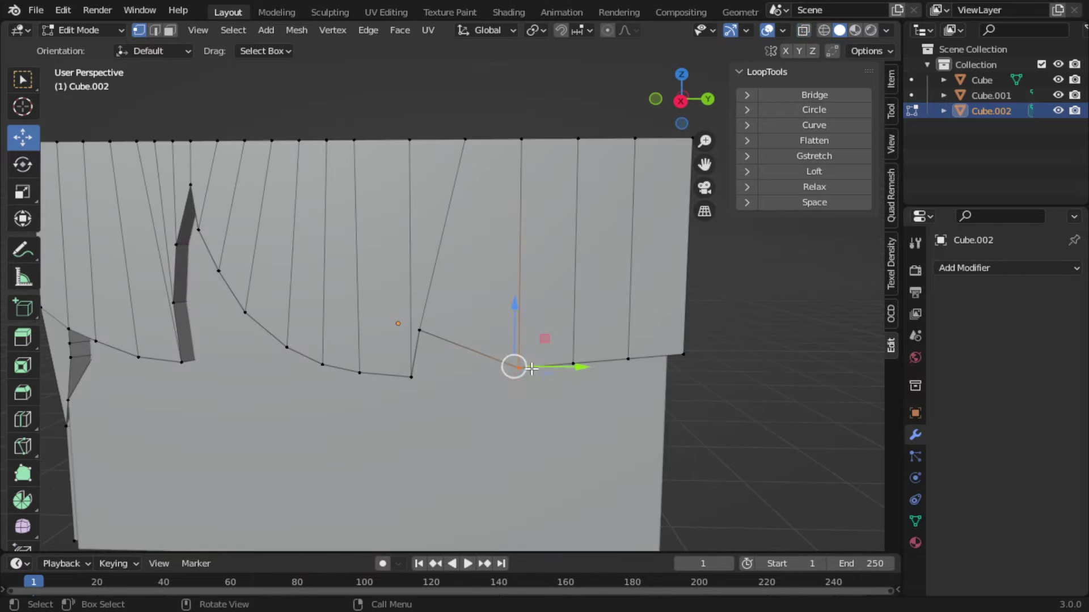
click(452, 369)
scroll(down, 3)
scroll(up, 3)
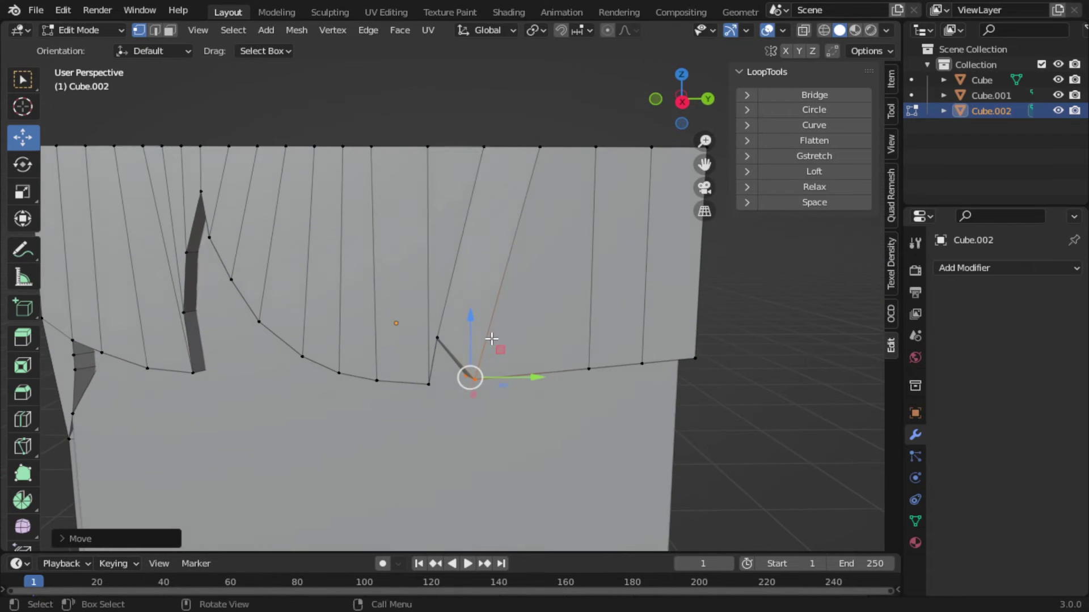
key(Escape)
click(470, 326)
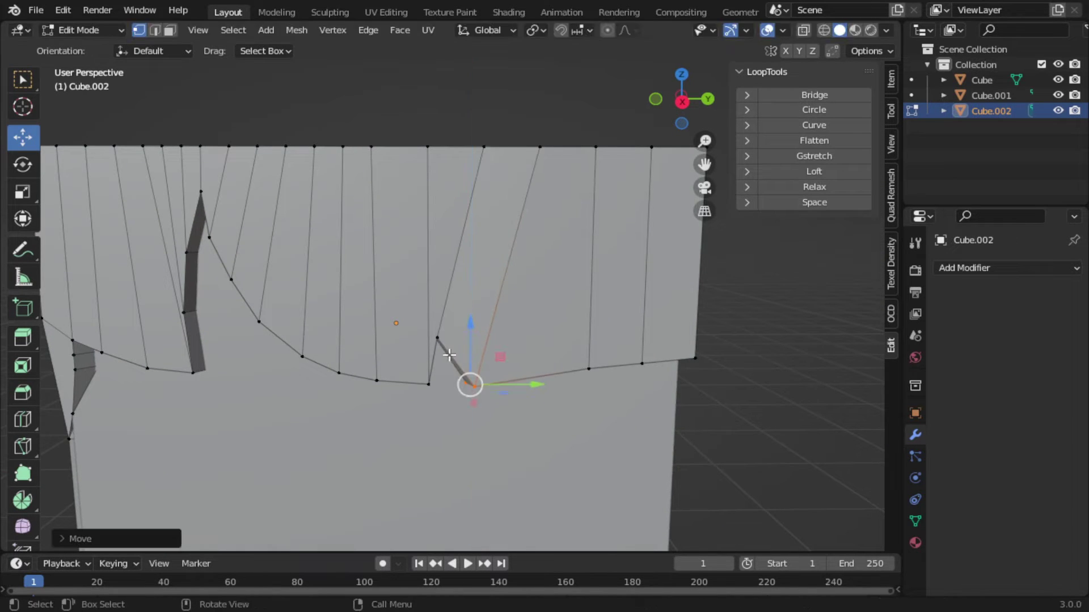
- Slide the next edge vertex along its edge into a new position
click(803, 30)
drag(681, 99, 689, 113)
click(810, 30)
key(g)
key(g)
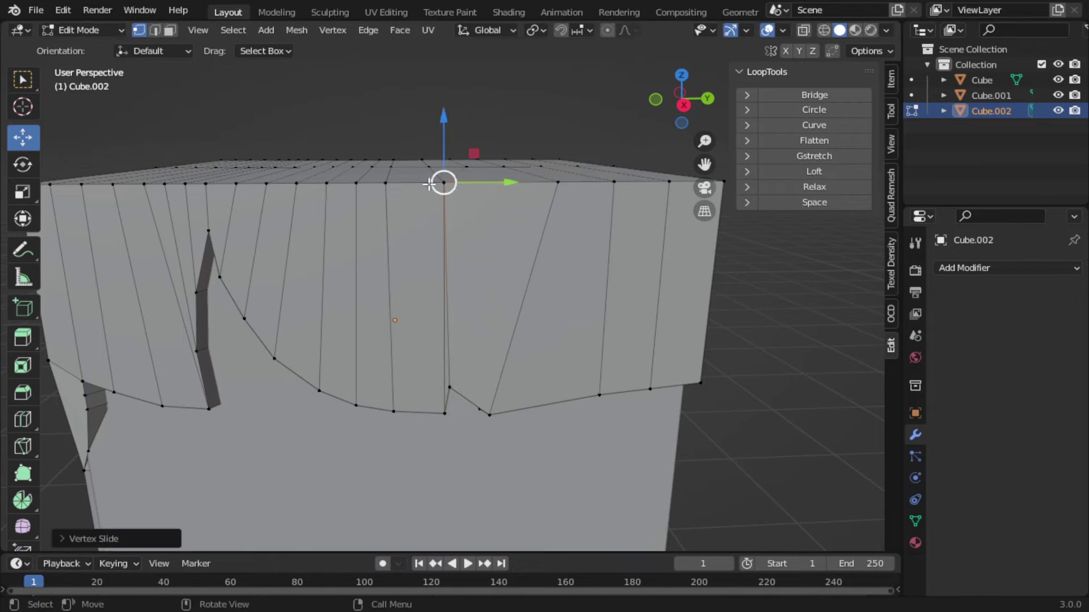
drag(461, 388, 441, 224)
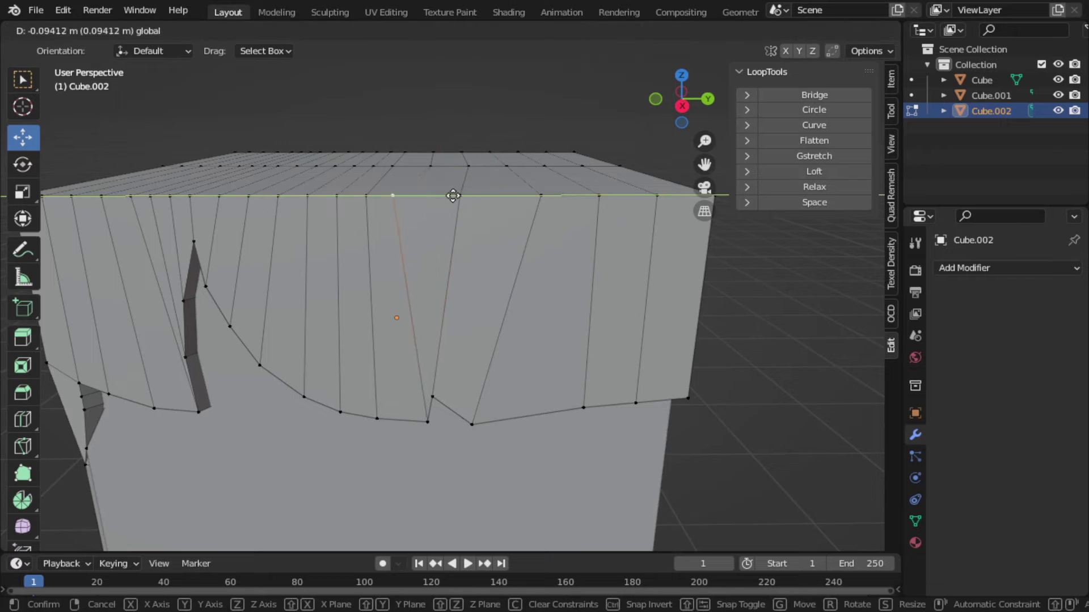
click(452, 195)
scroll(up, 3)
key(alt+z)
key(alt+z)
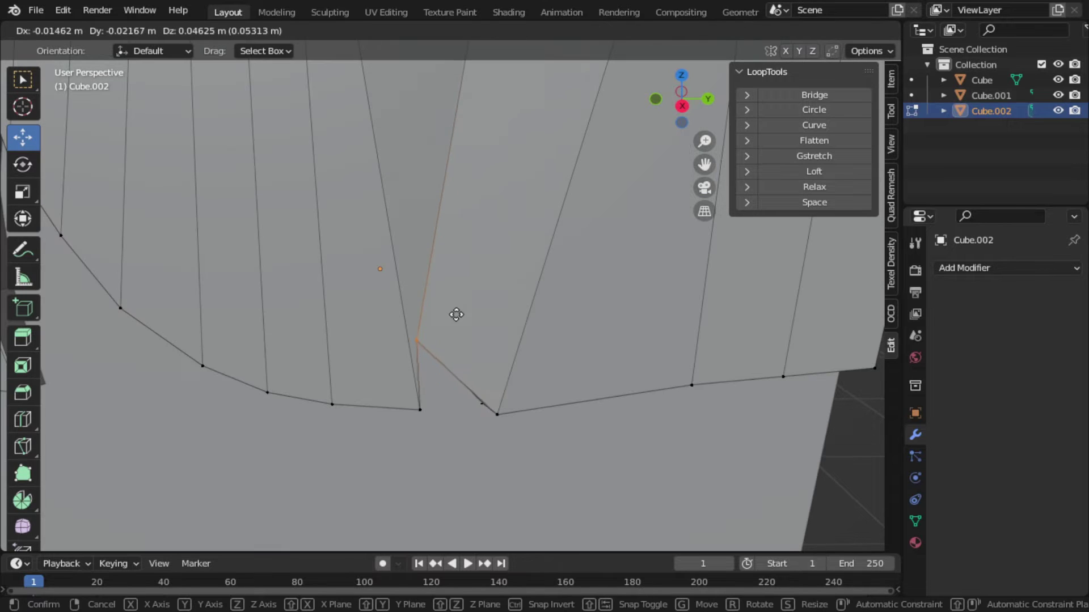
click(456, 316)
scroll(down, 3)
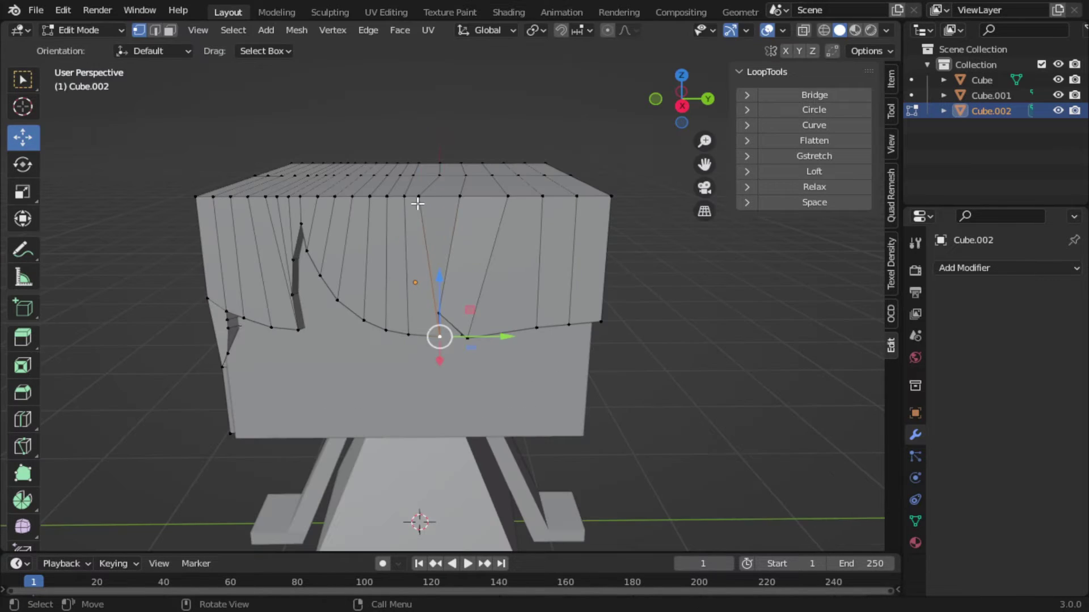
click(425, 197)
- Fine-tune another edge vertex, checking it in wireframe and solid shading
scroll(up, 3)
key(alt+z)
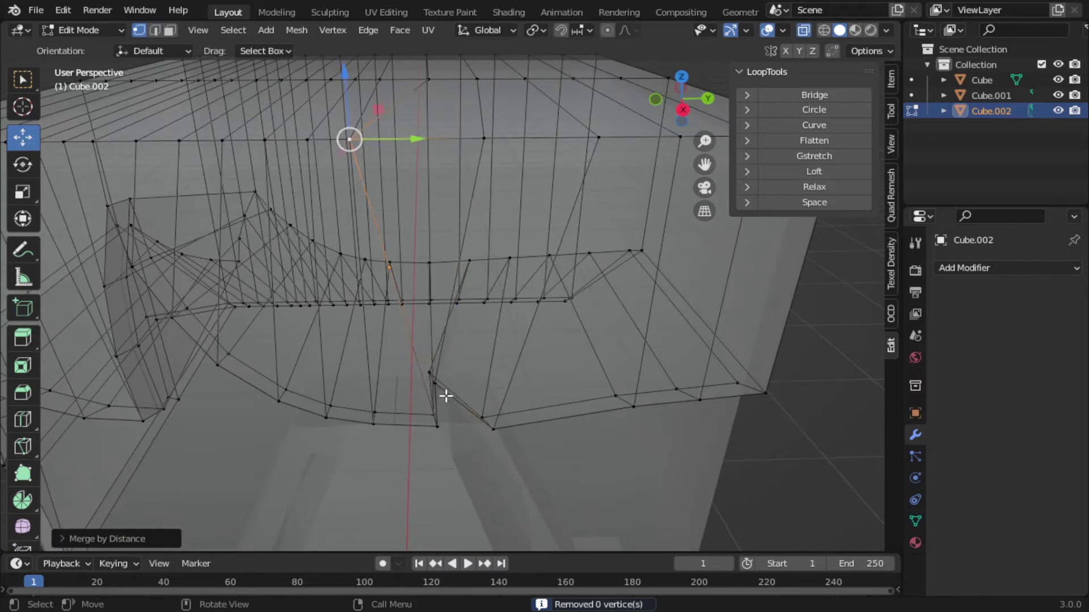
key(alt+z)
click(515, 242)
scroll(down, 3)
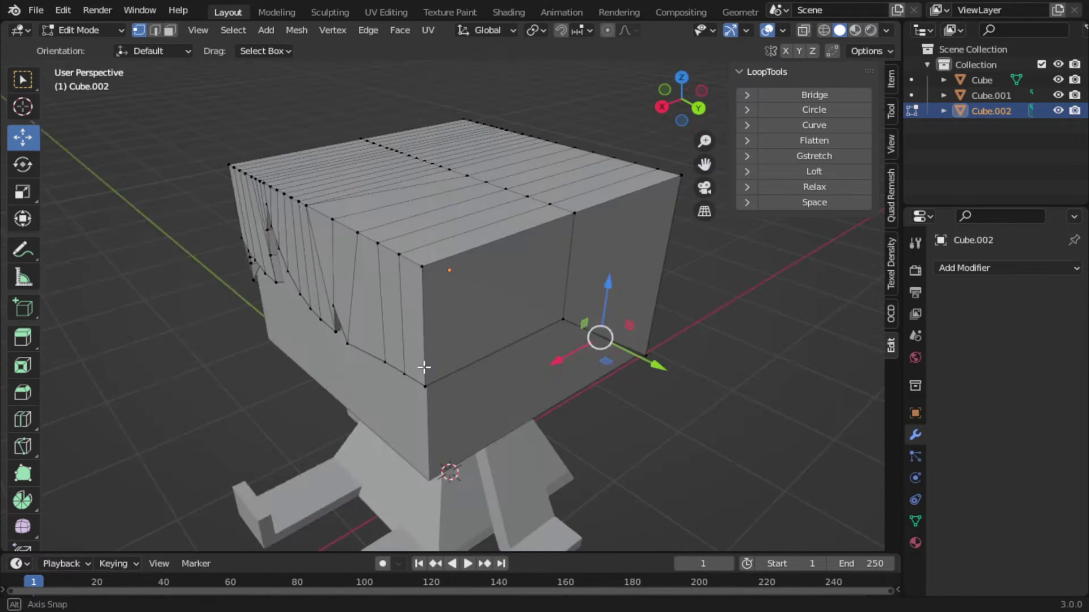
scroll(up, 3)
click(823, 31)
click(679, 106)
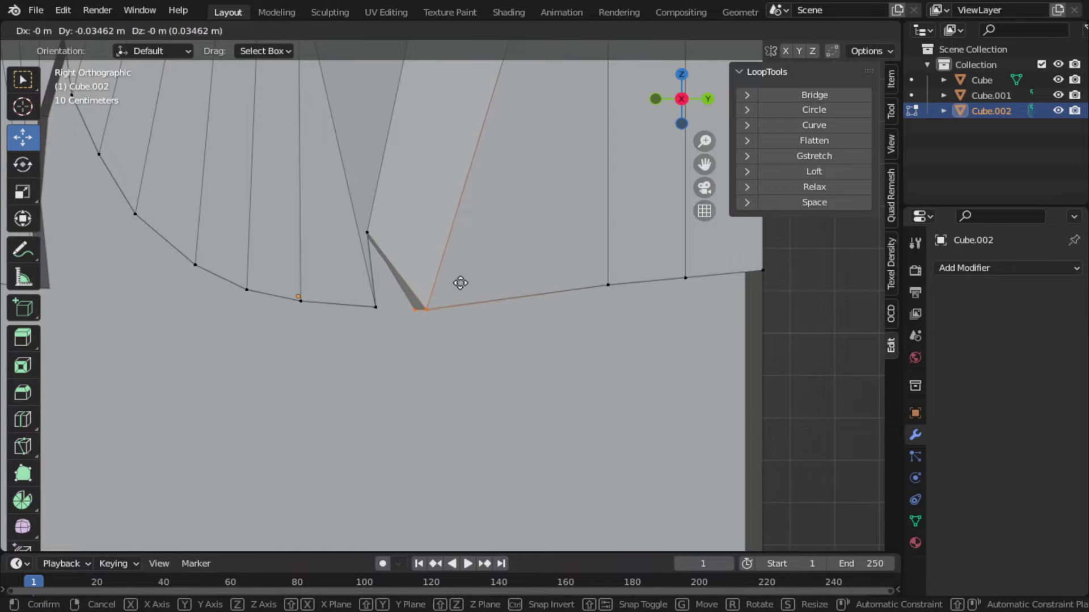
click(459, 283)
scroll(down, 3)
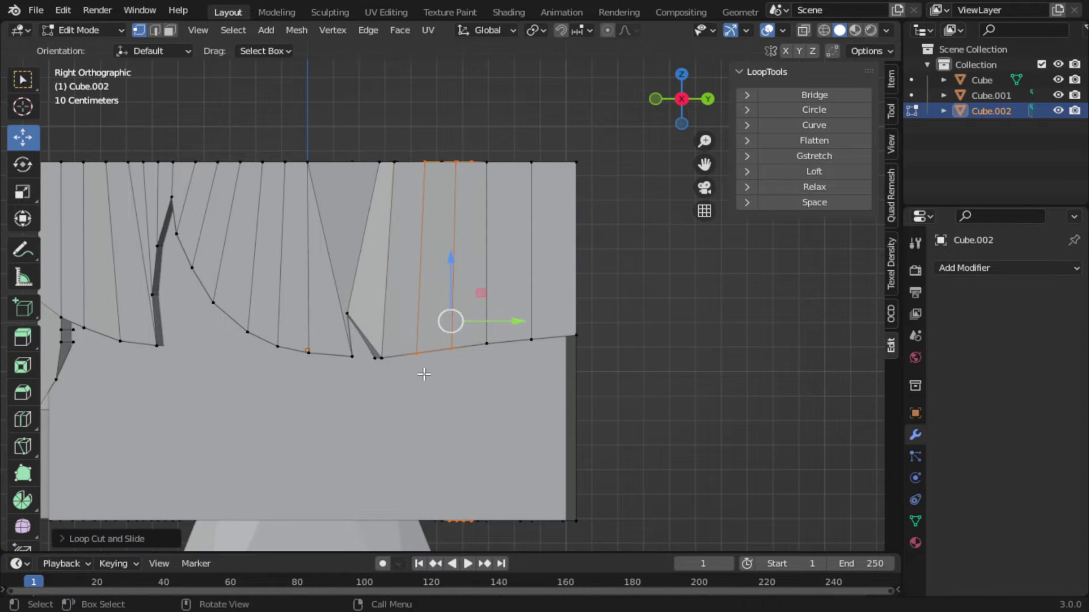
drag(440, 333, 447, 385)
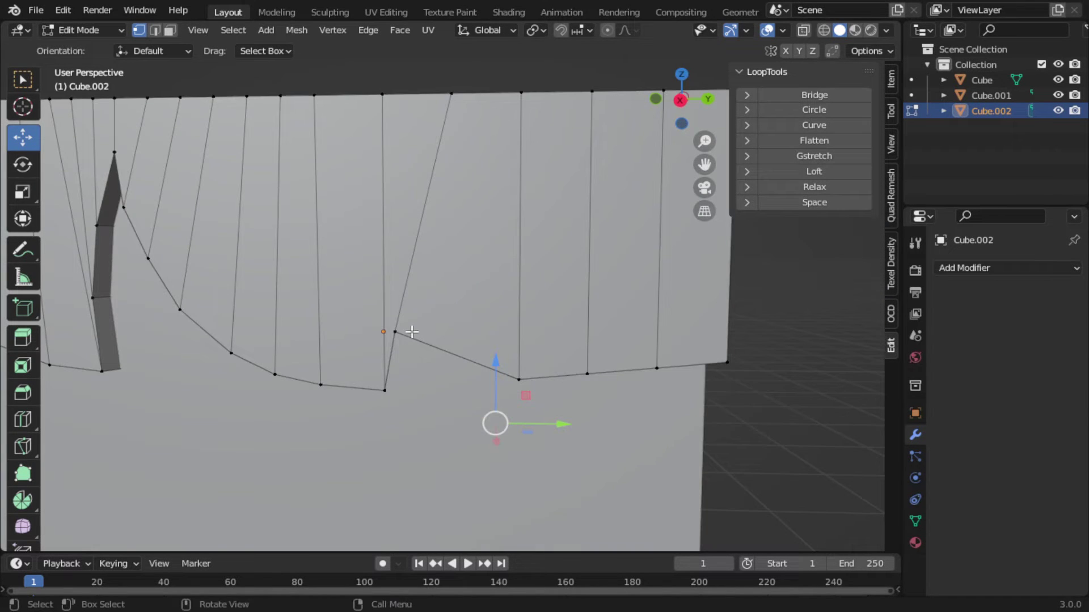
- Cut new edges with the knife and nudge the vertex at the centre notch
scroll(up, 3)
key(k)
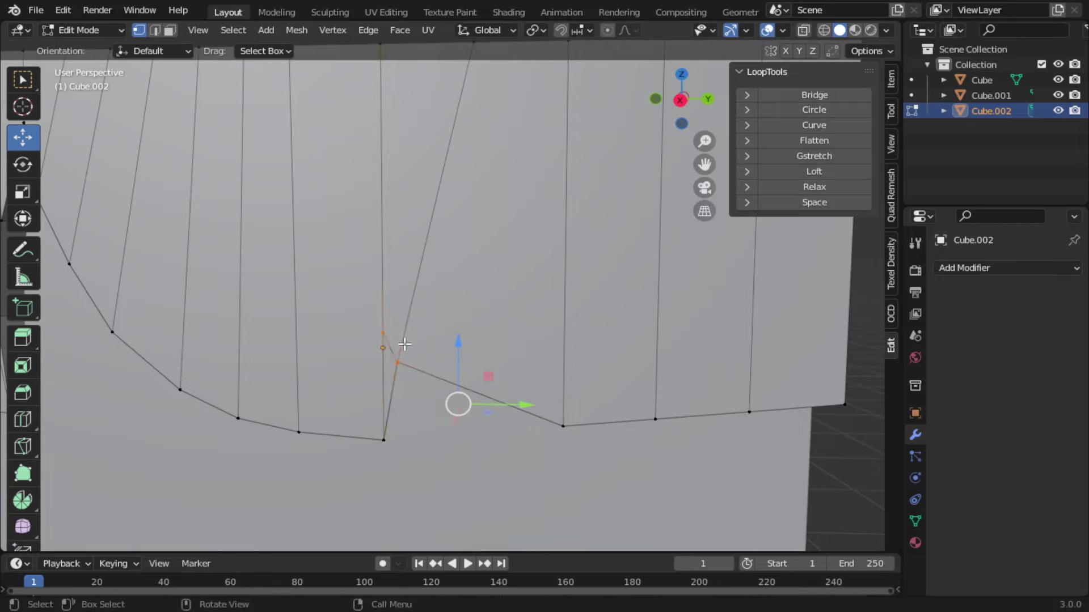
drag(513, 234, 588, 387)
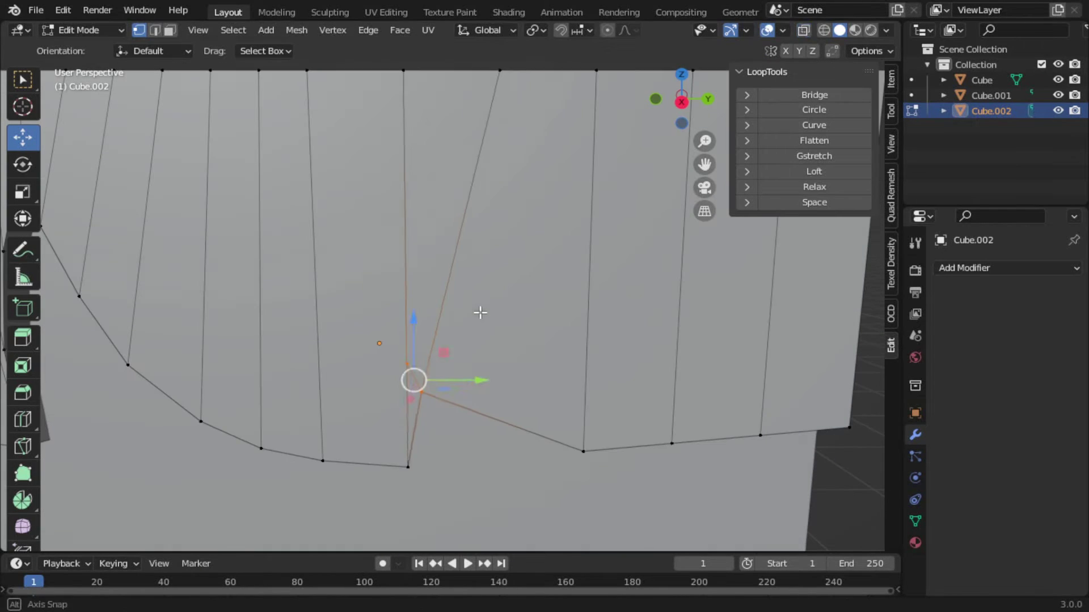
key(g)
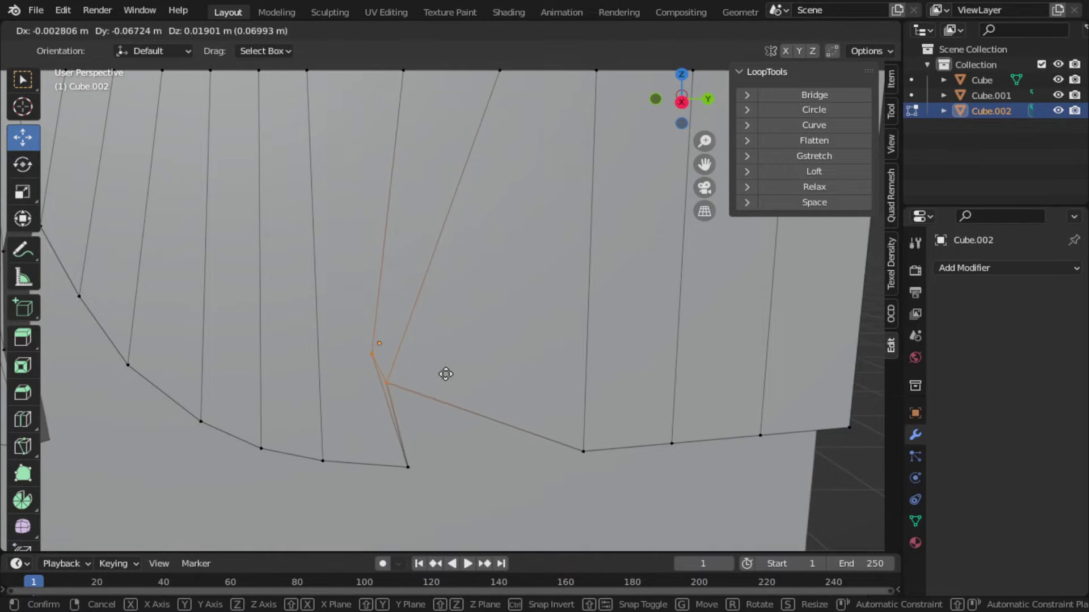
click(446, 374)
key(k)
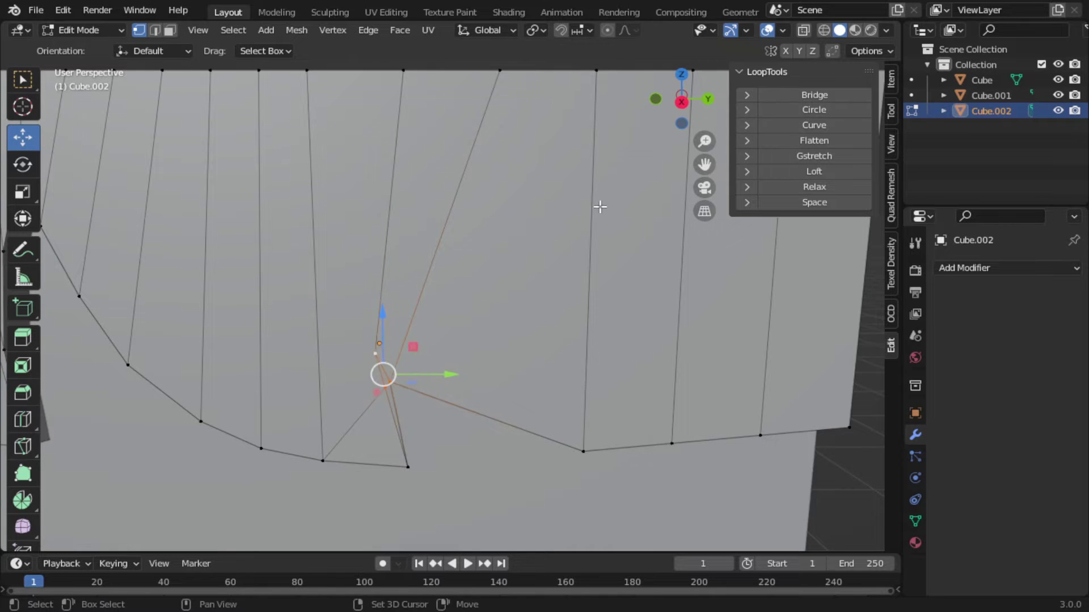
key(alt+z)
key(alt+z)
key(g)
click(457, 367)
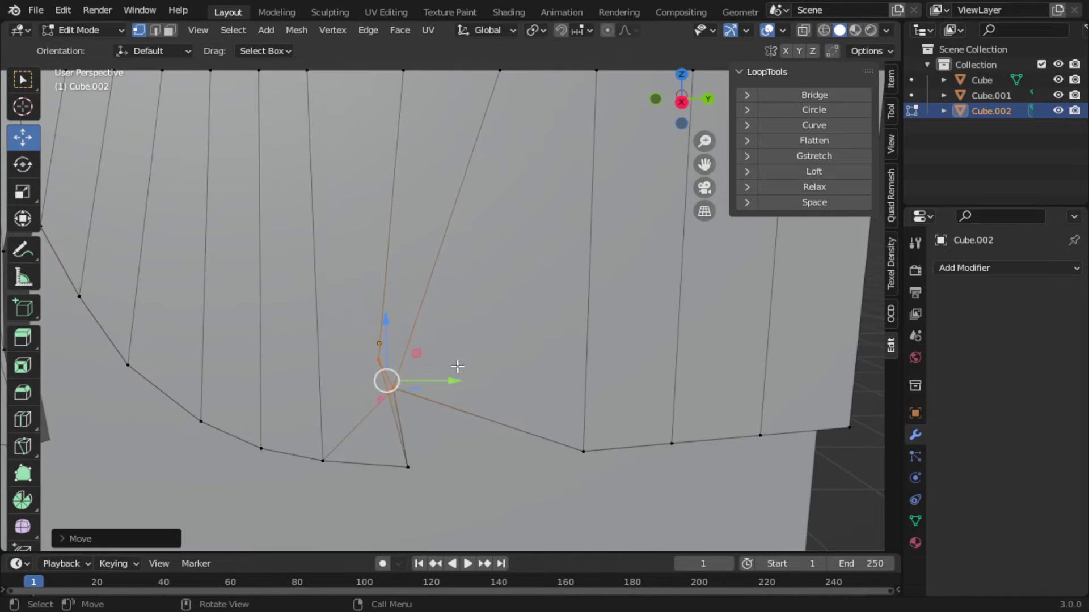
- Move the centre-notch vertex again, reshaping the second spike, and switch to Right Orthographic
drag(457, 366, 701, 108)
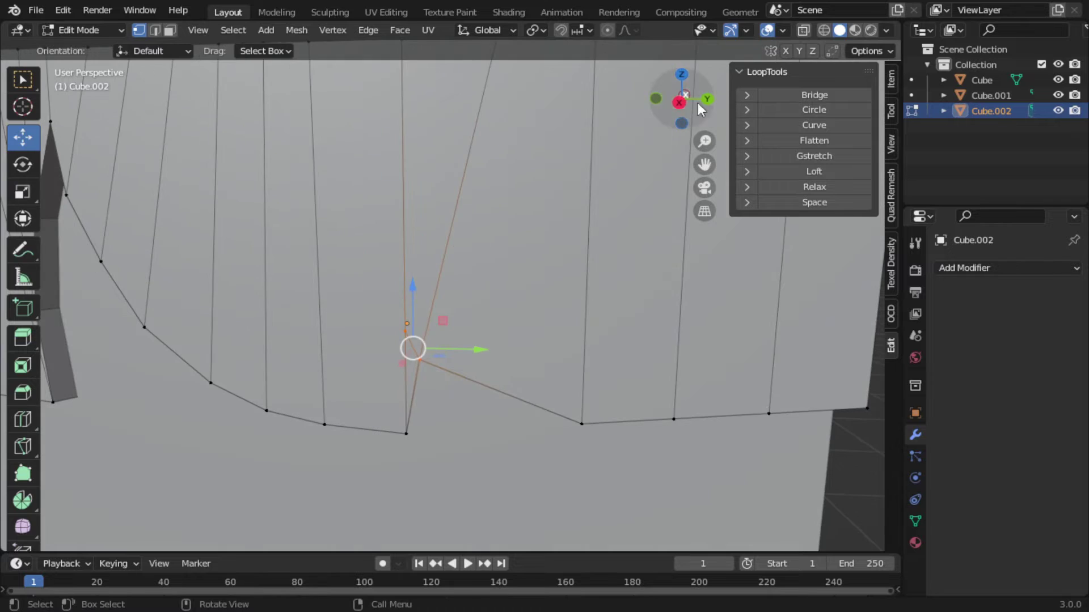
key(g)
click(414, 309)
key(KP_3)
scroll(down, 3)
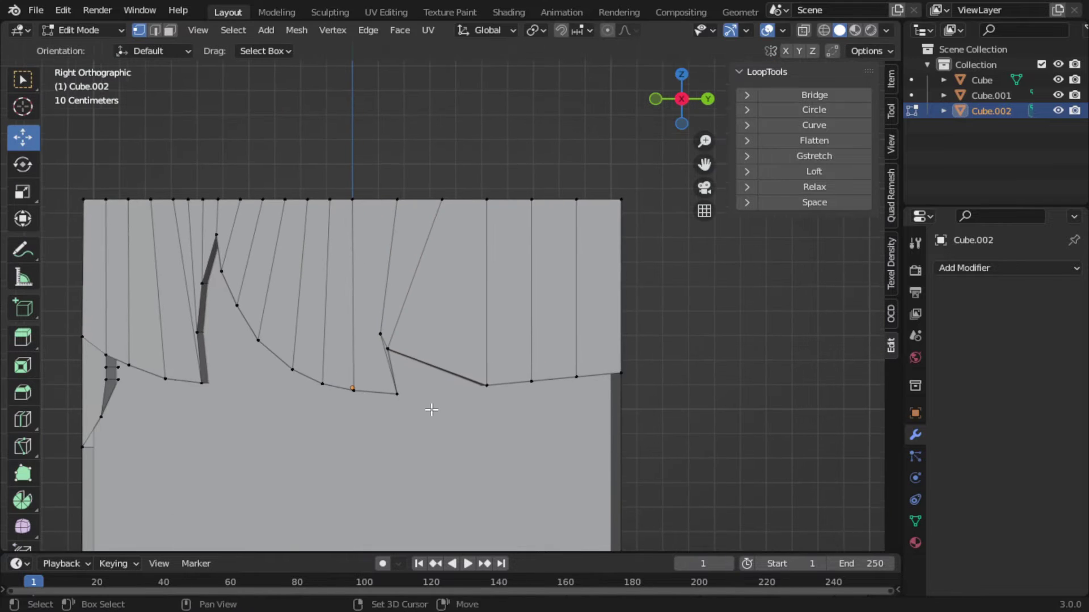
- Place the centred vertical edge loop through the hair block and nudge its vertex up
click(449, 349)
right_click(449, 349)
scroll(up, 3)
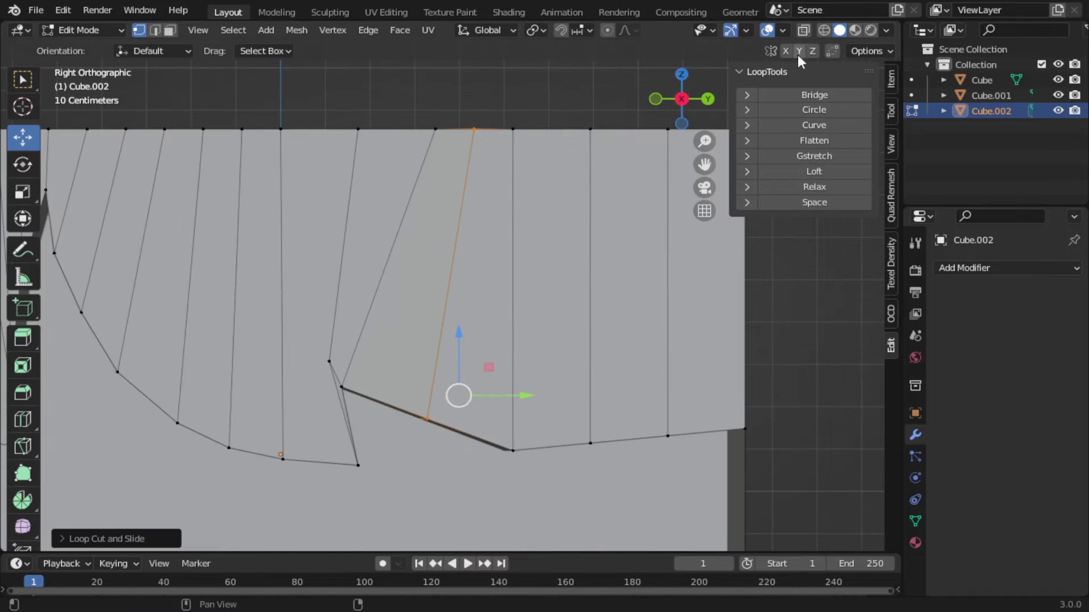
key(alt+z)
- Pull that bottom vertex up to form the new tall spike tip
key(alt+z)
key(g)
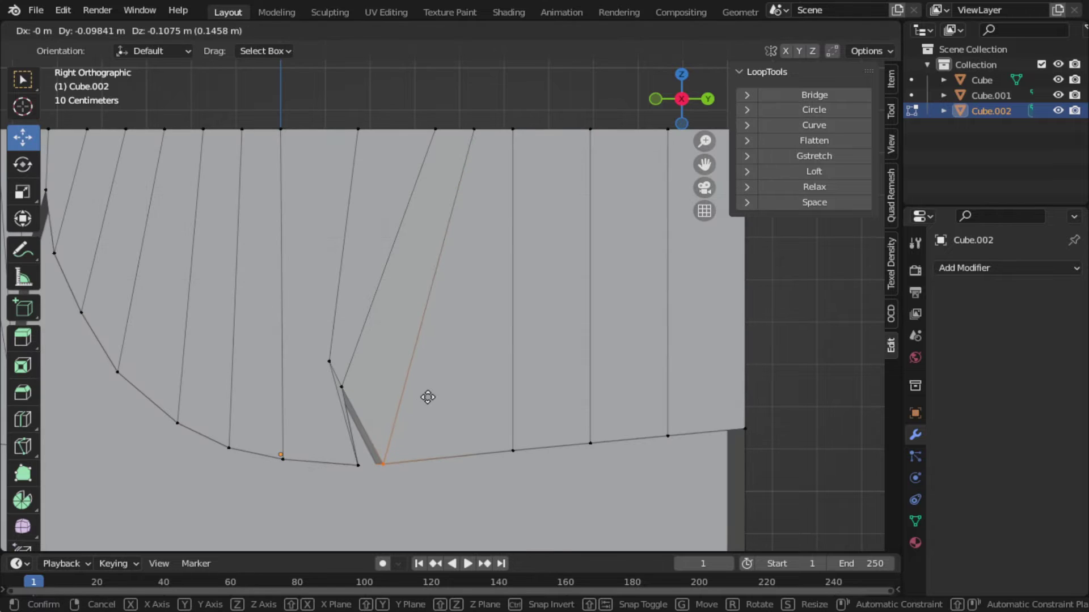
click(442, 387)
key(alt+z)
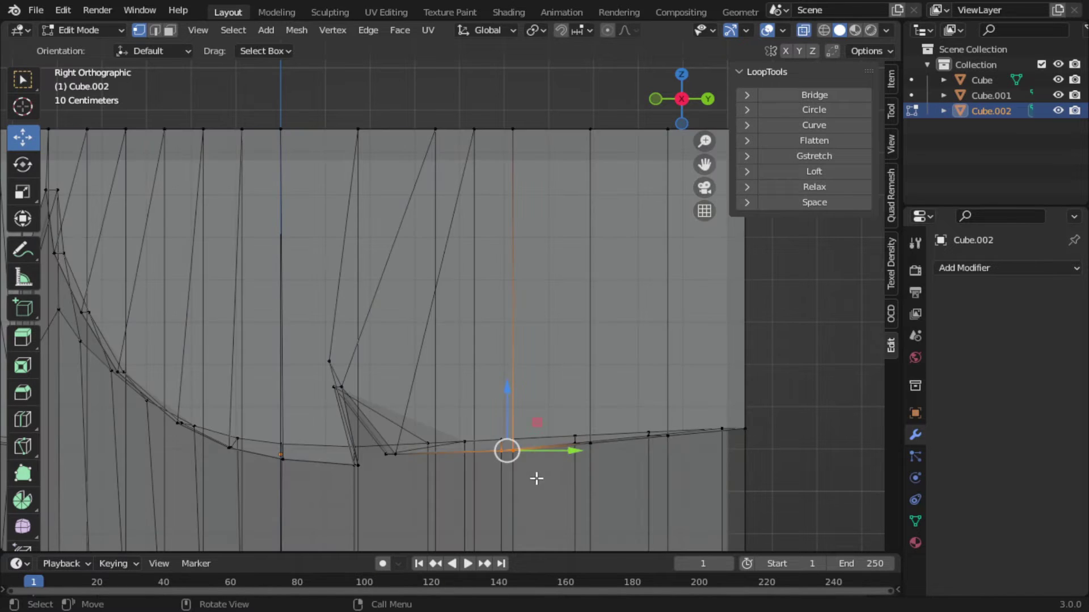
key(alt+z)
key(alt+z)
drag(564, 499, 477, 284)
key(alt+z)
click(464, 186)
scroll(up, 3)
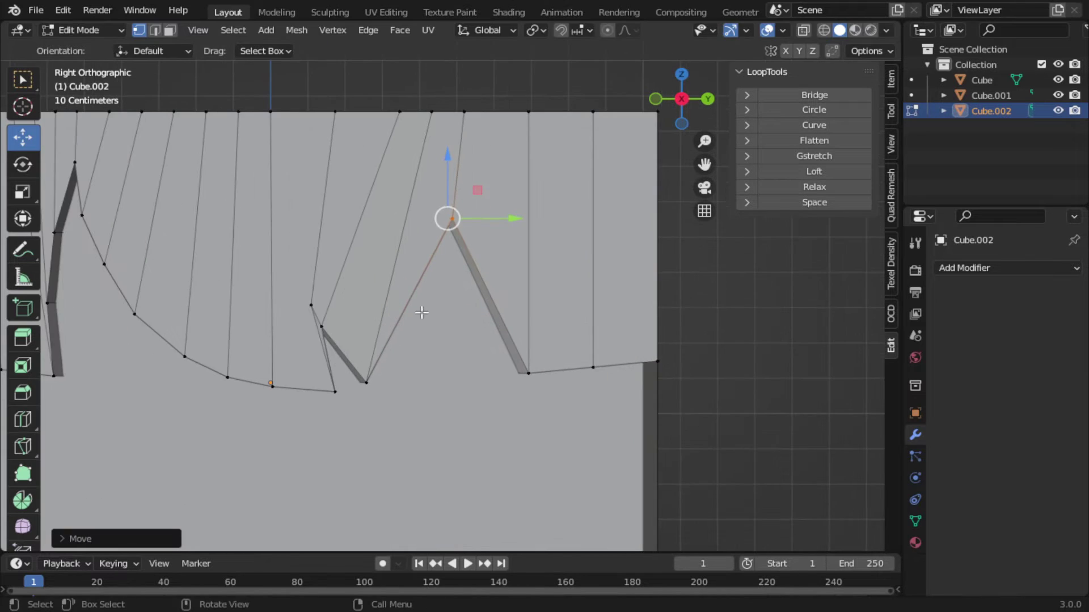
click(804, 31)
- Knife-cut a first supporting edge to the spike and check it from the right side
key(k)
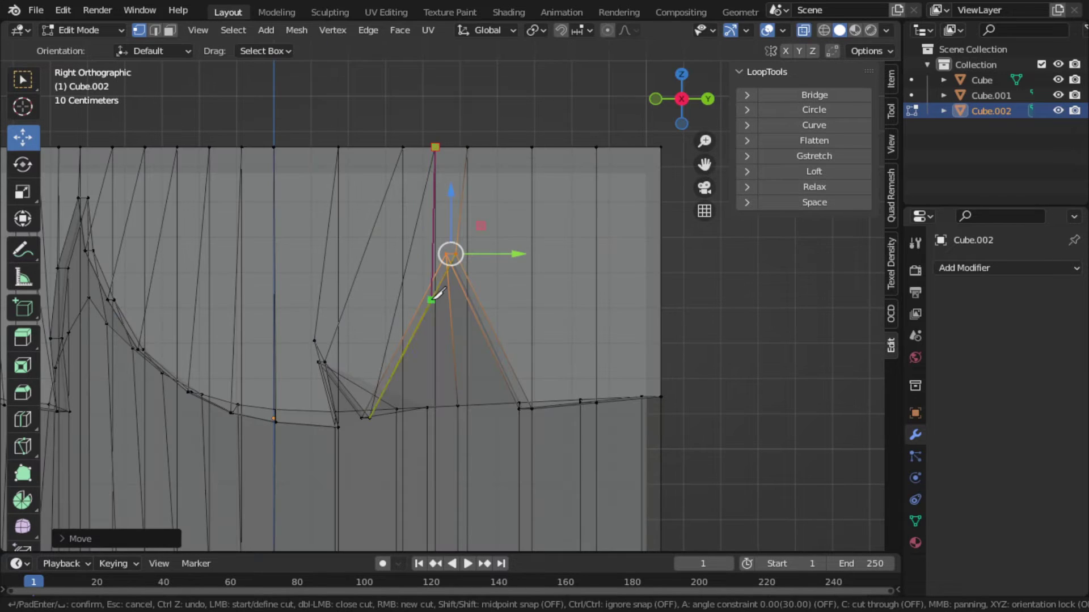
key(Return)
drag(427, 311, 557, 420)
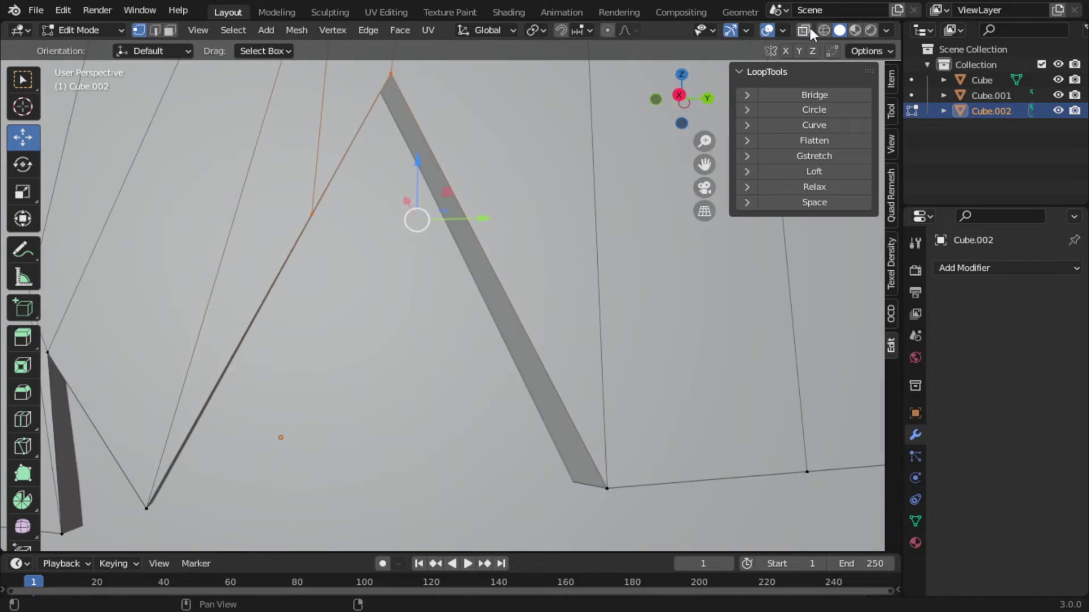
key(alt+z)
drag(512, 335, 508, 390)
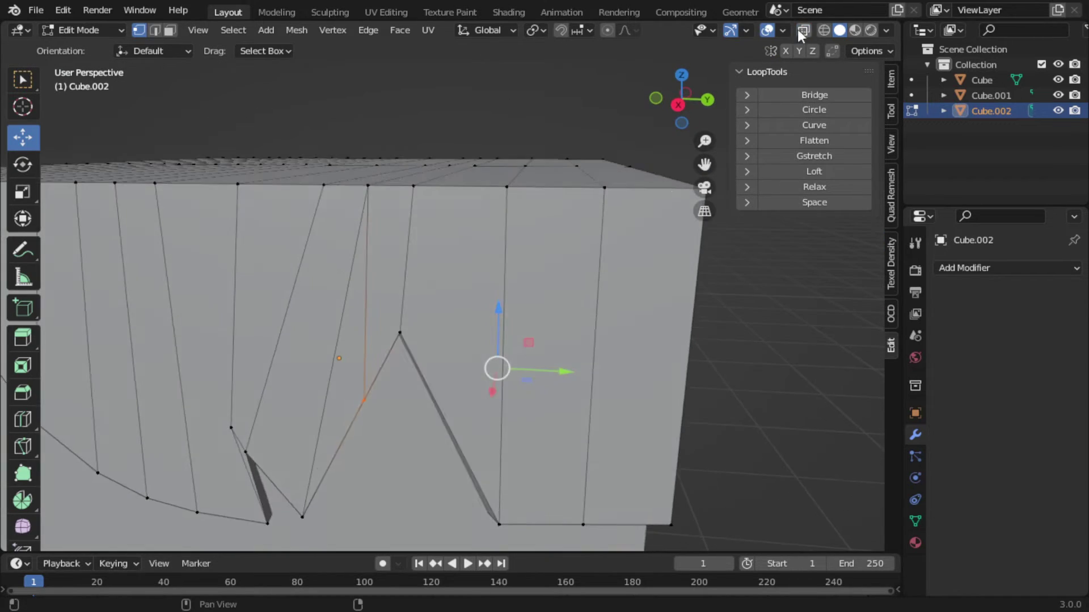
key(alt+z)
drag(720, 117, 483, 309)
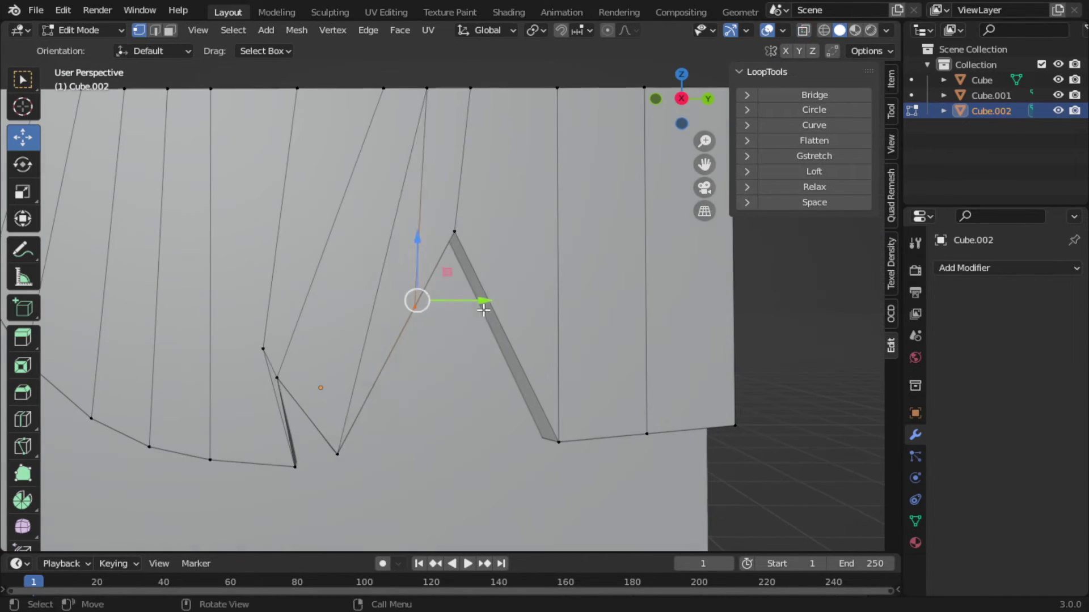
click(482, 253)
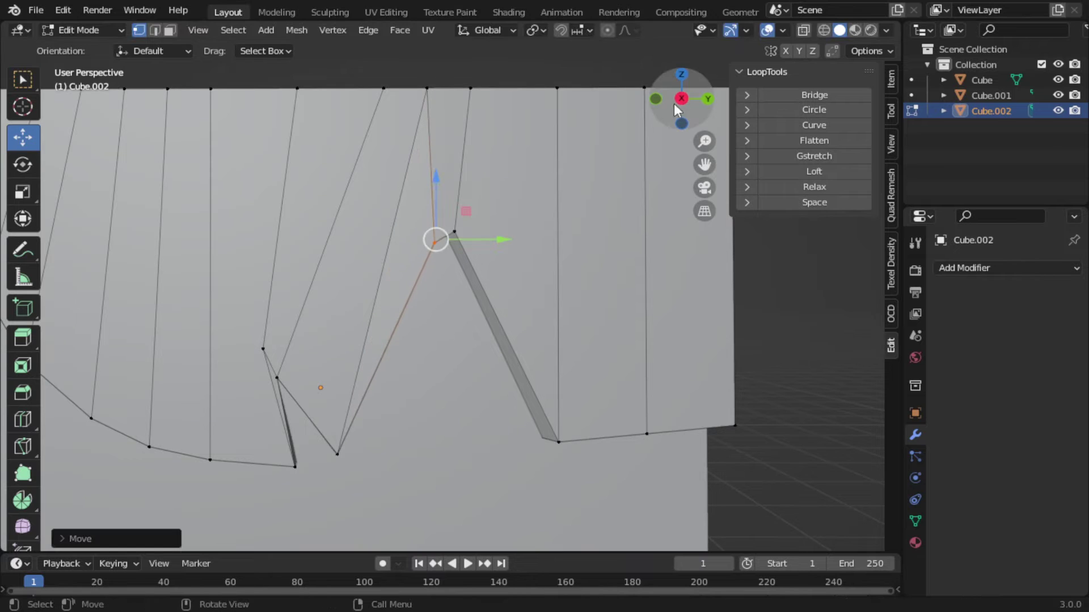
key(KP_3)
drag(647, 131, 468, 264)
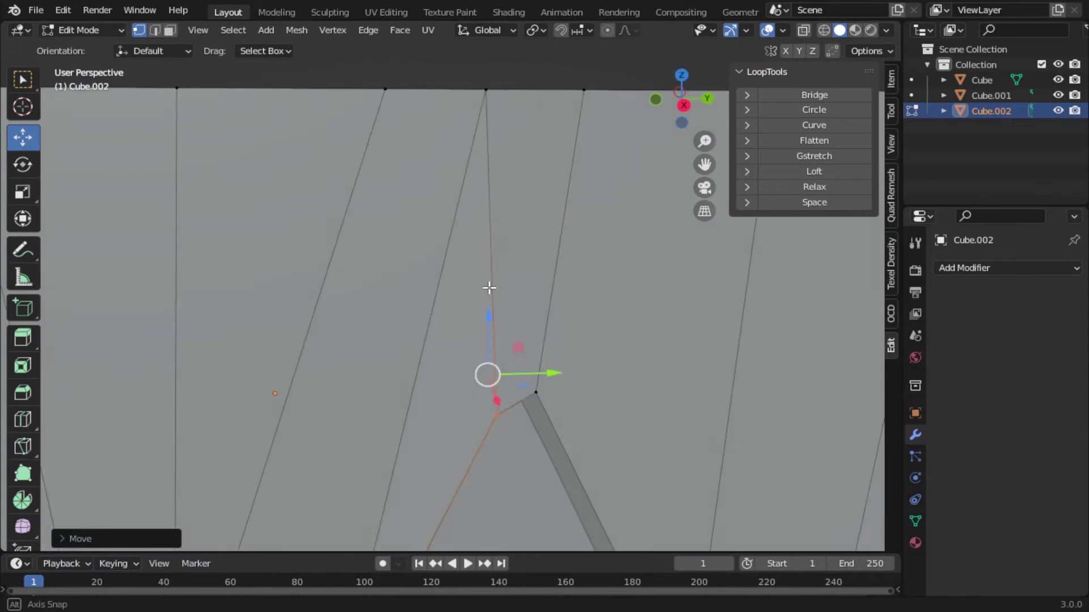
click(681, 102)
- Knife another edge toward the spike, sliding and merging the stray vertex
key(k)
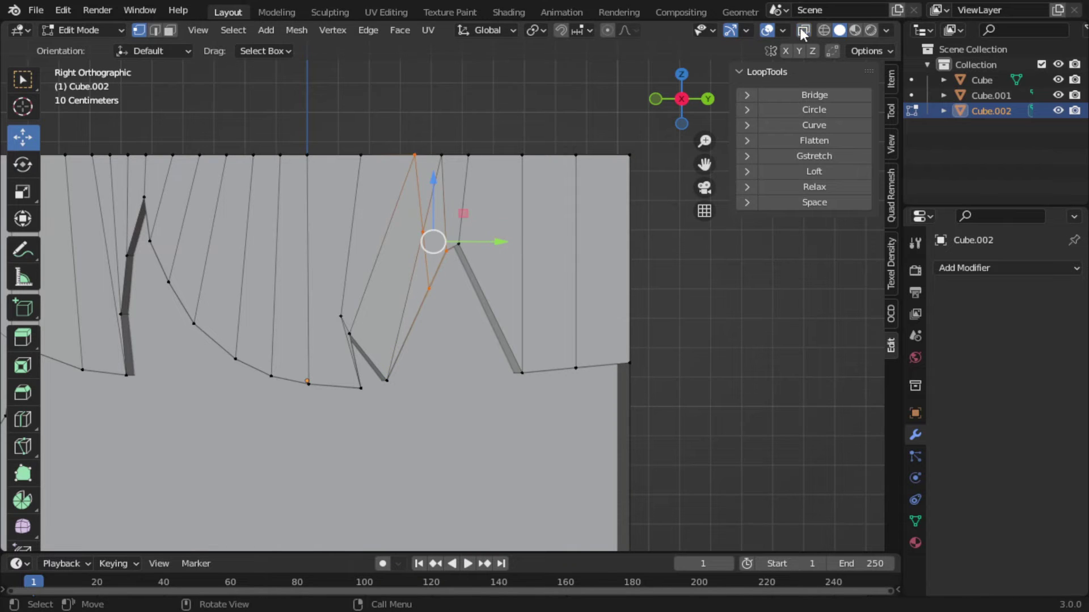
click(802, 32)
drag(510, 255, 462, 340)
click(803, 30)
click(691, 104)
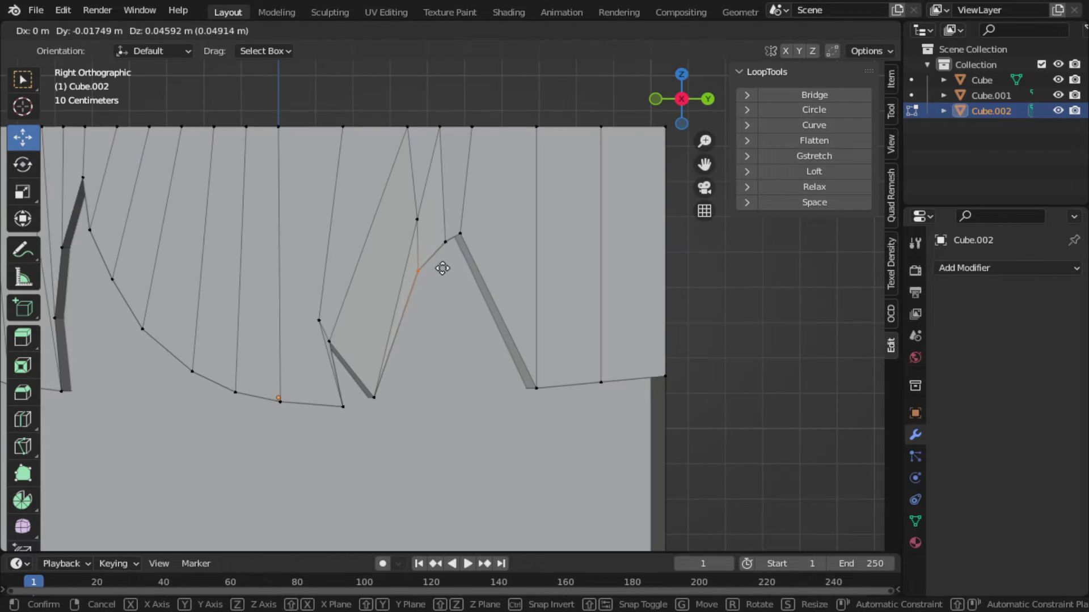
key(g)
key(m)
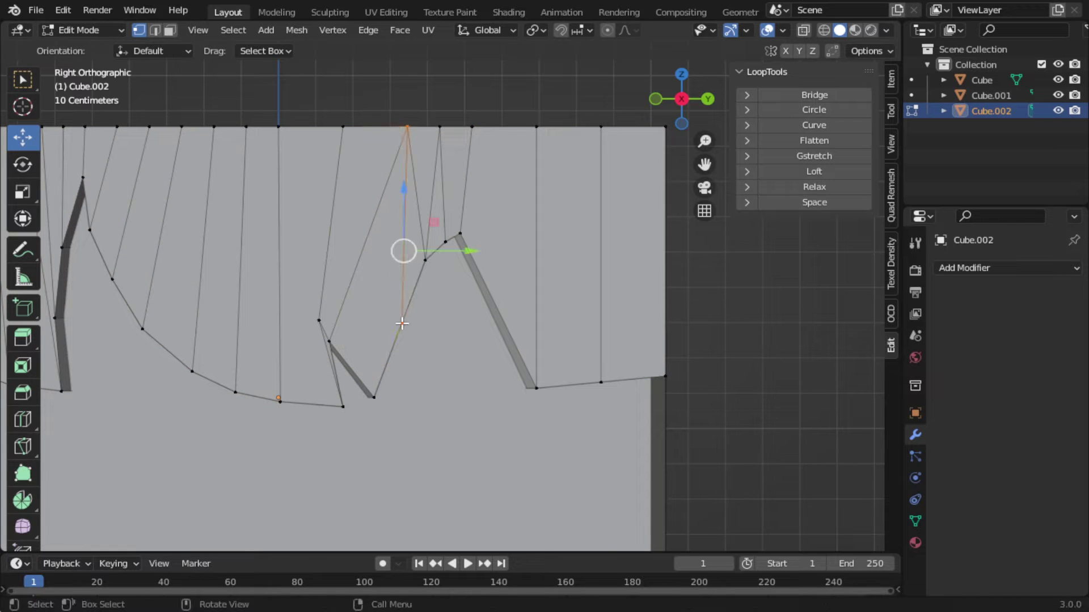
key(Return)
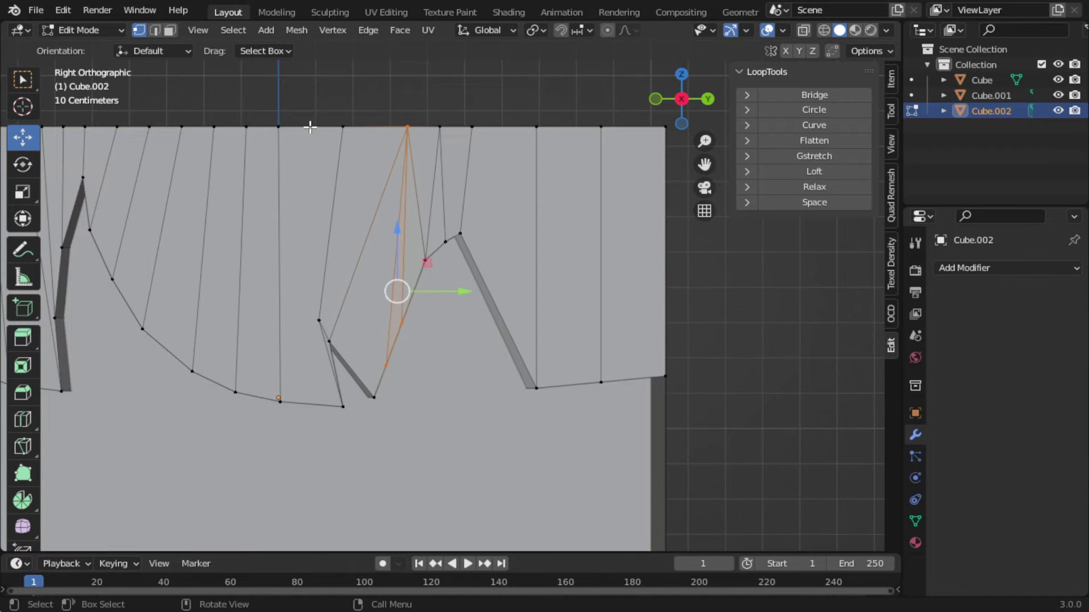
- Adjust the spike's vertices from the right side view with X-ray toggled
key(alt+z)
drag(465, 312, 604, 444)
key(KP_3)
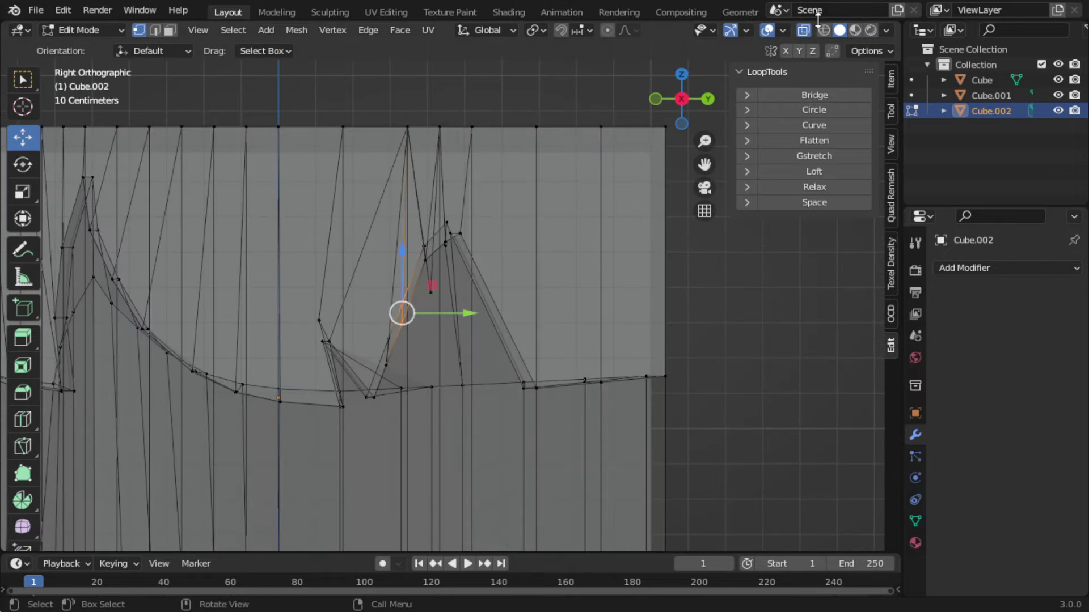
key(g)
click(429, 311)
drag(429, 311, 499, 301)
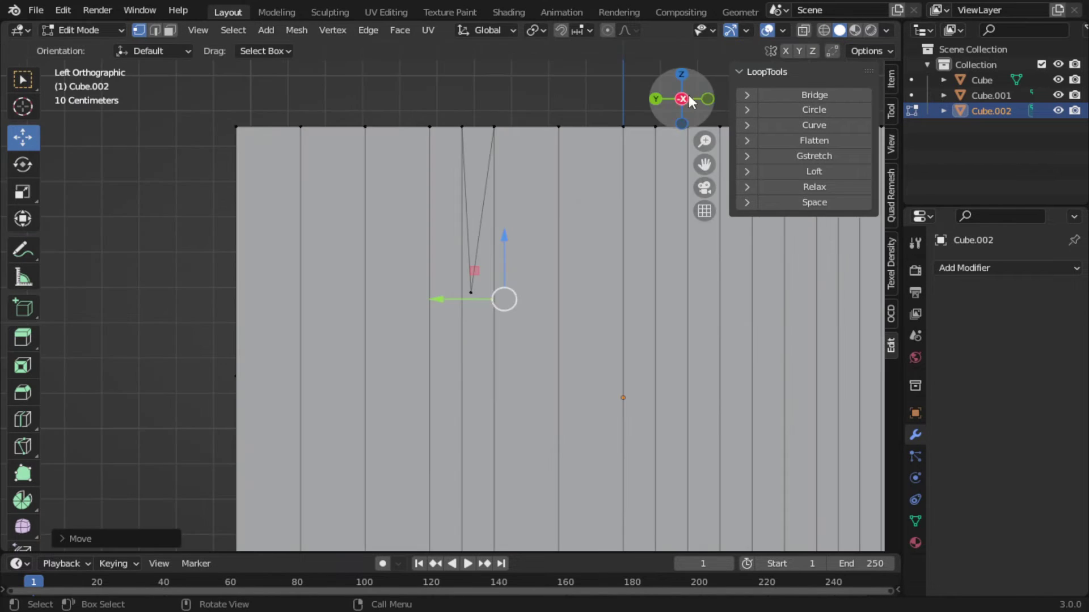
key(KP_3)
key(alt+z)
key(g)
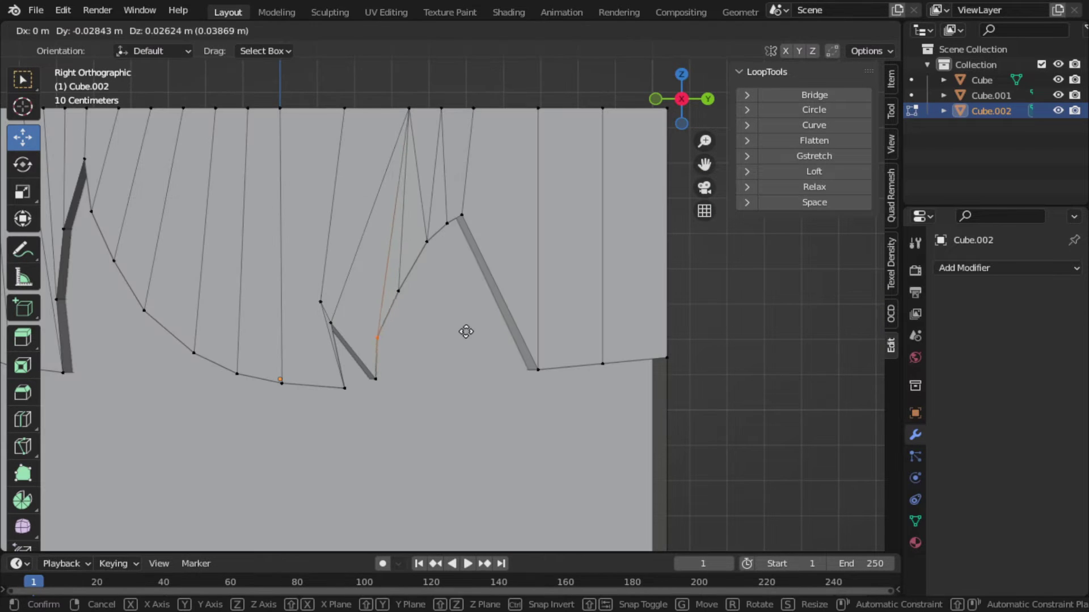
click(463, 331)
- Select the vertex at the spike's base and drag it up and to the left
drag(469, 432, 428, 370)
scroll(up, 3)
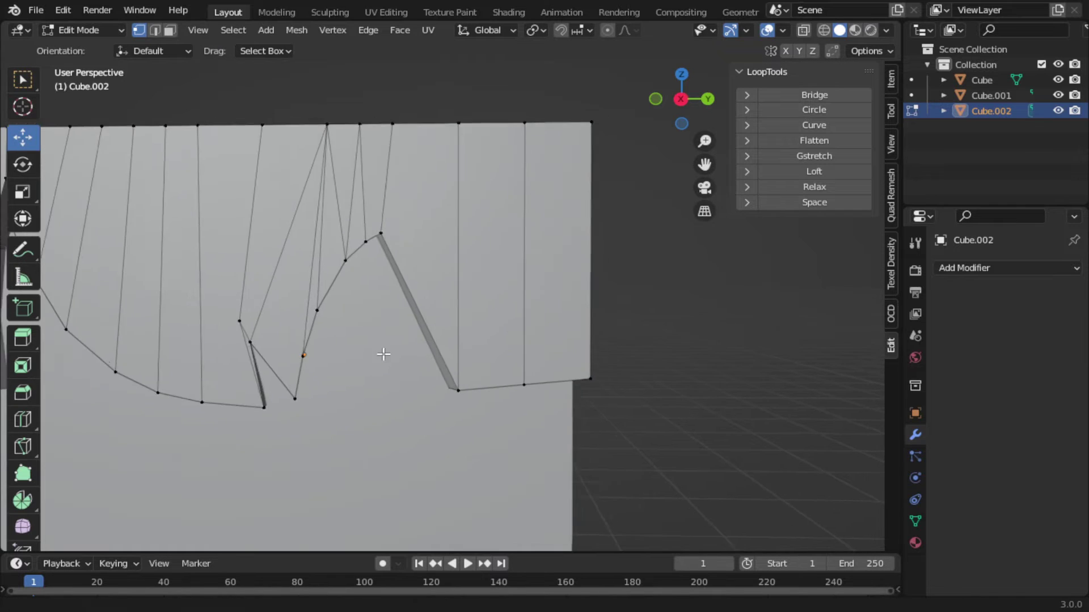
scroll(up, 3)
key(alt+z)
click(378, 440)
key(alt+z)
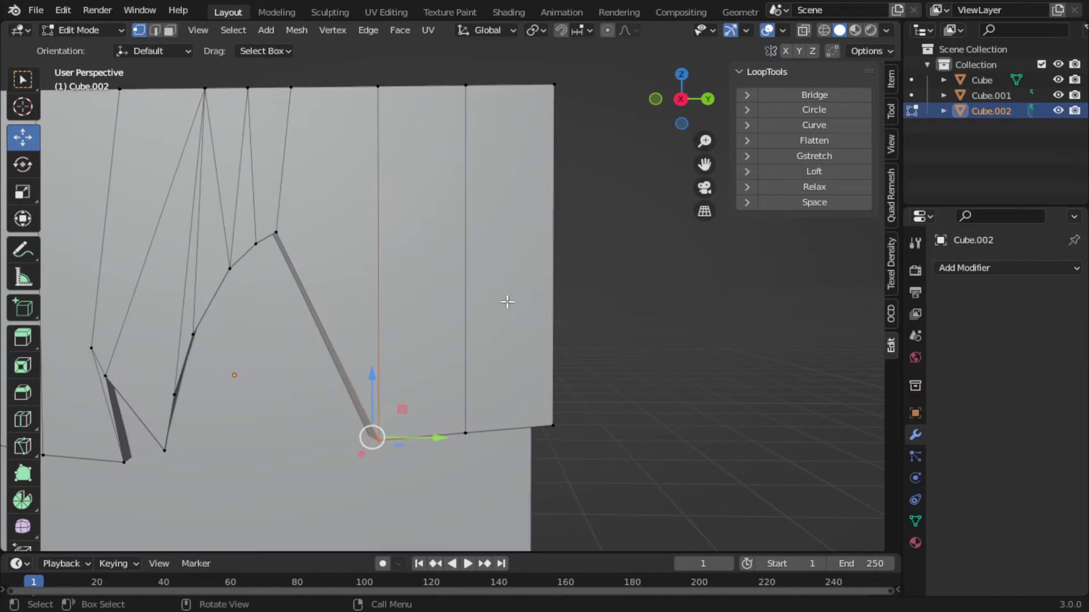
drag(371, 437, 344, 384)
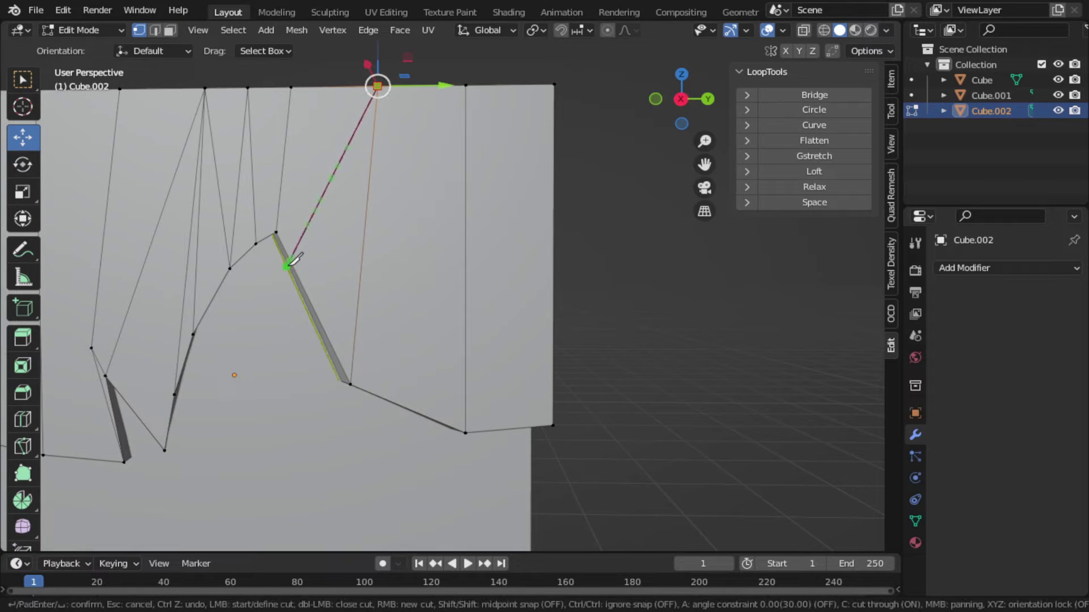
- Confirm the knife cut from the top edge to the spike, then select the spike's side vertices in X-ray
click(291, 266)
key(Return)
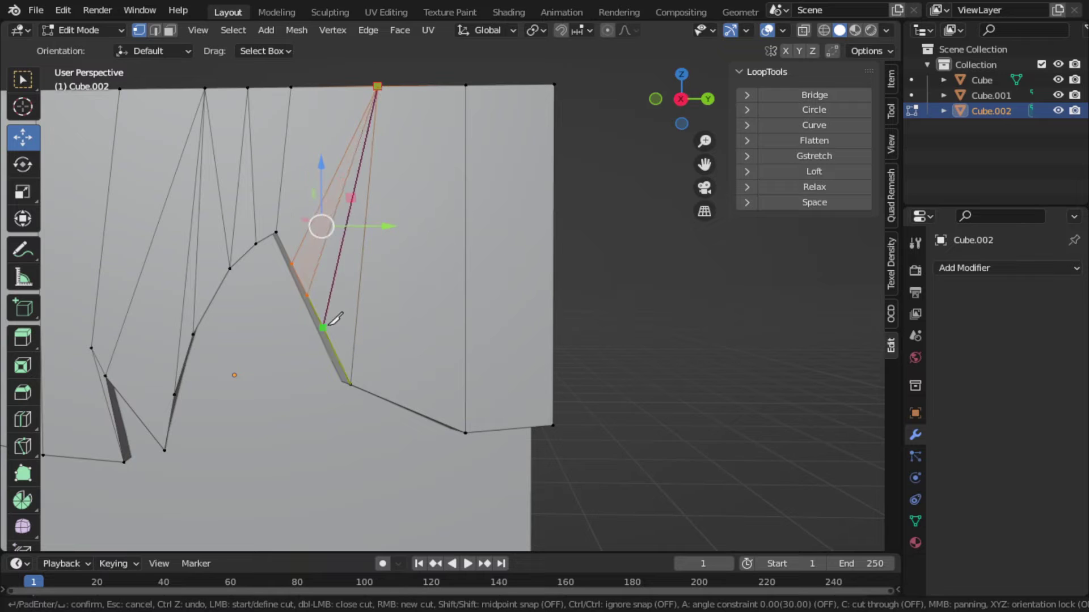
click(818, 34)
drag(471, 279, 479, 293)
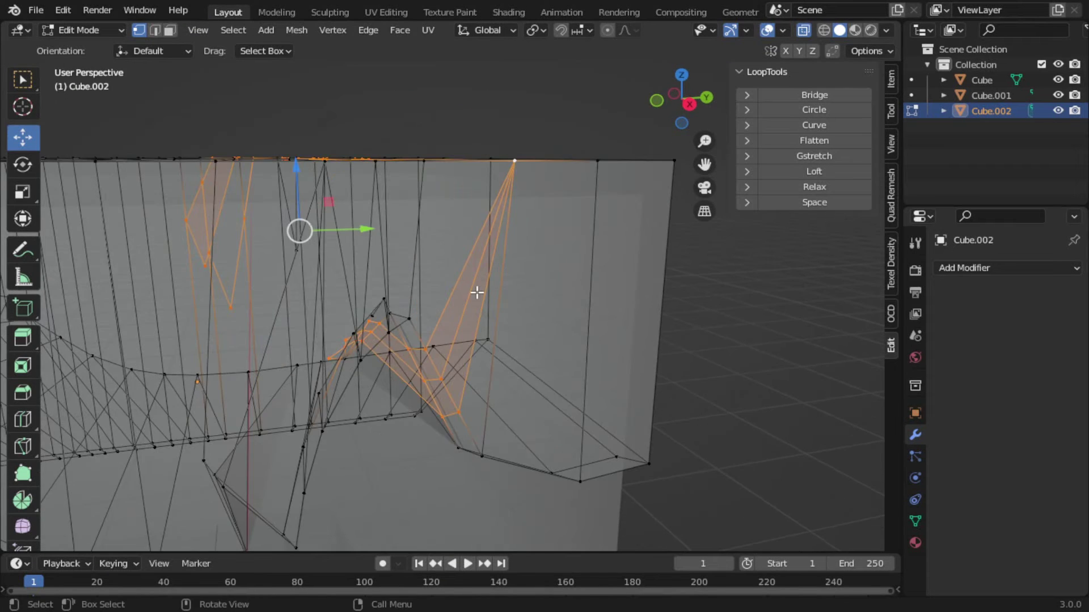
key(shift+z)
click(537, 373)
key(alt+z)
drag(537, 374, 510, 323)
drag(557, 316, 510, 326)
- In Right Orthographic view, move the spike's side vertices into a smooth curved arch
click(797, 34)
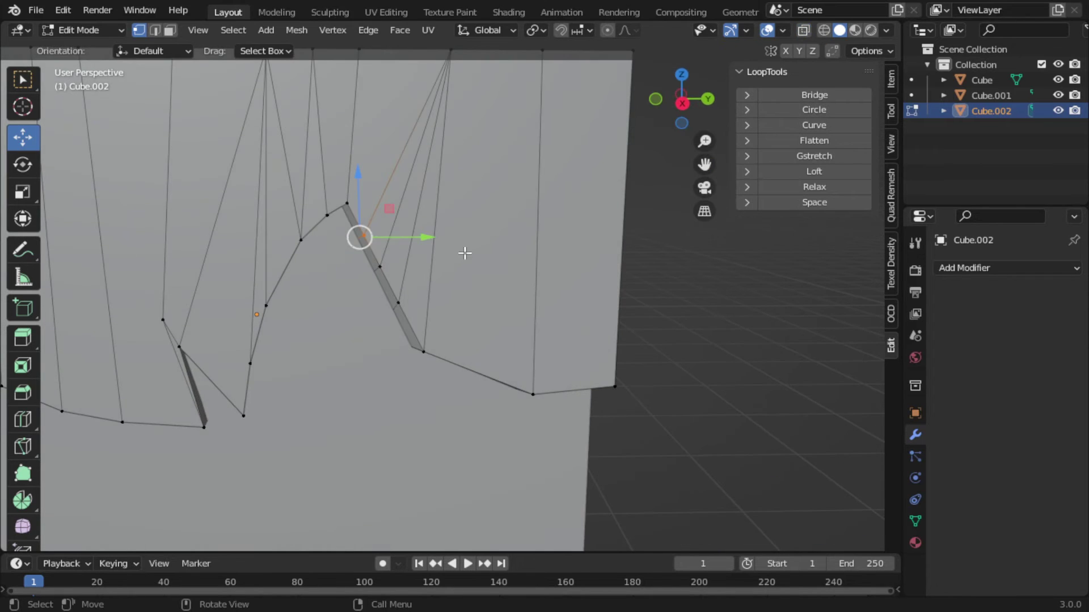
drag(461, 250, 563, 177)
scroll(up, 3)
key(g)
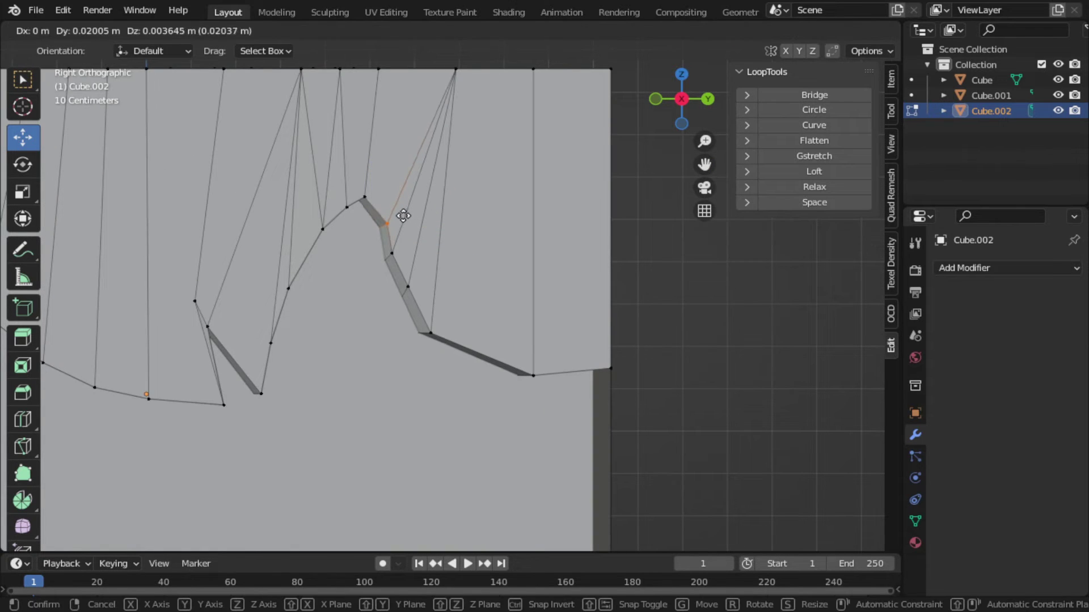
click(403, 215)
key(g)
click(412, 285)
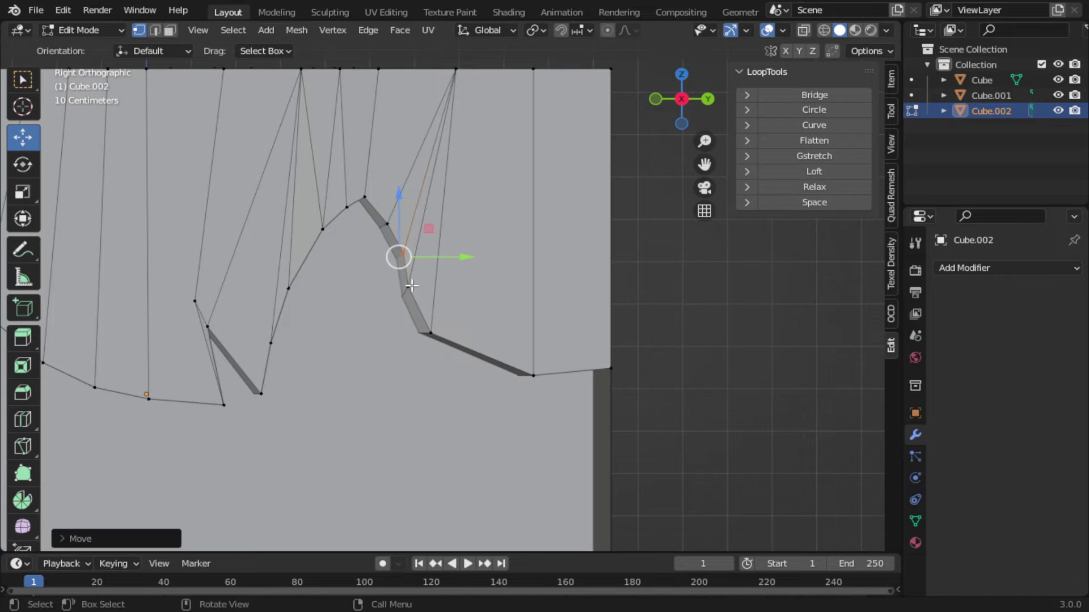
key(alt+z)
key(g)
click(420, 329)
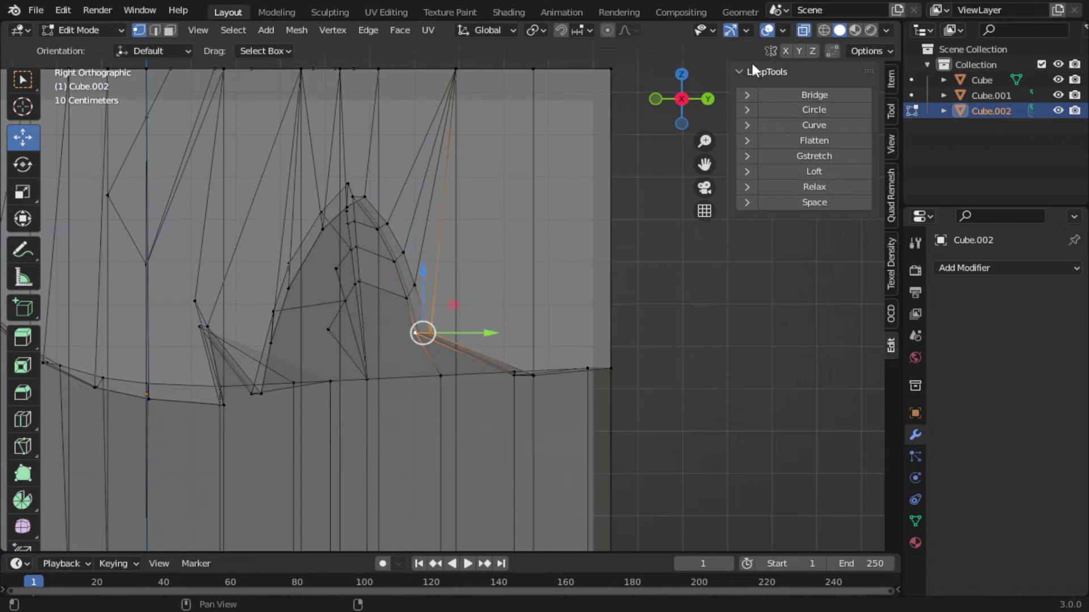
key(g)
click(473, 340)
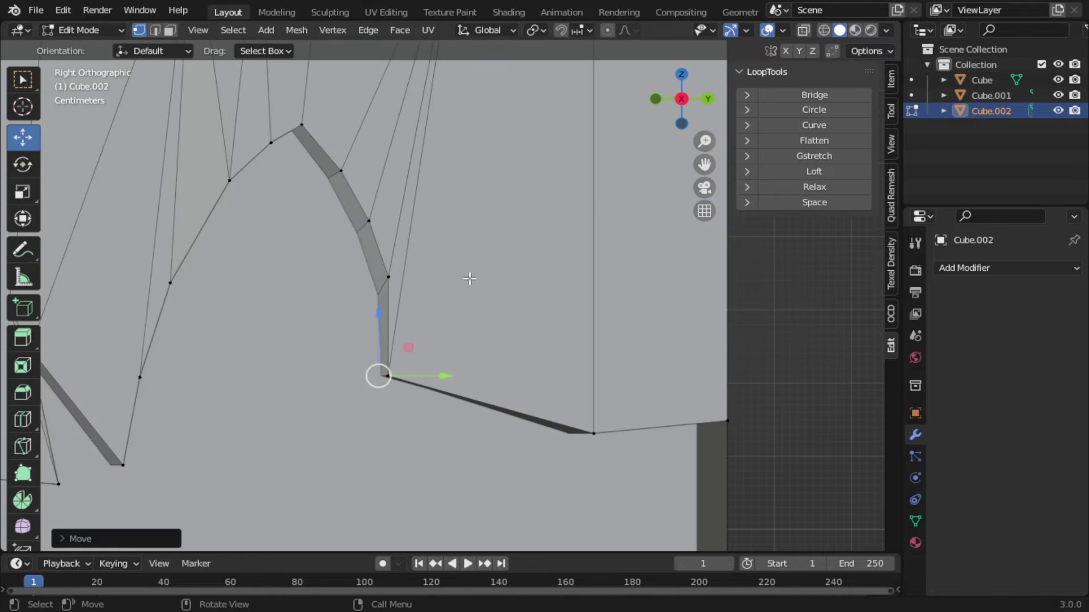
drag(494, 310, 425, 320)
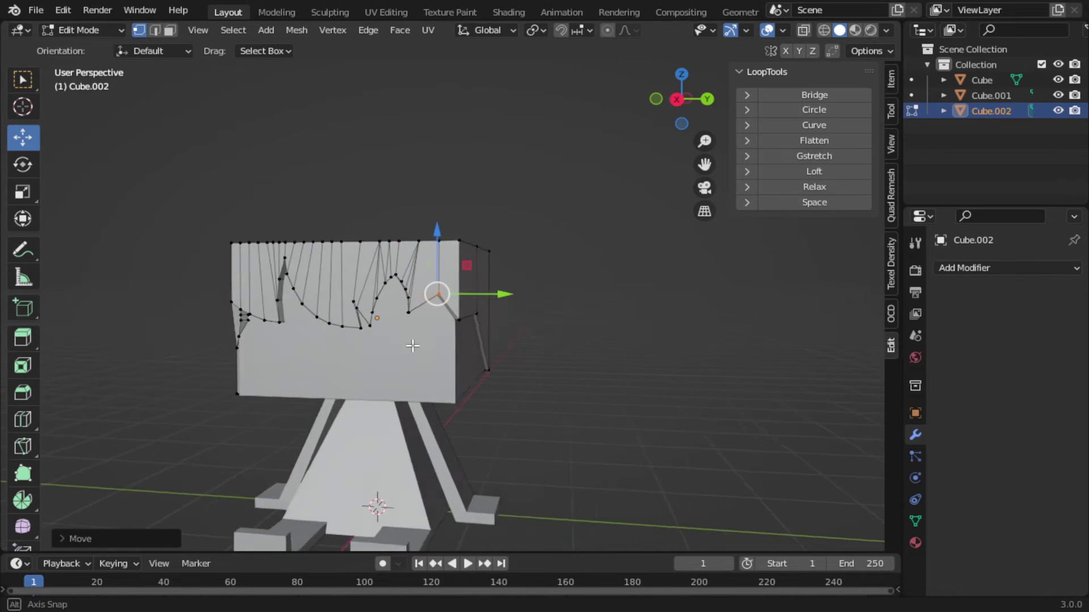
- Knife a new cut near the hair's right end and raise the new vertex along Z
key(k)
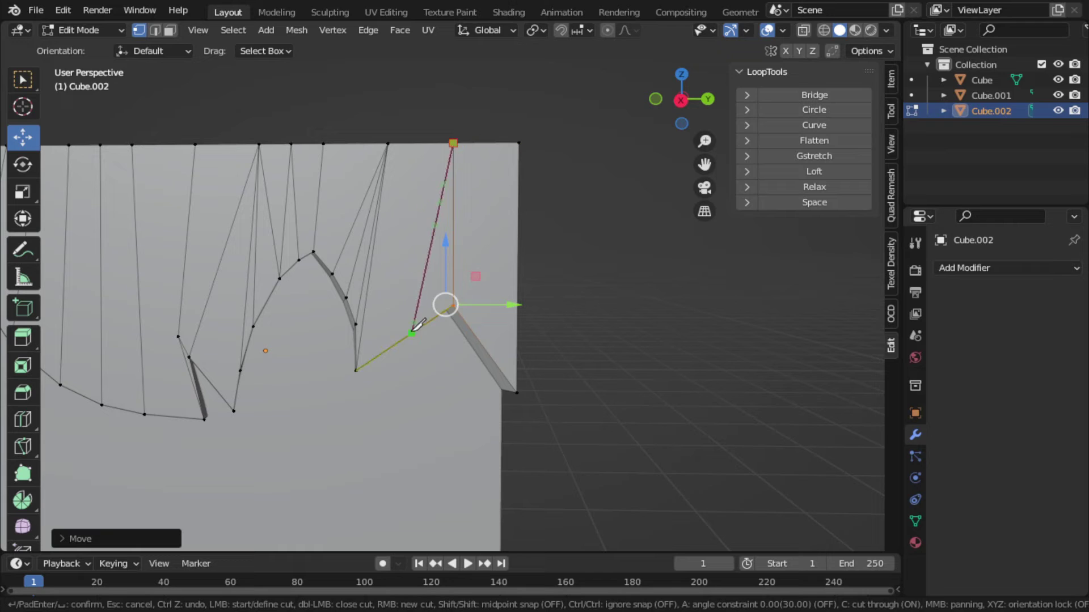
click(418, 329)
key(Return)
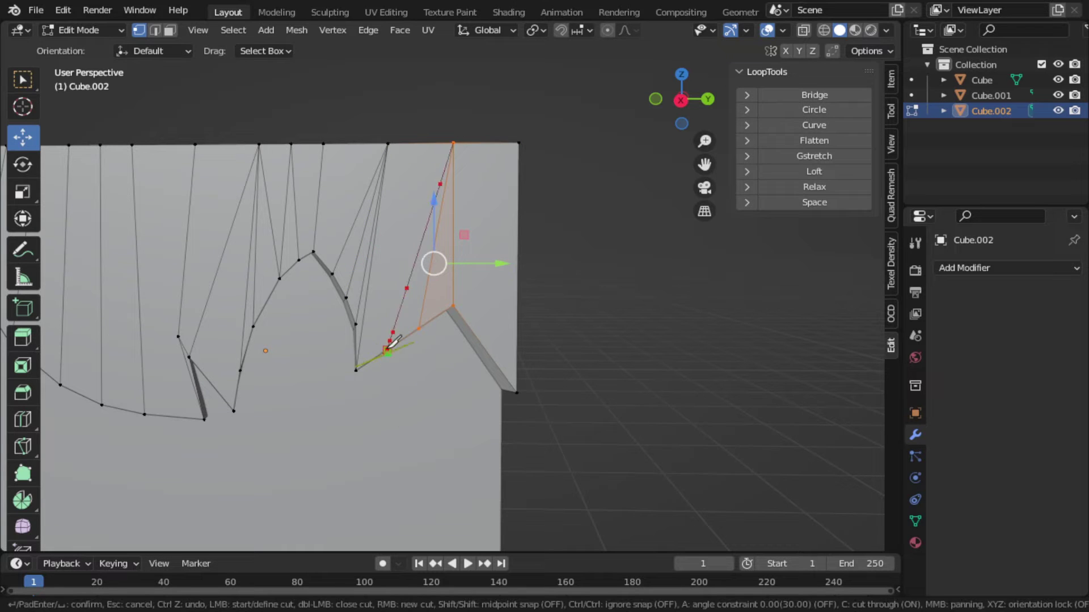
key(Return)
key(g)
key(z)
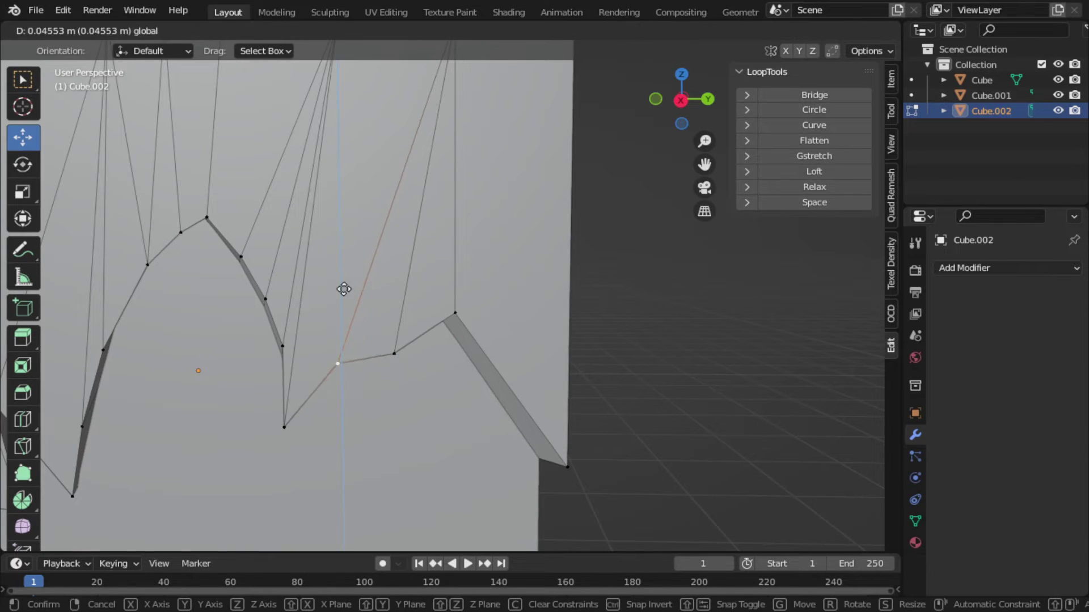
click(344, 289)
drag(344, 290, 493, 391)
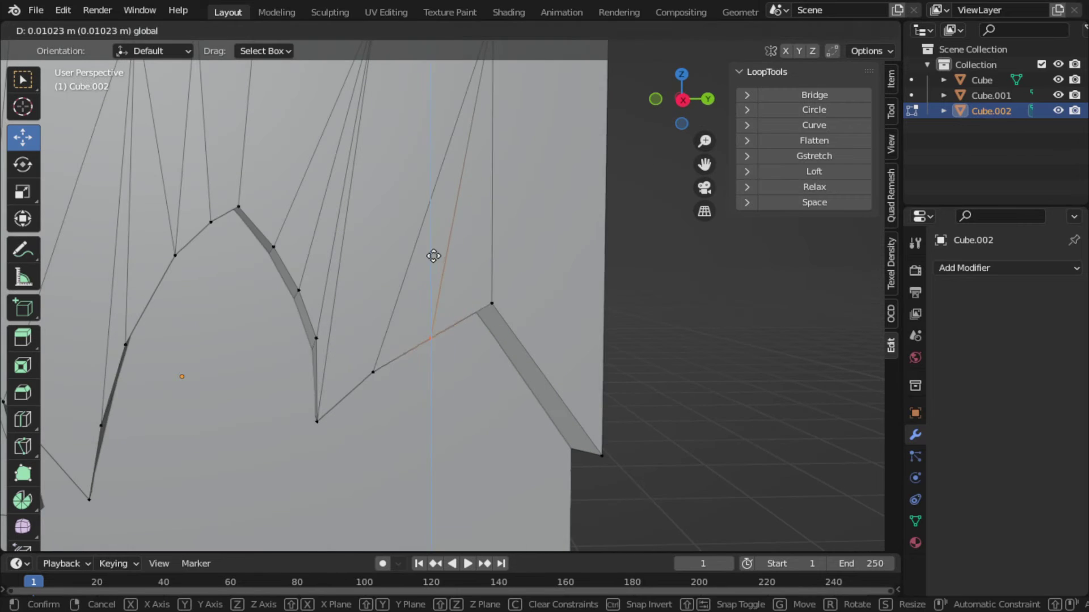
click(430, 299)
scroll(down, 3)
scroll(up, 3)
- Move another hair-edge vertex vertically along Z with X-ray off
key(alt+z)
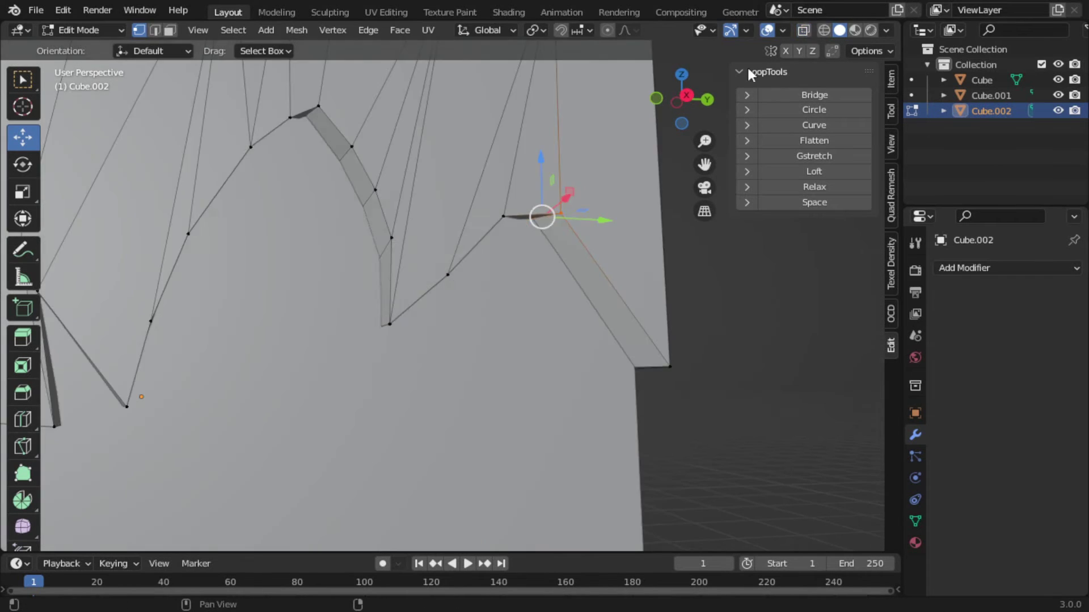
key(g)
key(z)
click(525, 304)
scroll(down, 3)
scroll(down, 3)
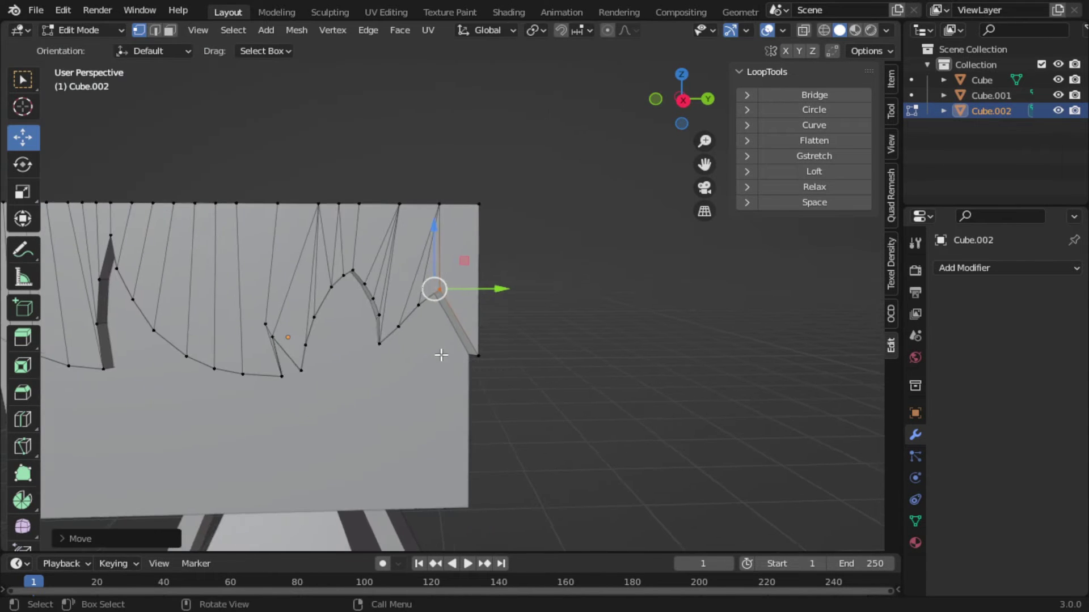
scroll(down, 3)
key(Tab)
key(Tab)
scroll(up, 3)
- Cut from the hair's top-right corner vertex and lower the new edge vertices
click(485, 102)
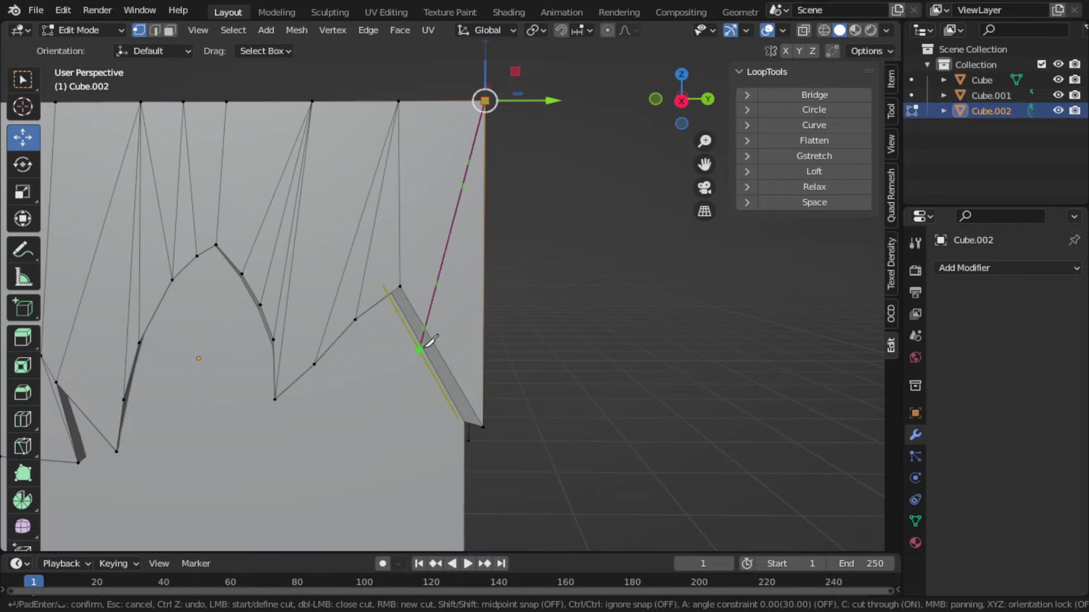
key(Return)
key(alt+z)
key(alt+z)
key(g)
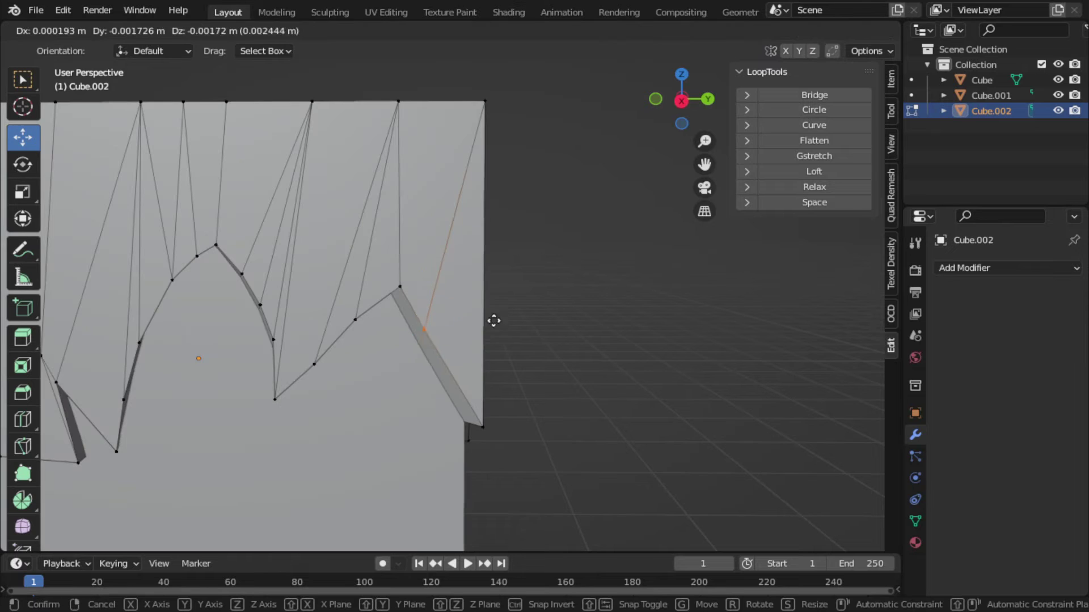
click(491, 332)
key(alt+z)
click(318, 204)
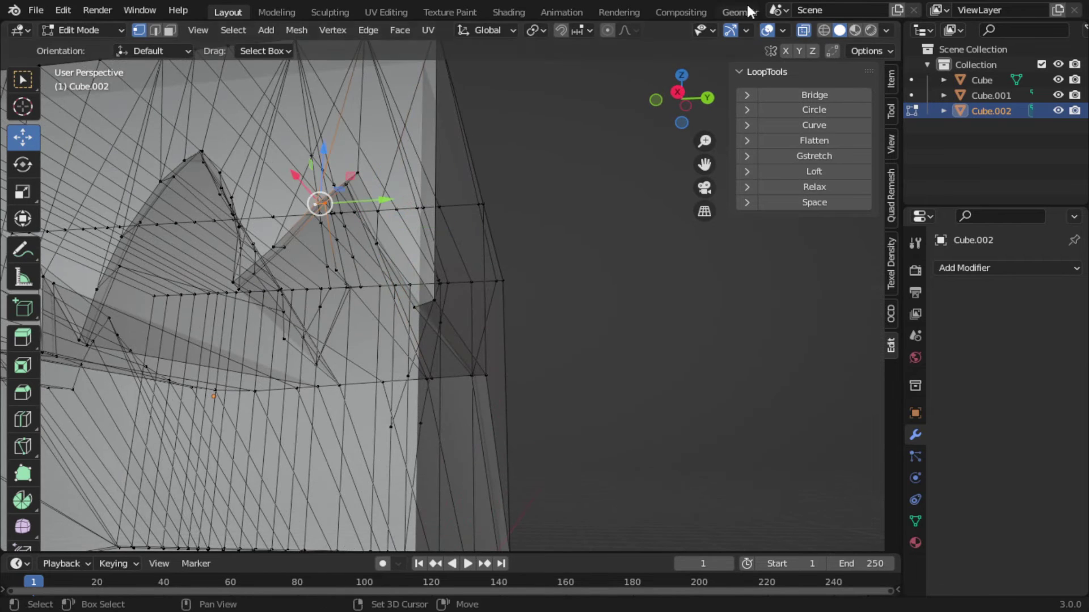
key(alt+z)
scroll(up, 3)
key(g)
click(358, 367)
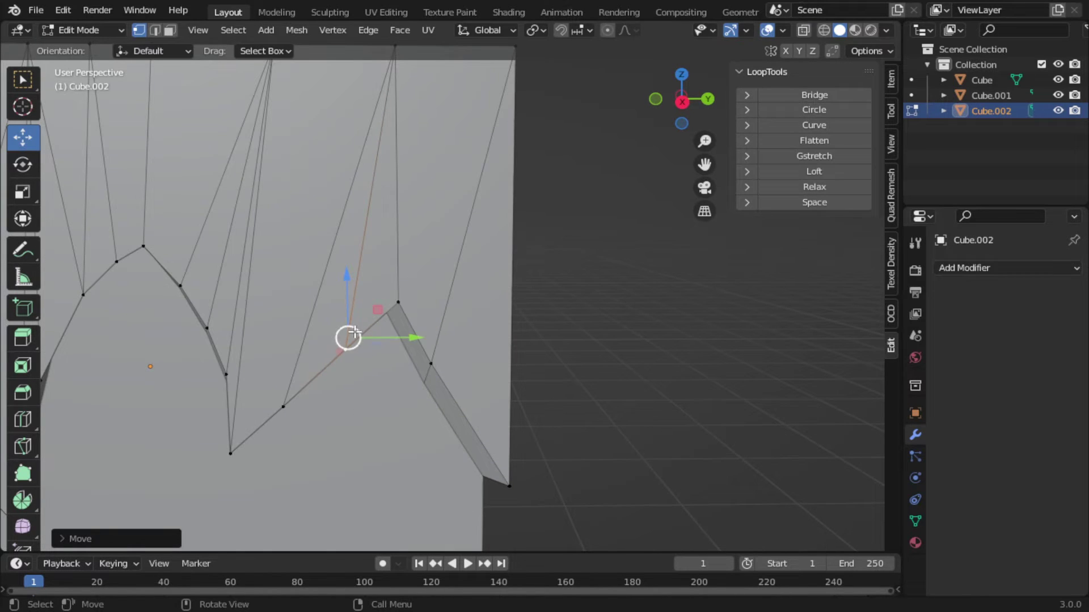
- In straight side view, reposition the hair-edge vertex up and to the left
key(KP_3)
key(g)
click(340, 253)
key(alt+z)
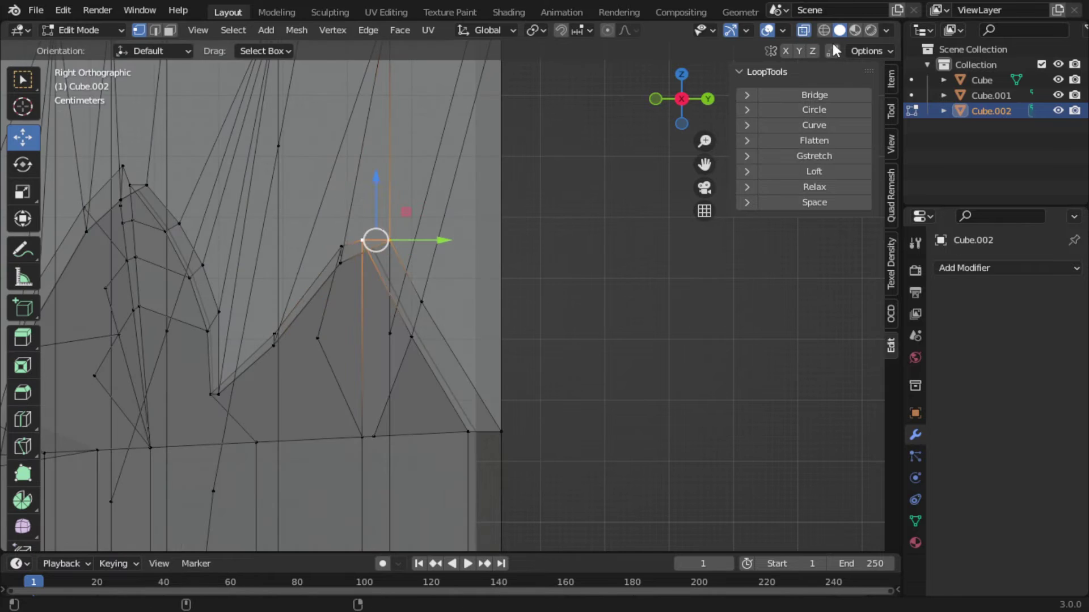
key(alt+z)
key(g)
click(448, 209)
key(alt+z)
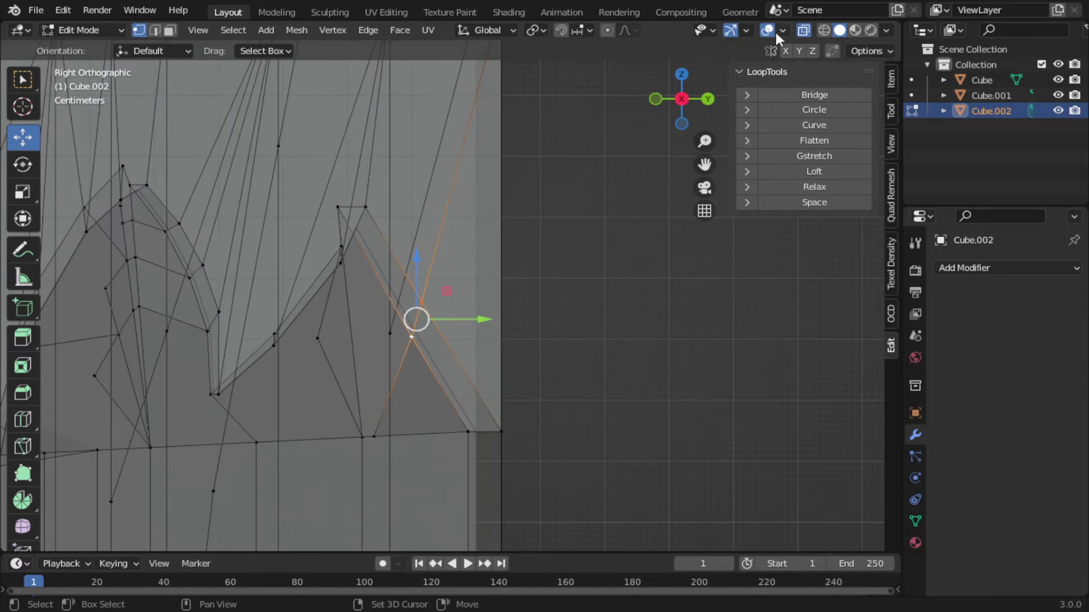
key(alt+z)
key(g)
click(384, 316)
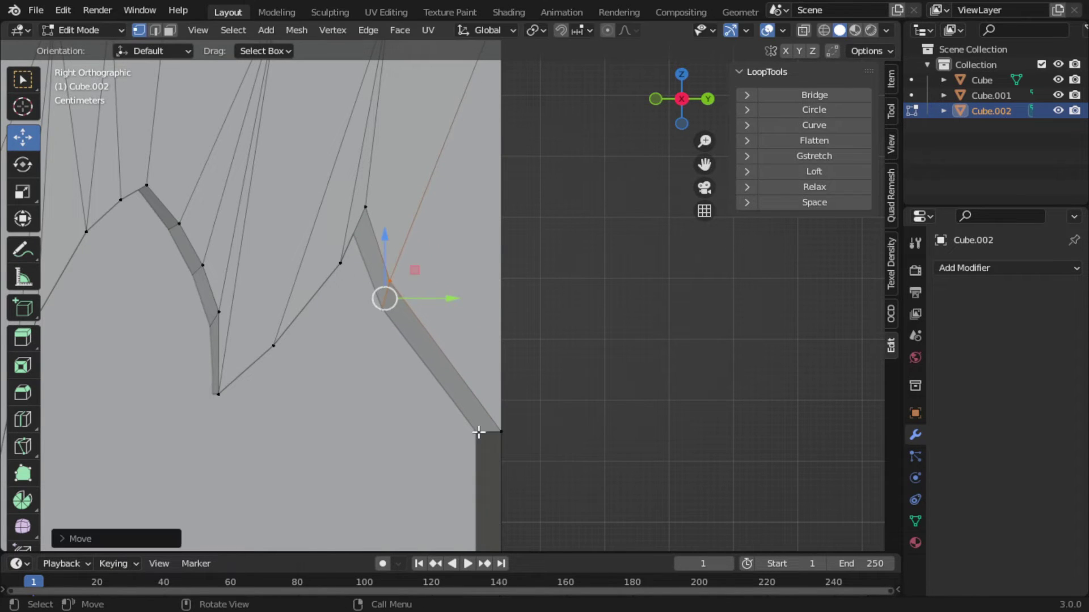
scroll(down, 3)
- Pull the top corner vertex down and add another knife cut, positioning its new vertex
click(485, 91)
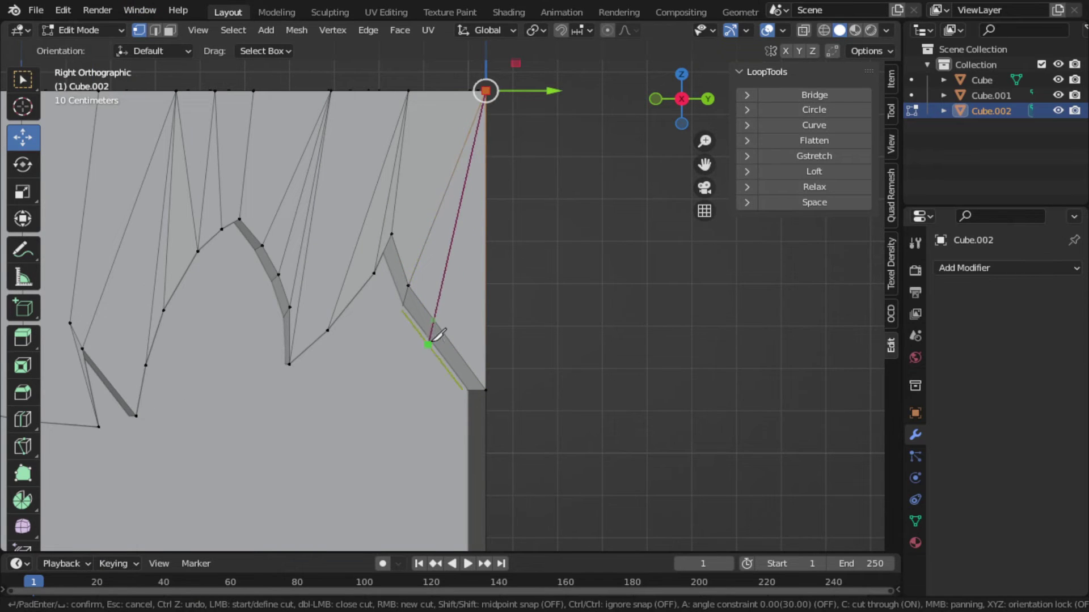
key(g)
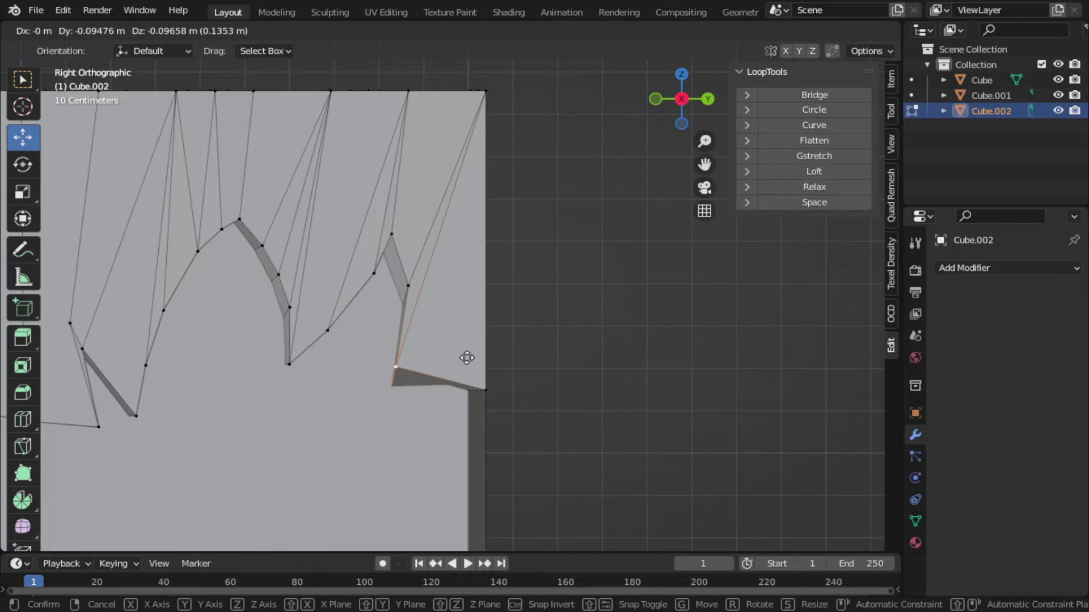
click(467, 358)
key(k)
key(Return)
key(alt+z)
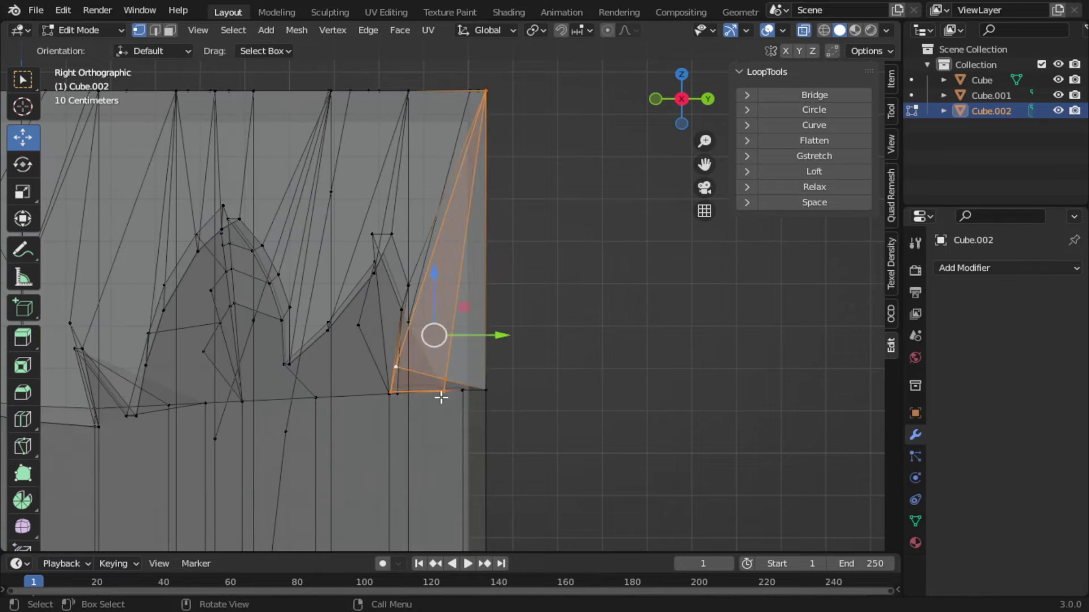
key(alt+z)
key(alt+z)
key(alt+z)
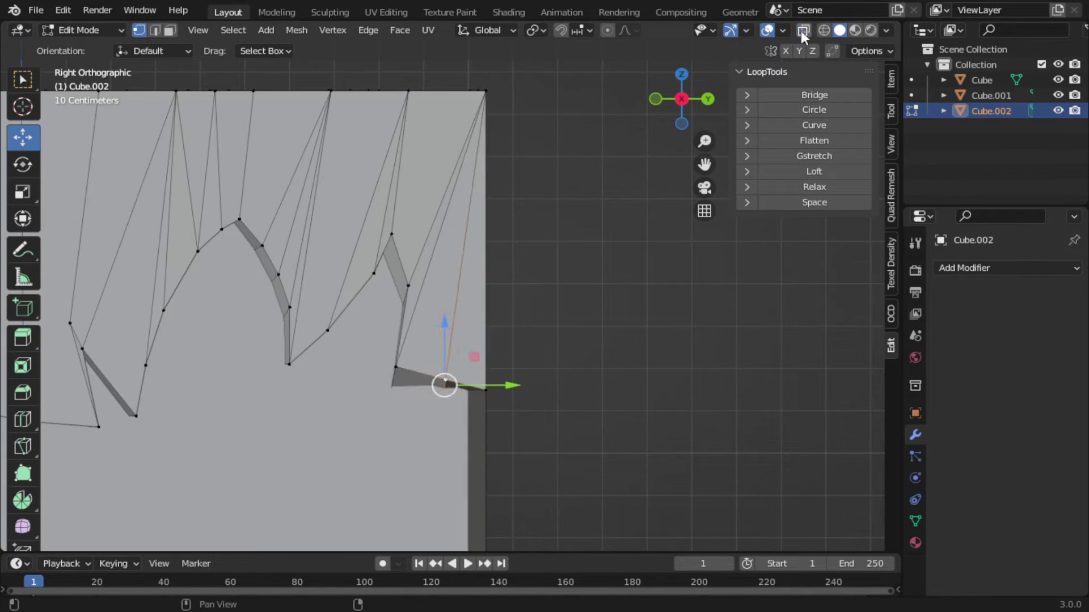
key(g)
click(481, 342)
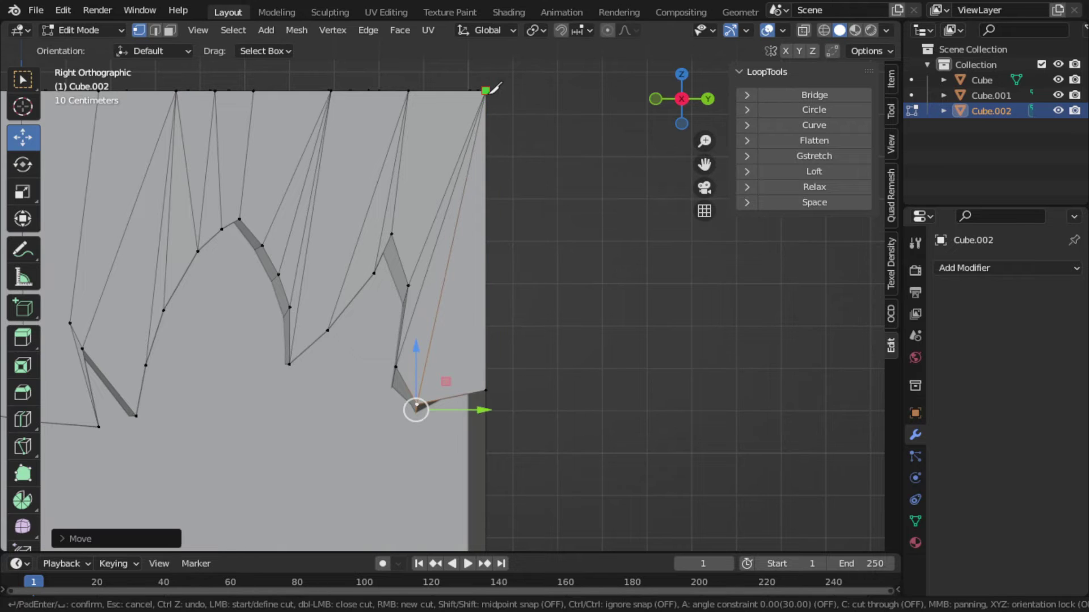
key(Return)
- Adjust the hair tip vertex vertically along Z, cancelling a final move in side view
drag(461, 388, 591, 290)
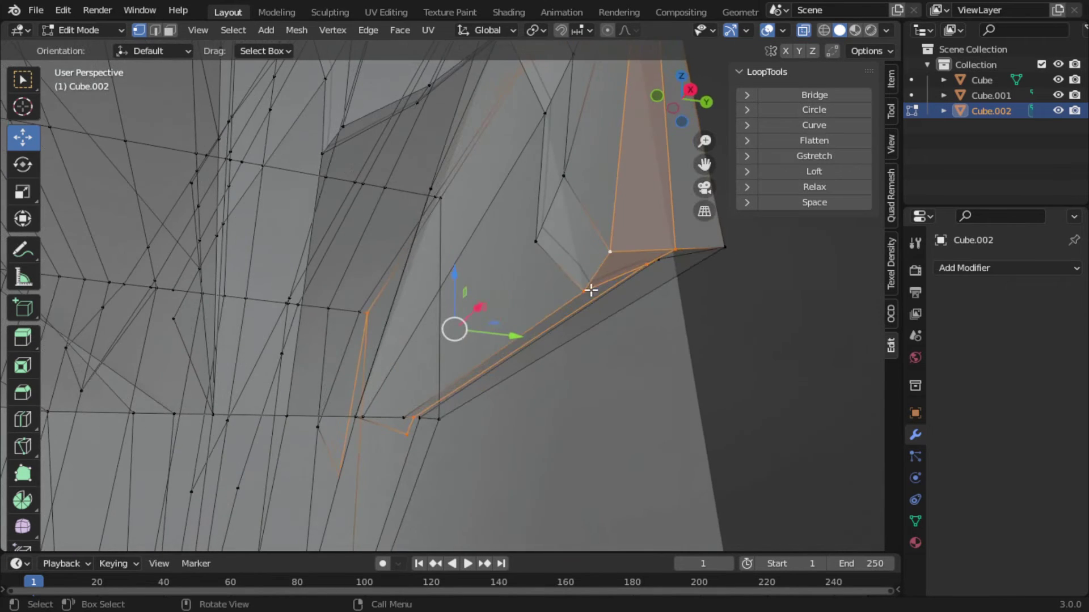
click(805, 30)
key(g)
key(z)
click(568, 349)
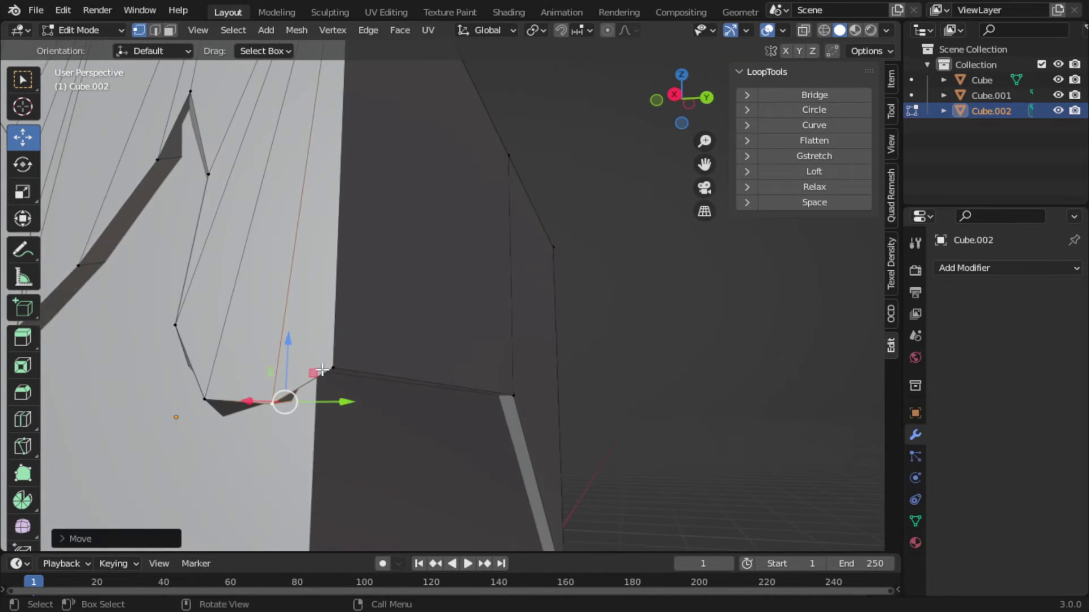
drag(569, 349, 560, 233)
key(g)
key(z)
click(495, 216)
key(KP_3)
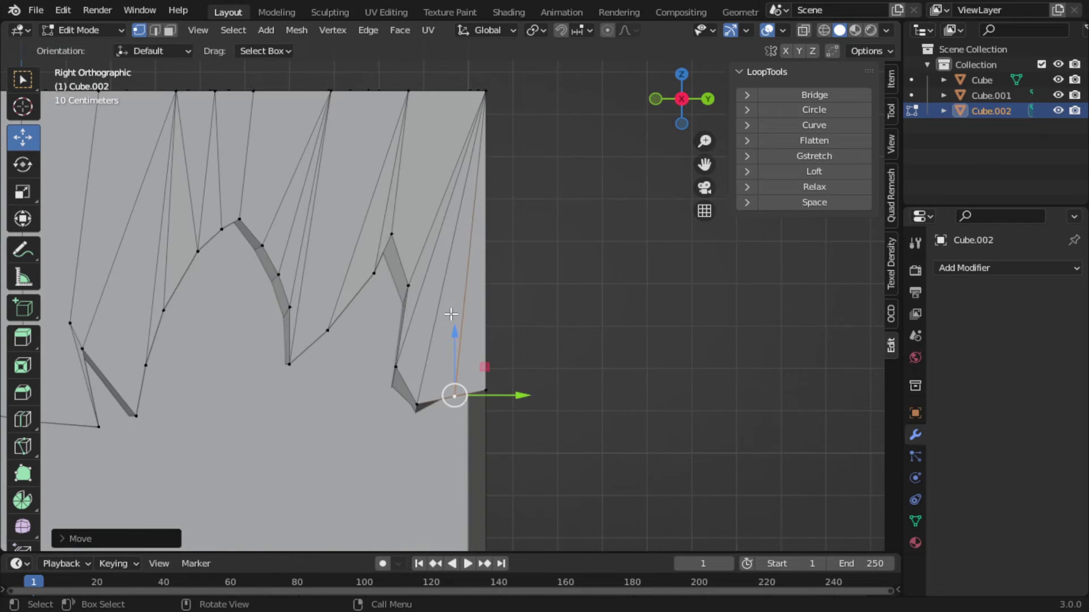
key(g)
key(Escape)
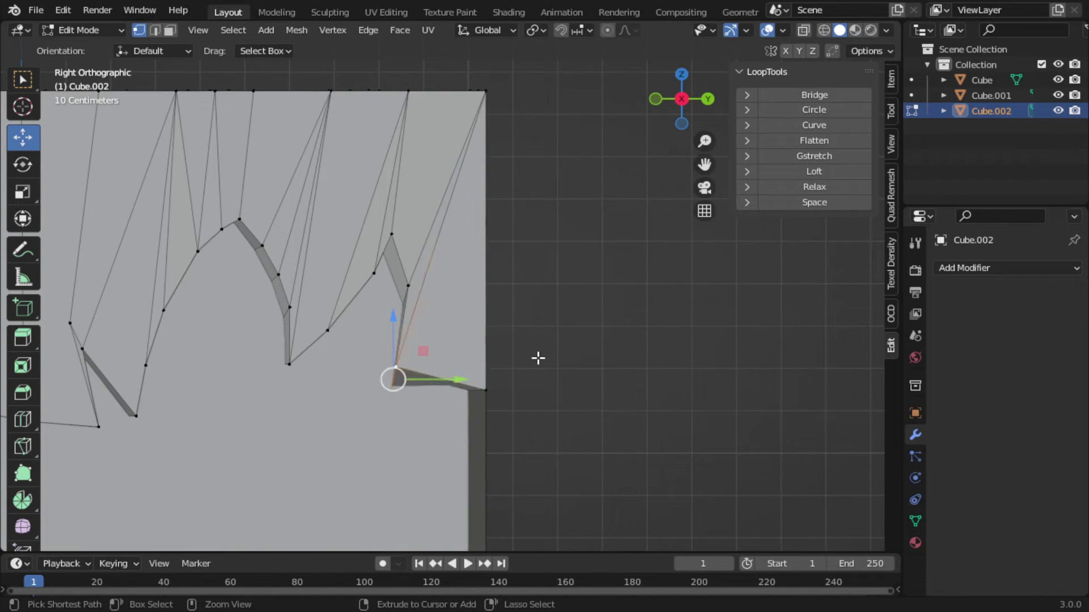
scroll(down, 3)
scroll(up, 3)
- Return to Object Mode and scale the whole robot along Z
key(Tab)
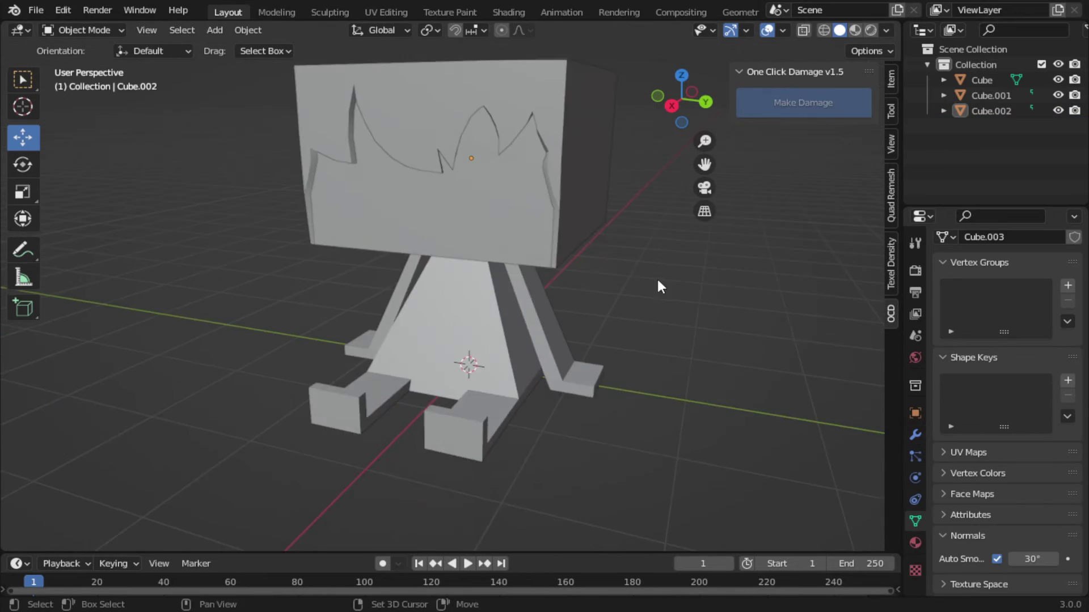
drag(656, 277, 454, 290)
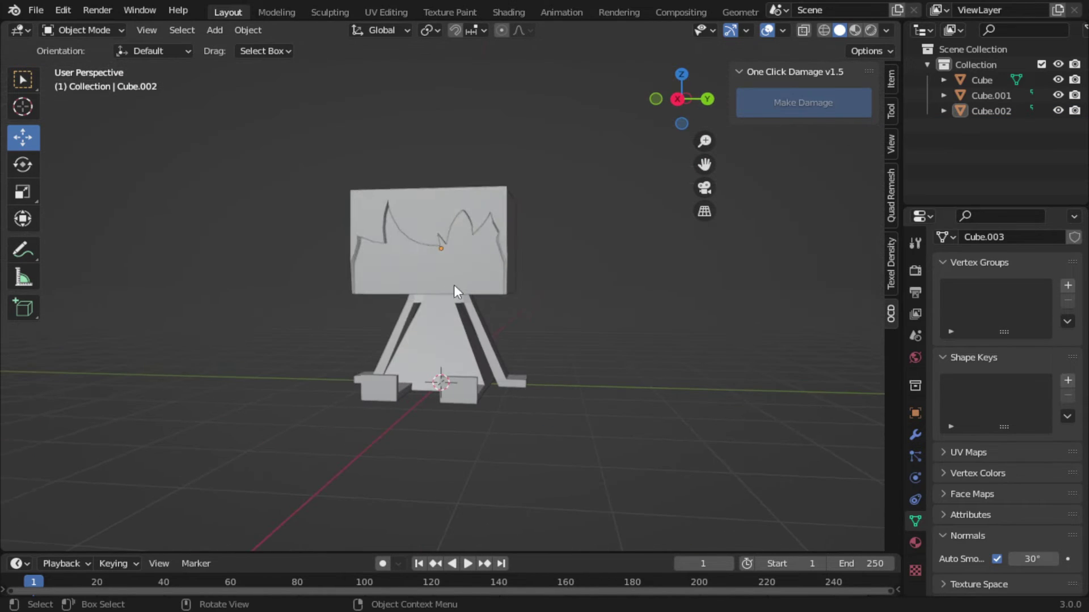
key(a)
key(s)
key(z)
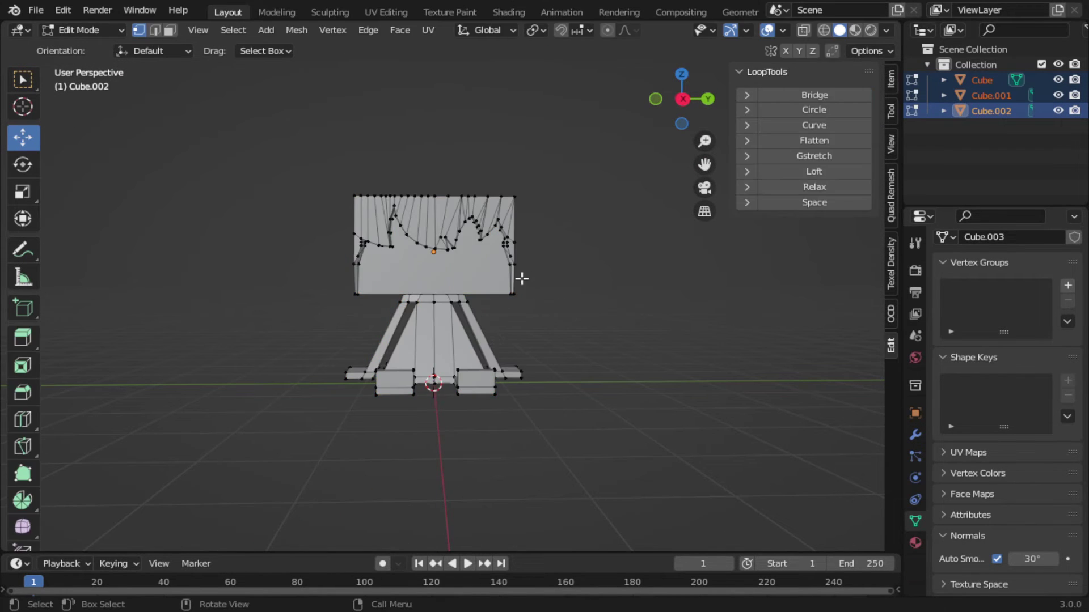
- Scale Cube.001 and Cube.002 along the X axis
drag(650, 282, 442, 282)
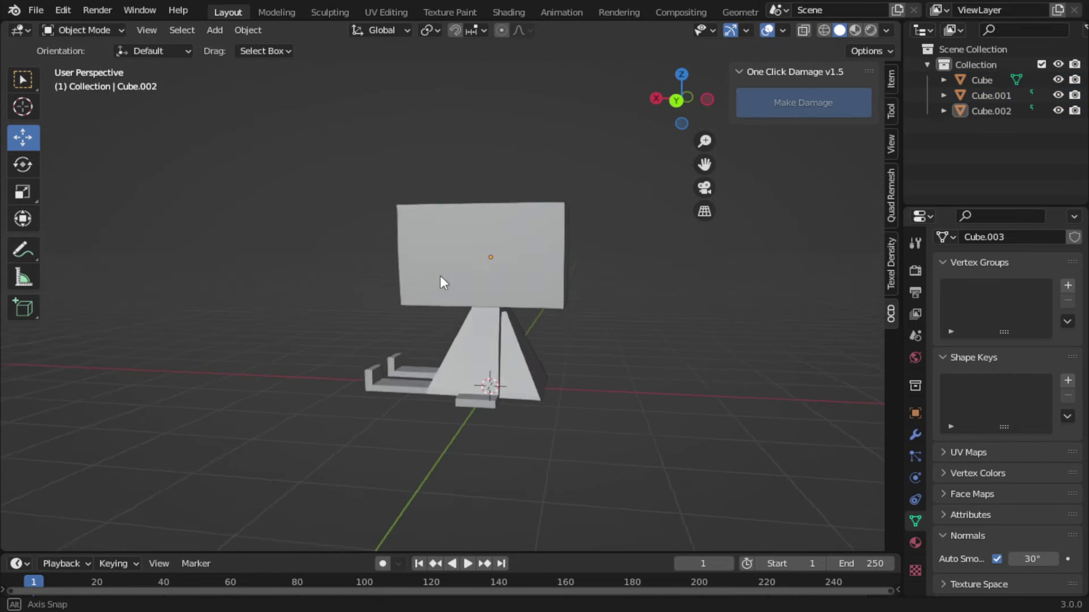
click(457, 280)
key(ctrl+KP_1)
key(s)
key(x)
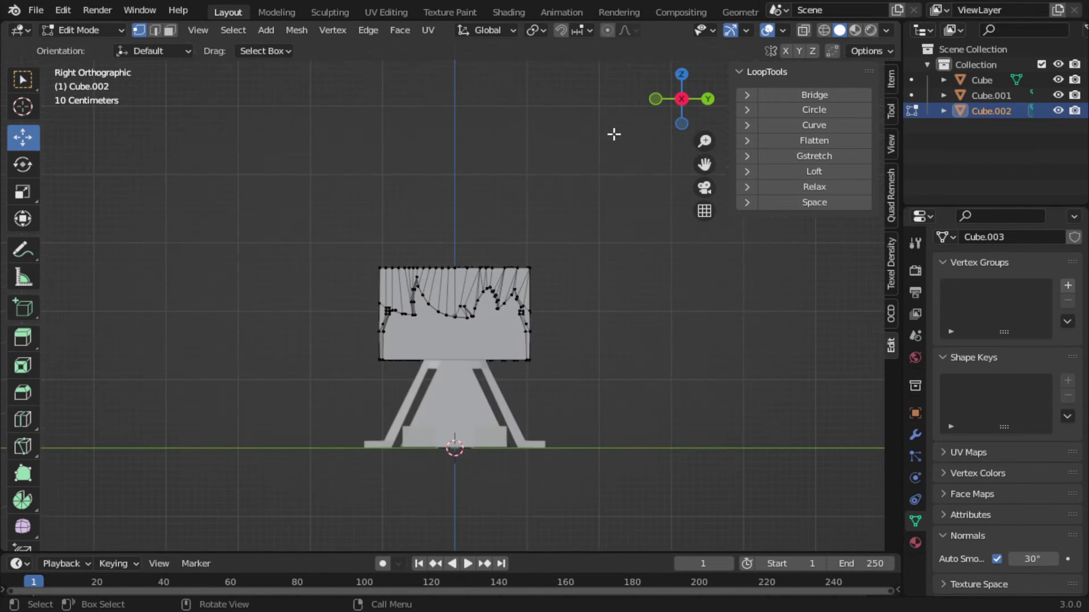
drag(600, 344, 482, 317)
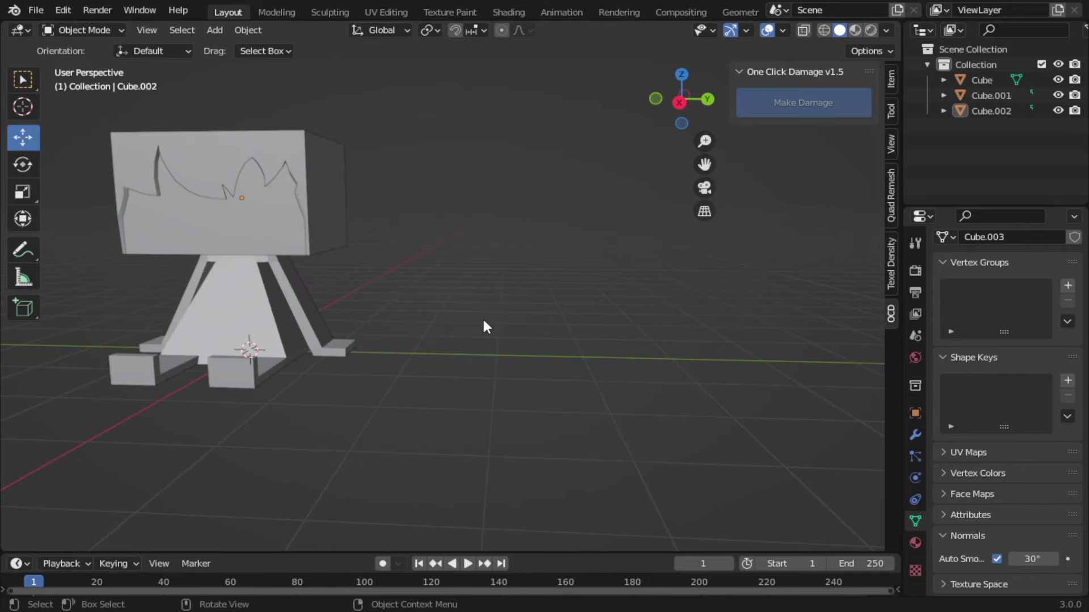
key(shift+a)
- Add a plane and cut evenly spaced edge loops across it into vertical strips
click(584, 289)
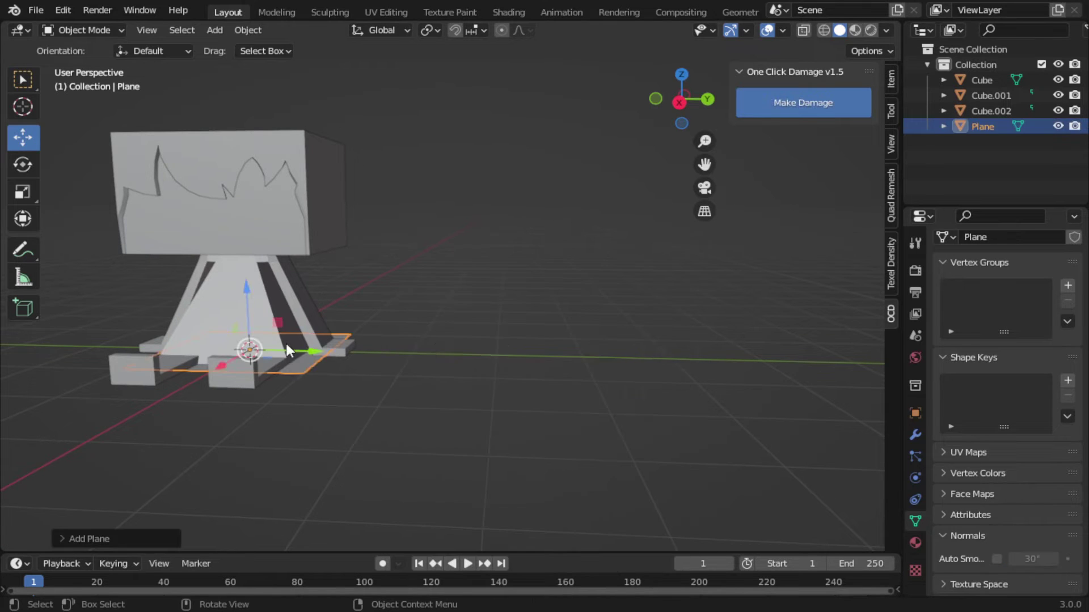
drag(596, 284, 566, 330)
key(Tab)
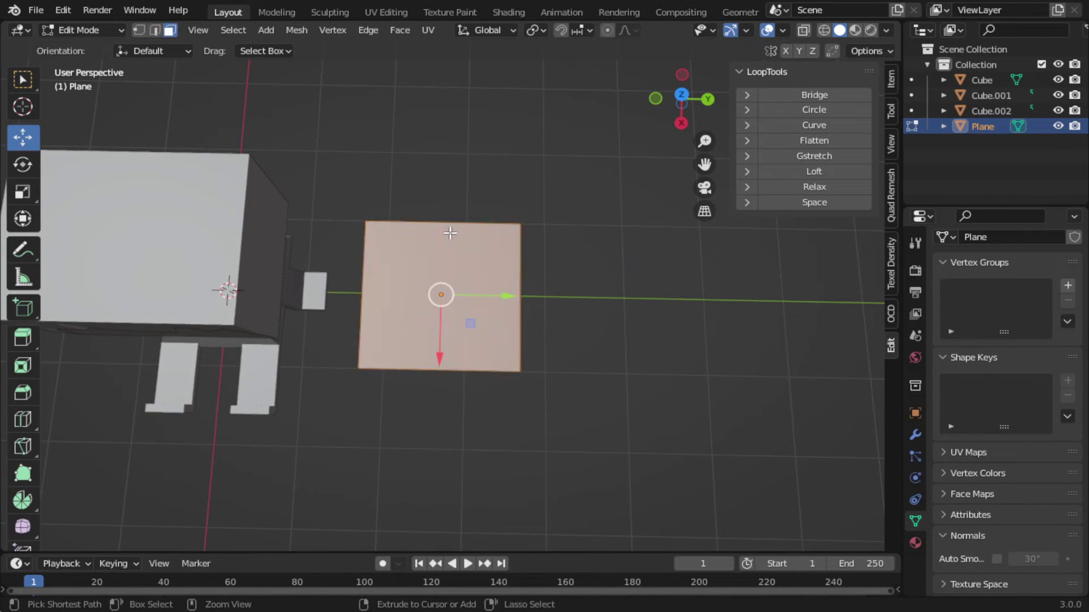
key(Tab)
key(Tab)
key(ctrl+r)
click(431, 238)
right_click(431, 238)
scroll(up, 3)
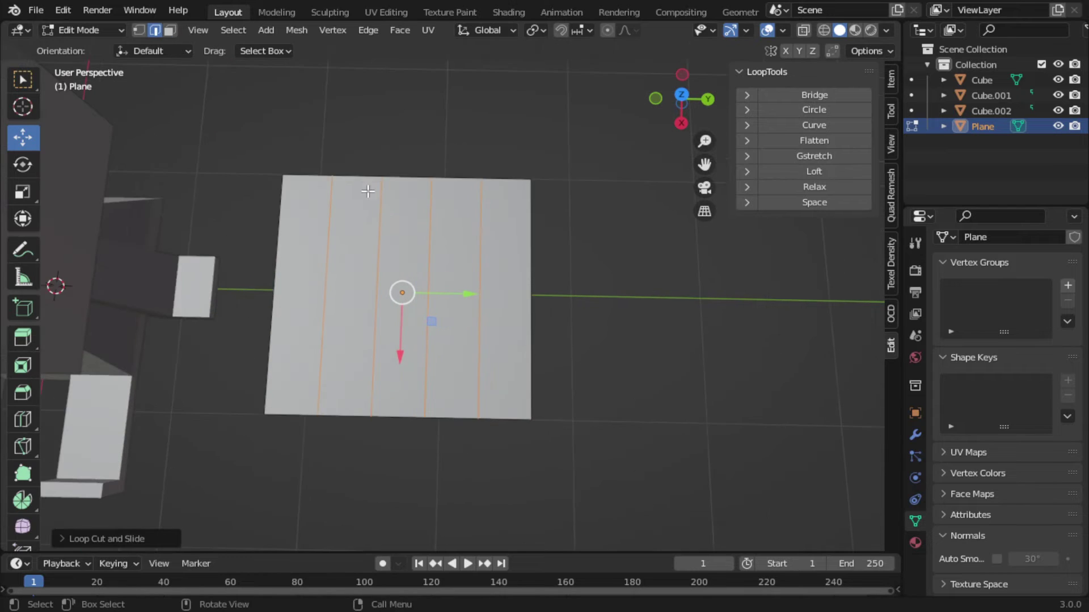
drag(365, 187, 362, 231)
- Knife a diagonal cut across the plane and slide its end vertex along X to trim the corner
key(ctrl+l)
key(k)
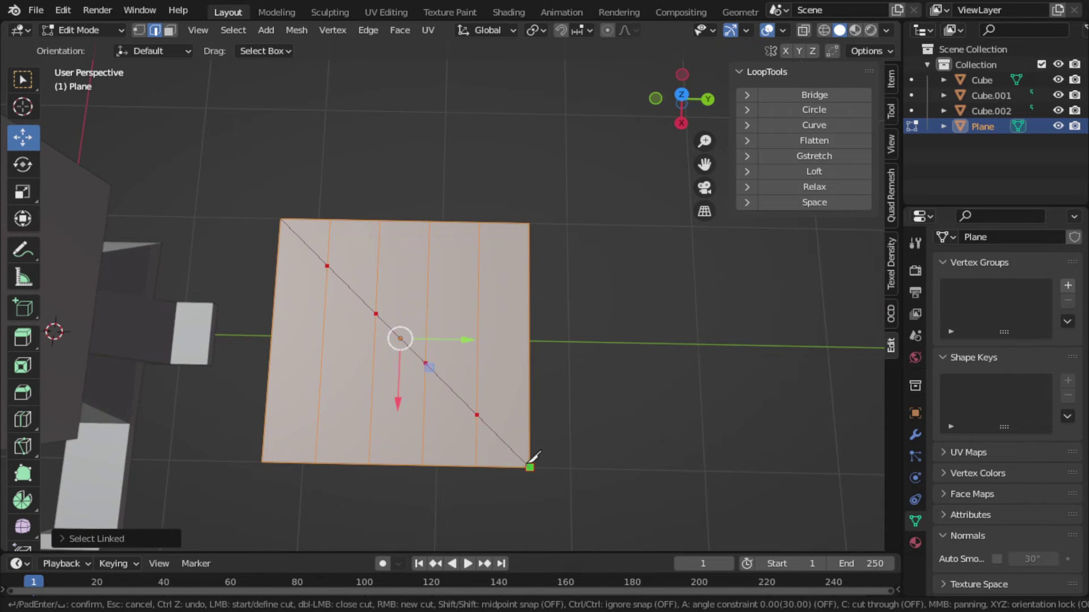
key(Escape)
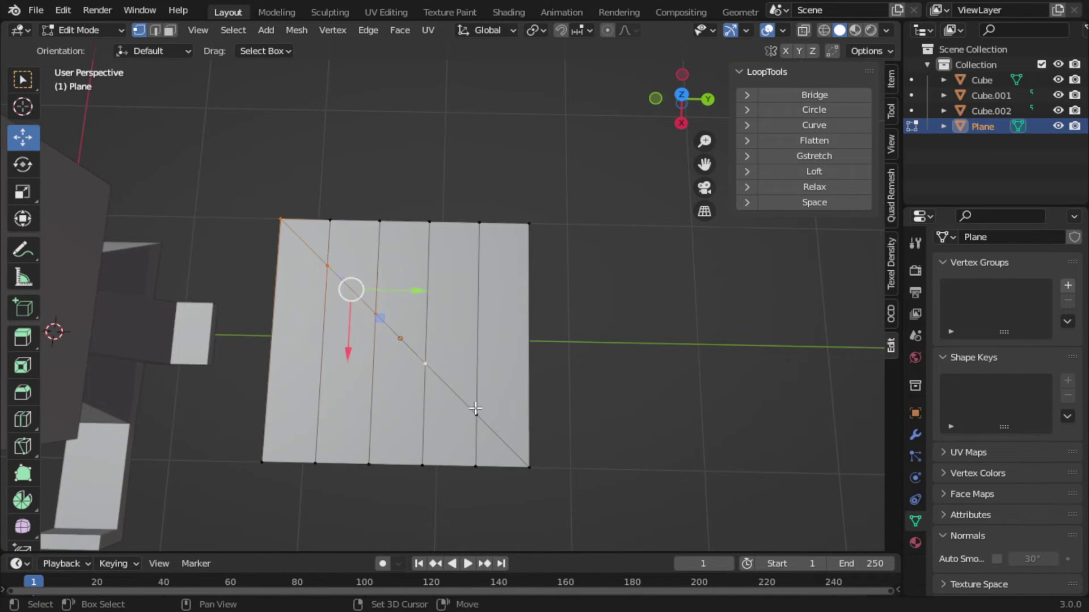
key(g)
key(x)
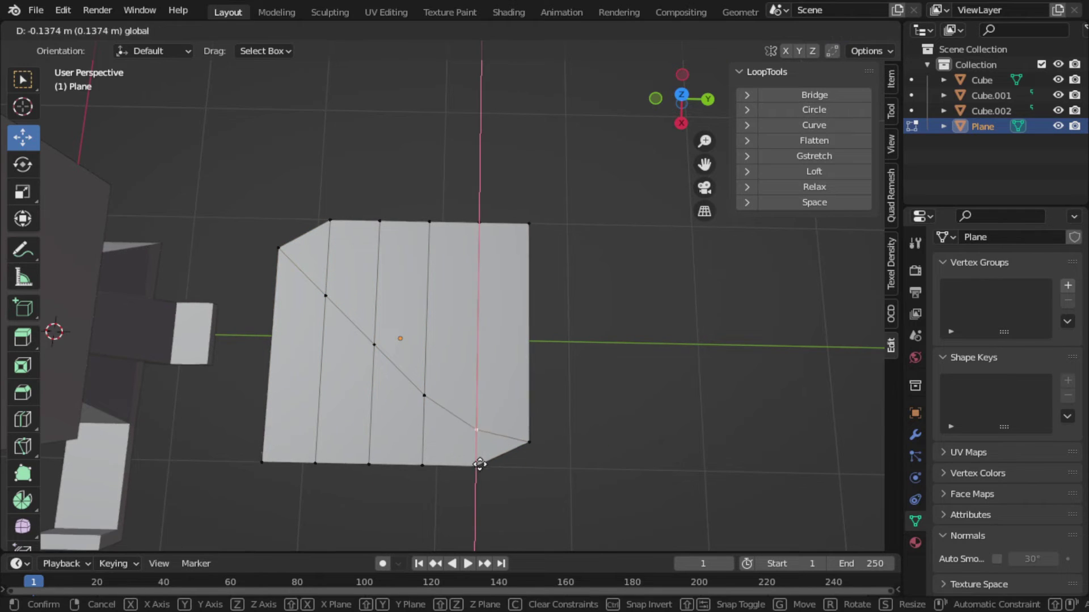
click(479, 457)
- Slide the bottom-left and top-left corners inward and pull the lower-right vertex into a point
key(g)
key(x)
click(349, 485)
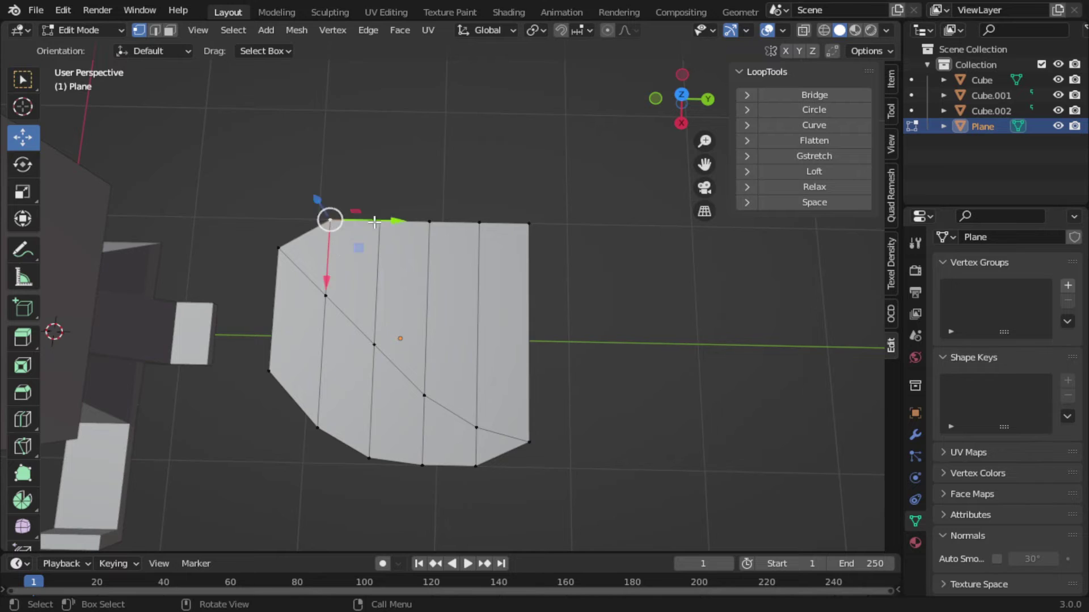
key(g)
key(y)
click(485, 390)
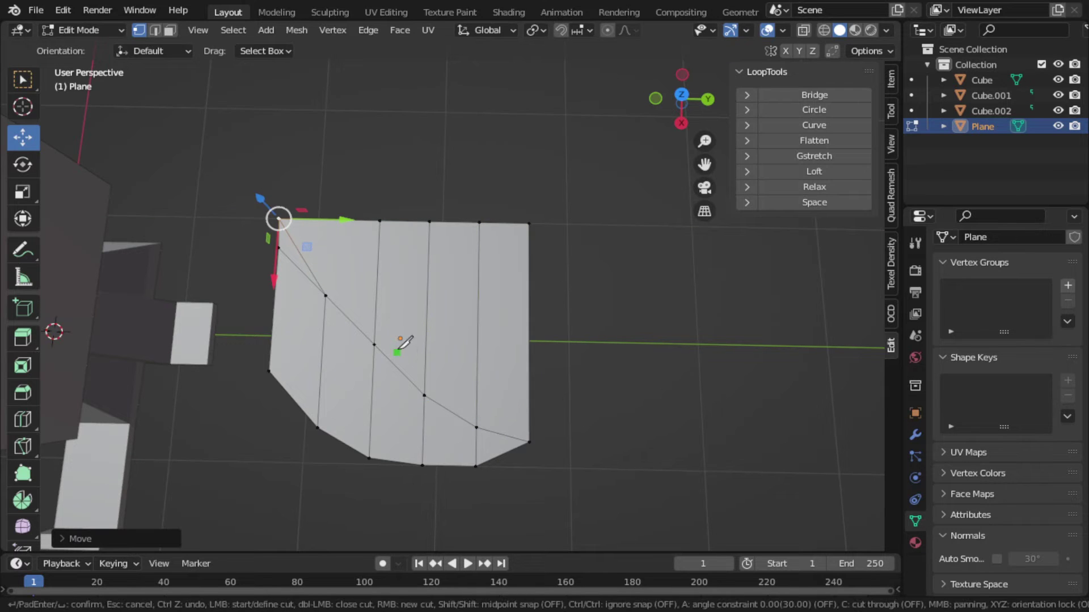
key(Return)
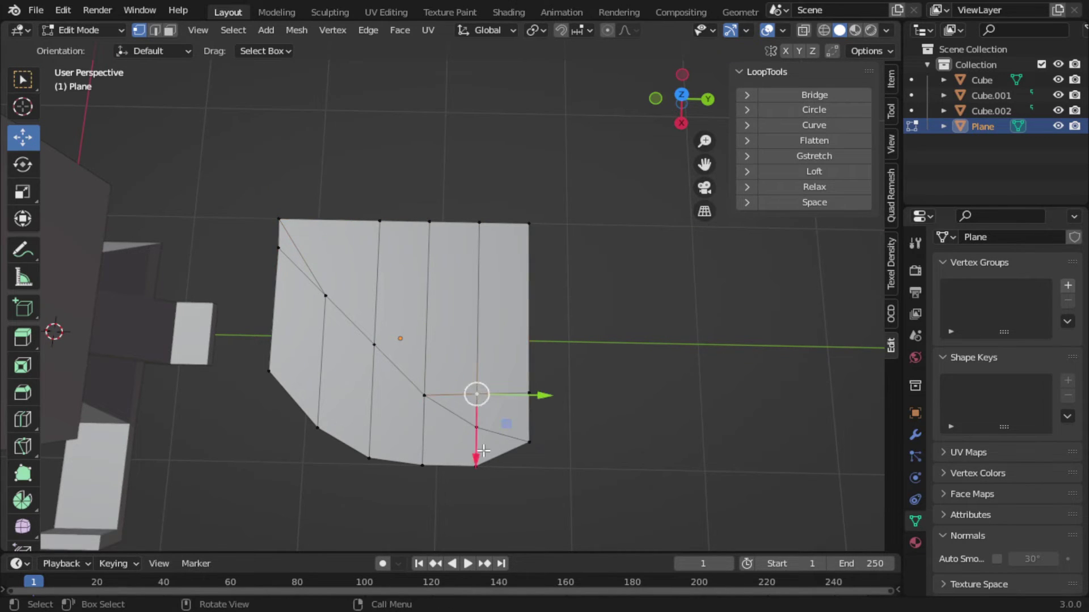
click(529, 394)
drag(524, 395, 498, 401)
- Delete the plane's lower-right face to open a notch, and slide the notch vertex along its edge
key(x)
click(478, 410)
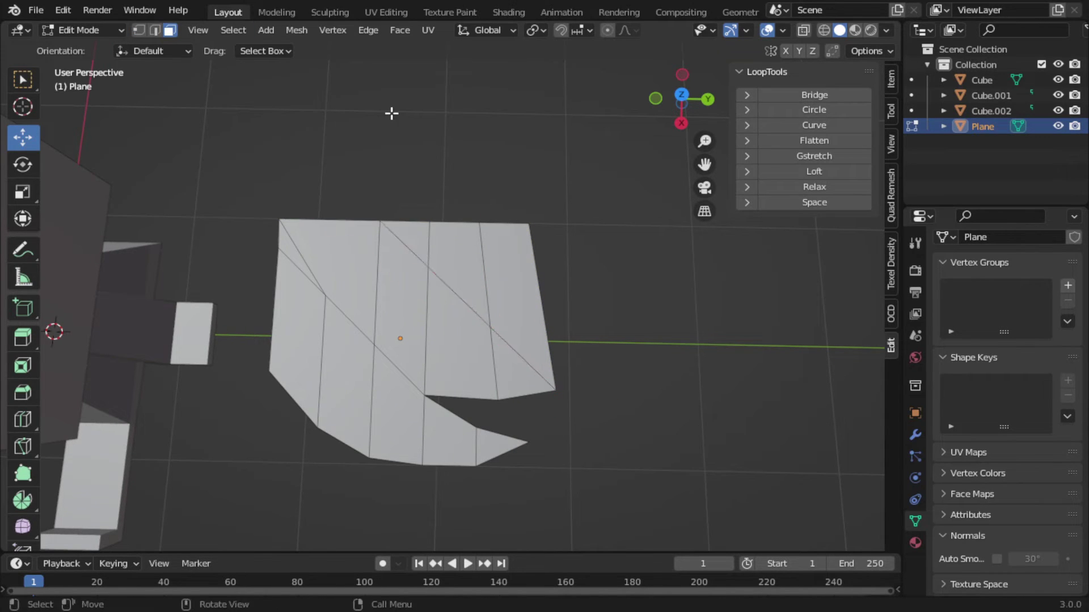
key(x)
click(431, 233)
click(427, 276)
key(g)
key(x)
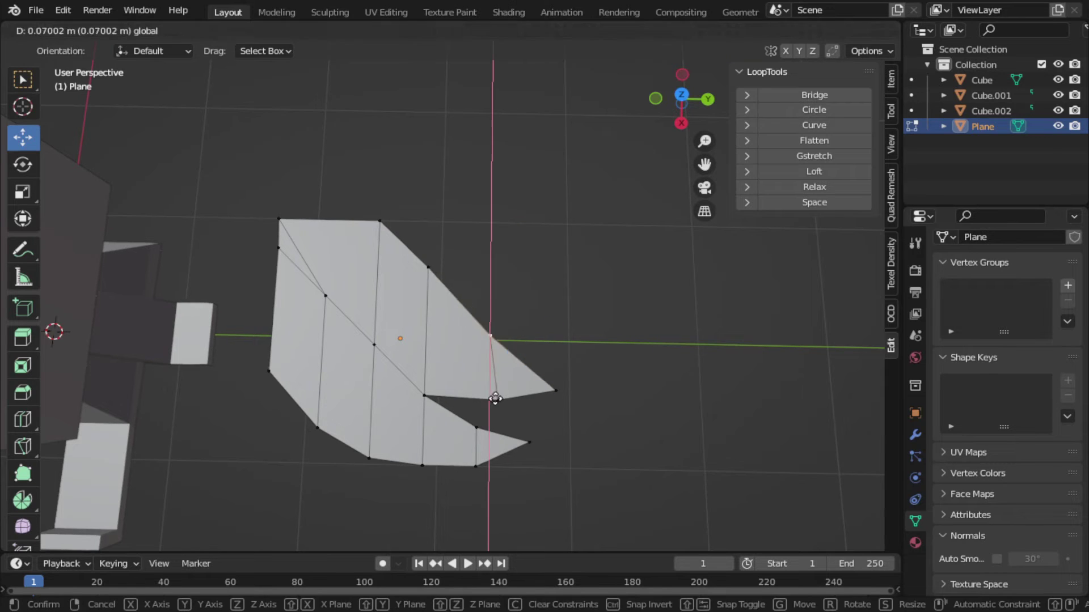
click(429, 364)
- Reposition the top-left corner vertex and pull the upper spike's tip outward
click(379, 221)
key(g)
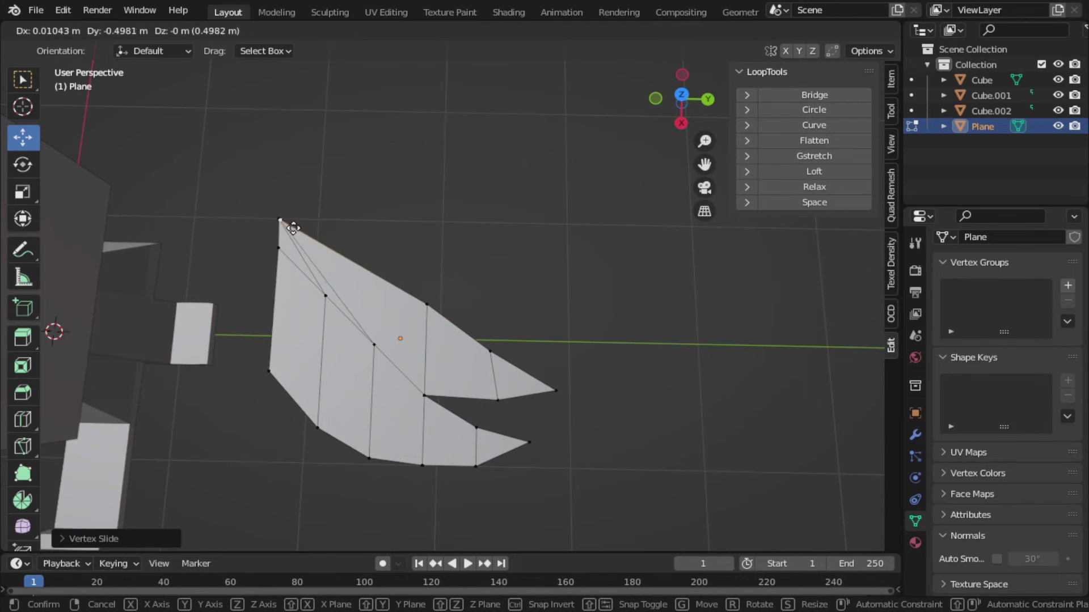
click(293, 227)
drag(513, 241, 420, 384)
click(558, 397)
key(g)
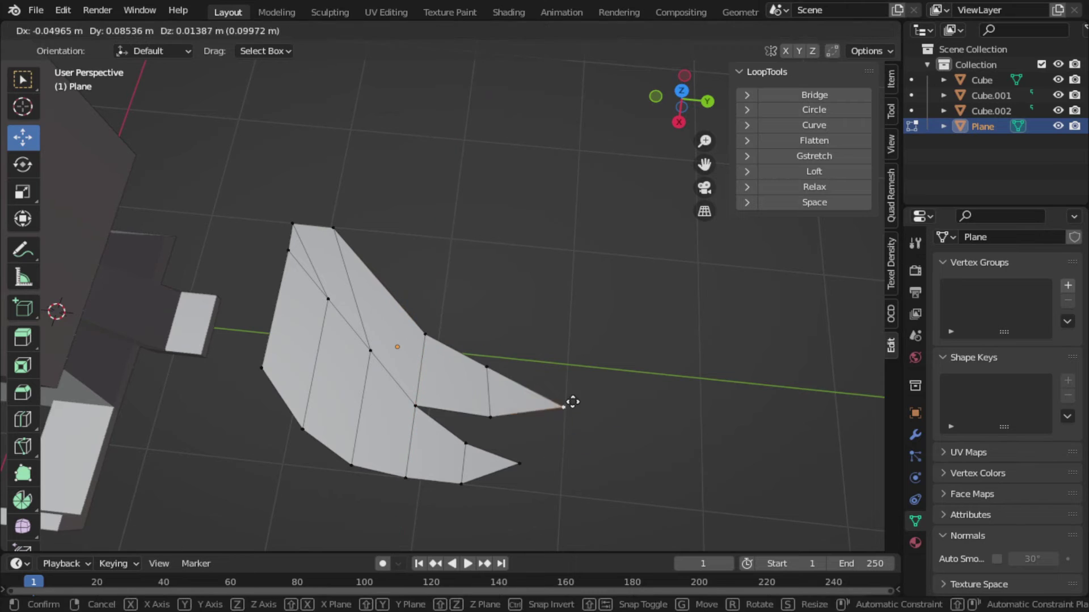
drag(567, 397, 531, 189)
key(KP_7)
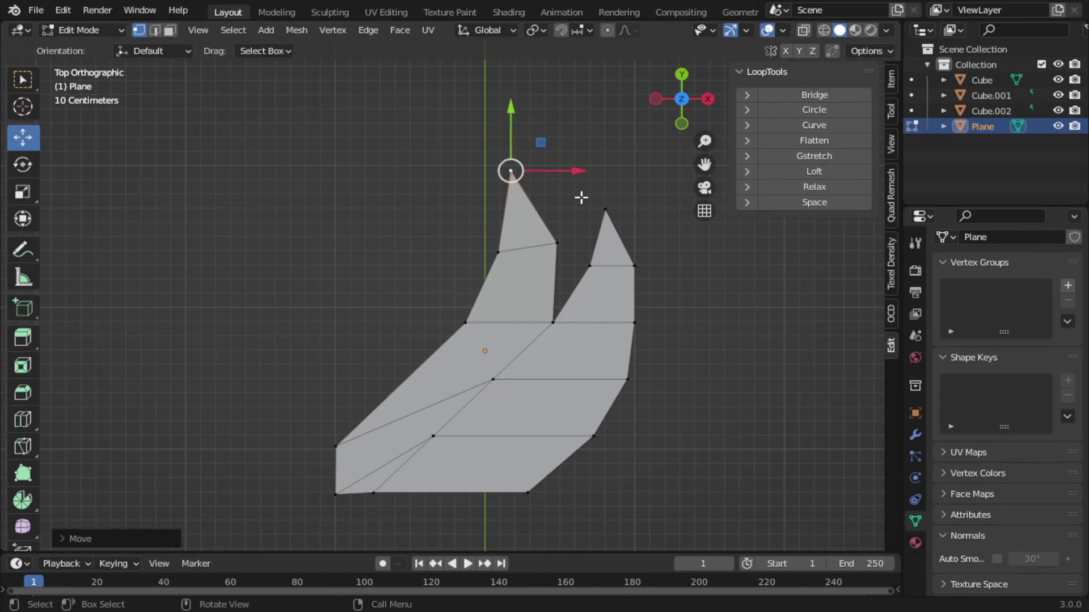
click(556, 244)
- Slide the left-edge vertex onto the bottom corner and merge the overlapping vertices
key(g)
click(337, 446)
key(g)
key(g)
click(335, 495)
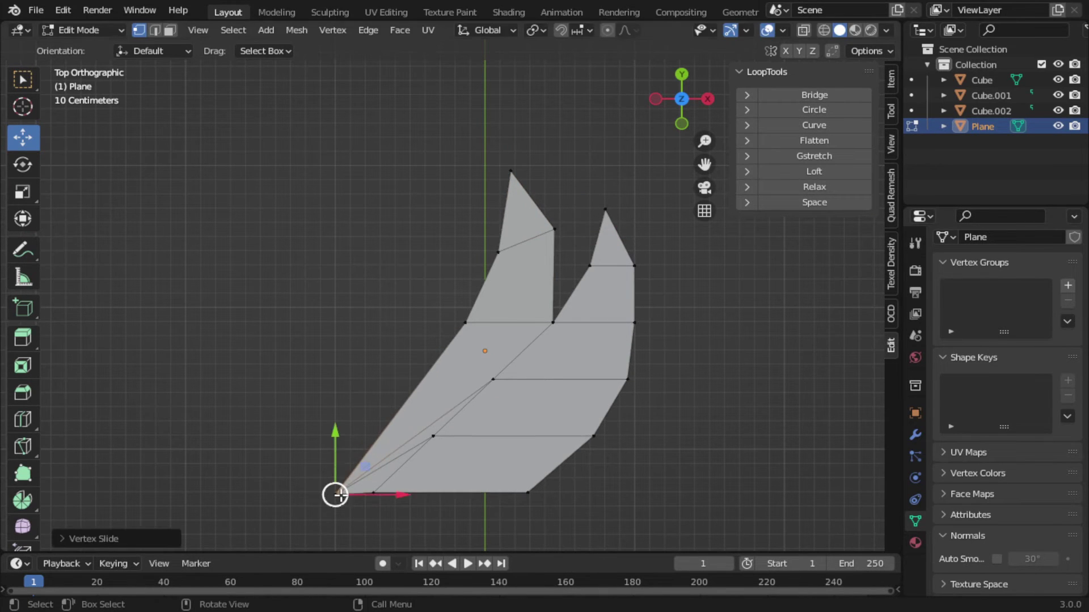
key(m)
click(342, 486)
- Cut across the strand and dissolve the stray edges
drag(342, 485, 662, 131)
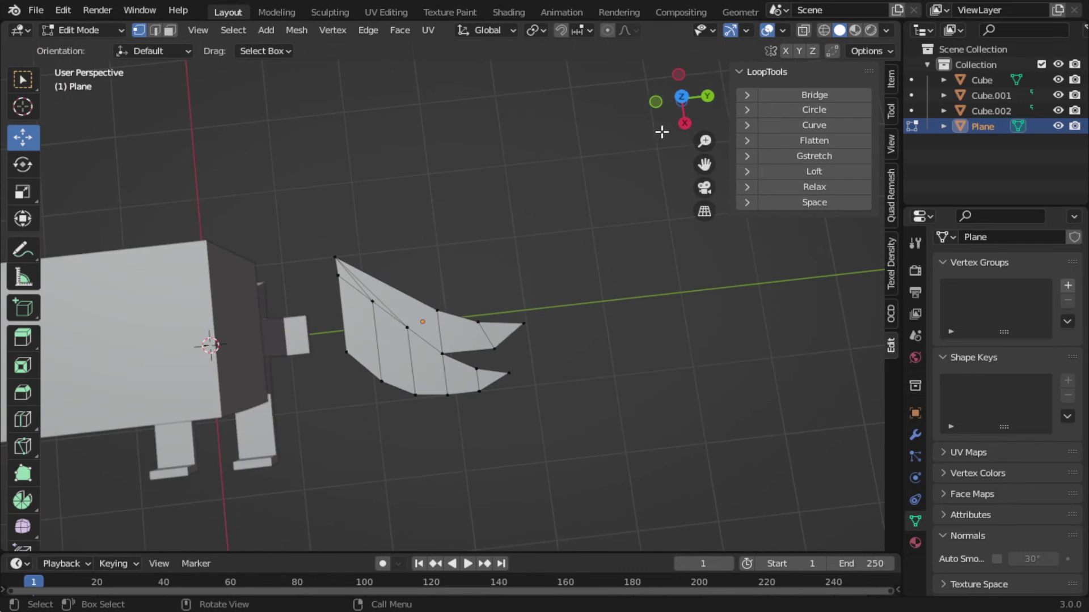
key(KP_7)
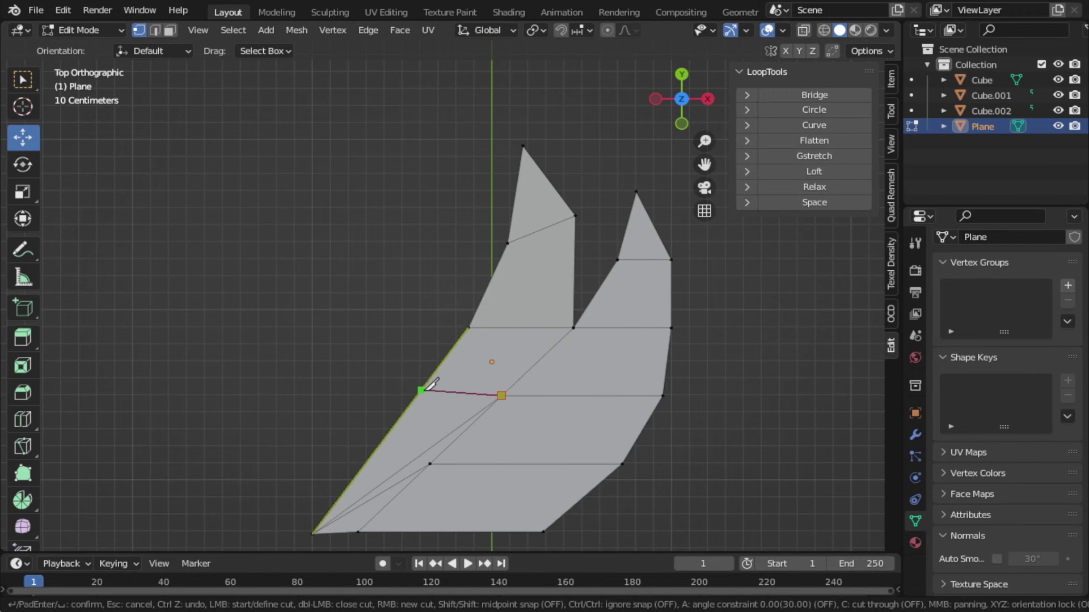
key(Return)
key(x)
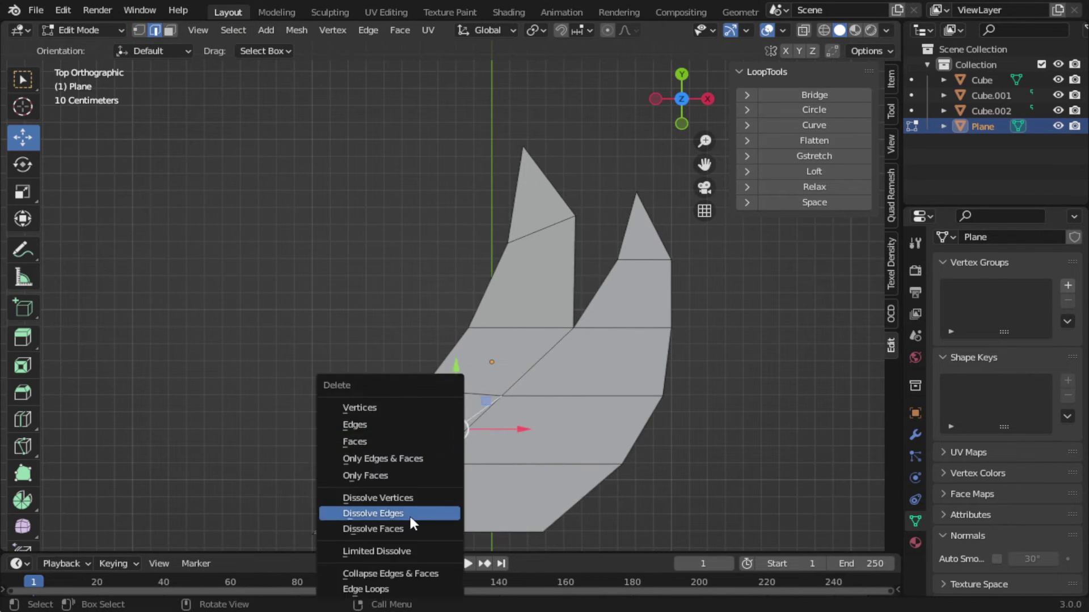
click(394, 482)
- Adjust the top-edge vertices to refine the two-pointed strand shape
drag(393, 482, 228, 91)
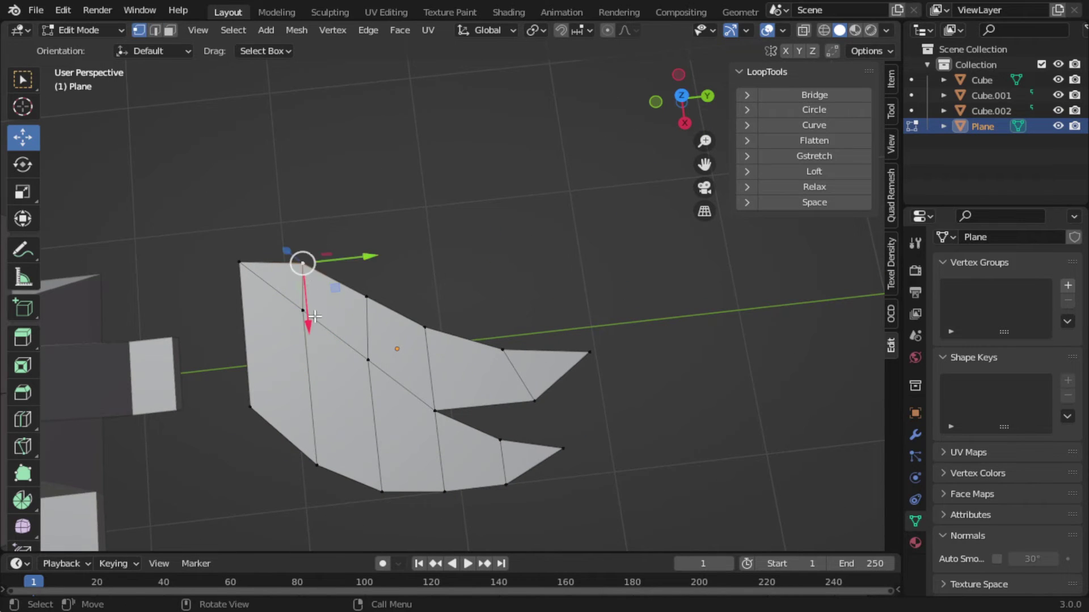
drag(315, 317, 248, 257)
drag(425, 328, 432, 379)
key(x)
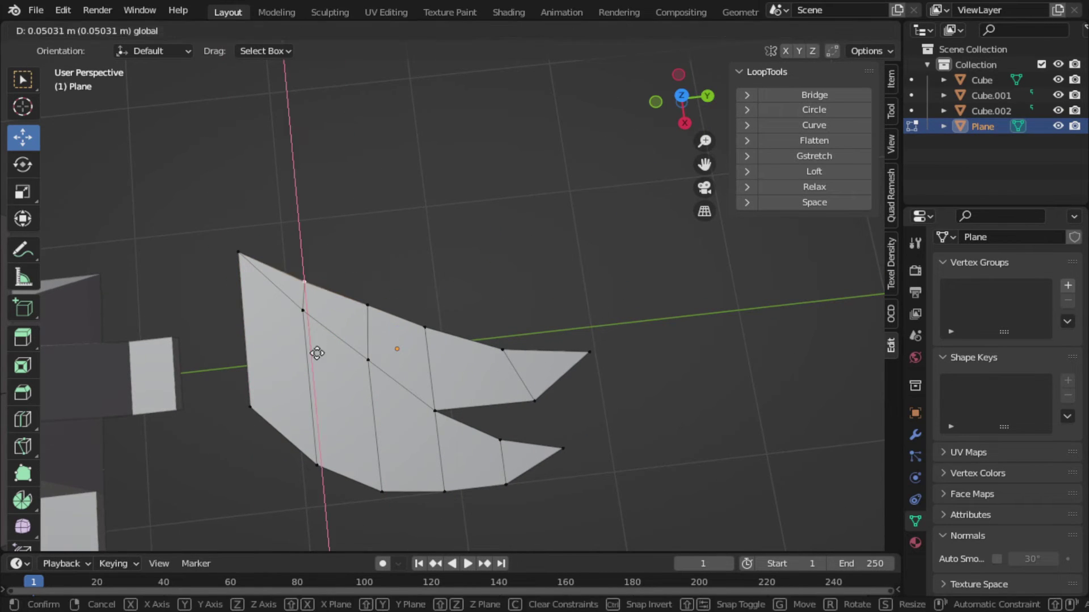
click(432, 379)
scroll(down, 3)
drag(525, 240, 436, 352)
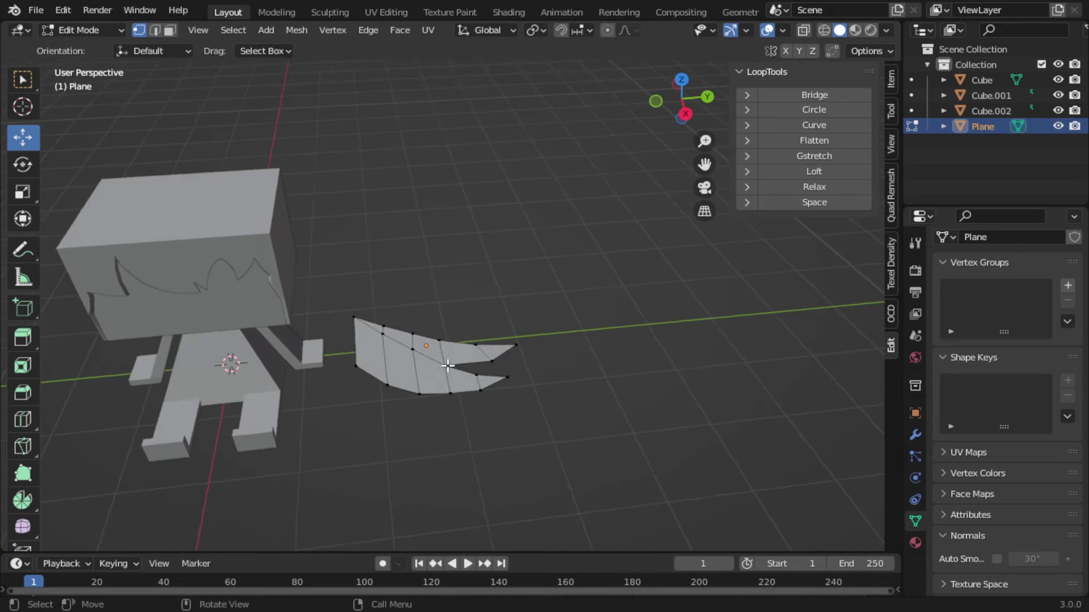
- Select the whole strand and extrude it to give it thickness
key(l)
key(KP_3)
key(e)
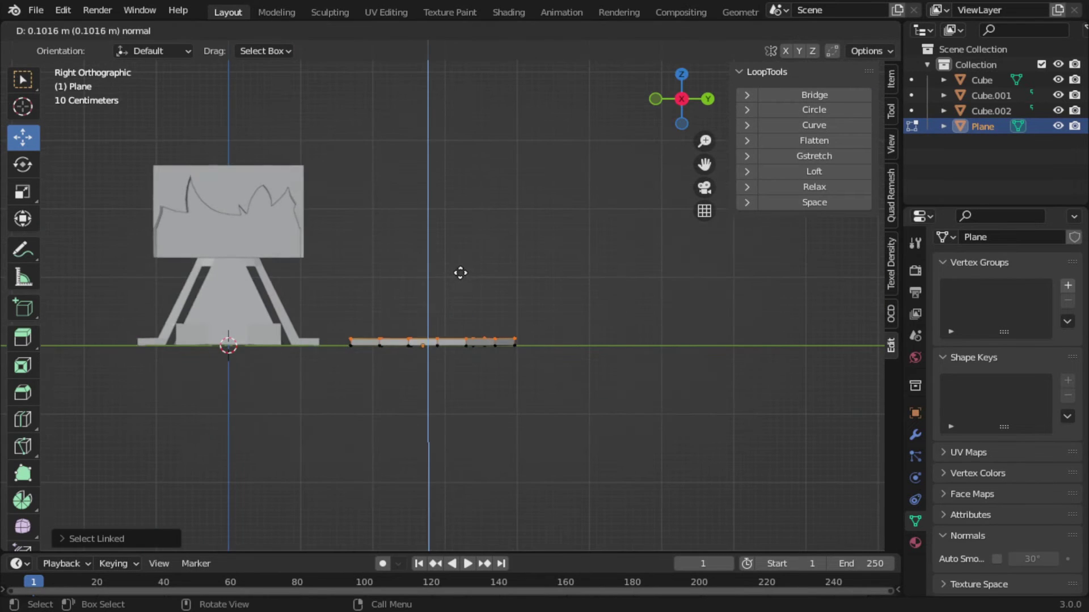
drag(468, 271, 474, 365)
- Scale the strand slightly down, raise it, and tilt it around the Z axis
key(s)
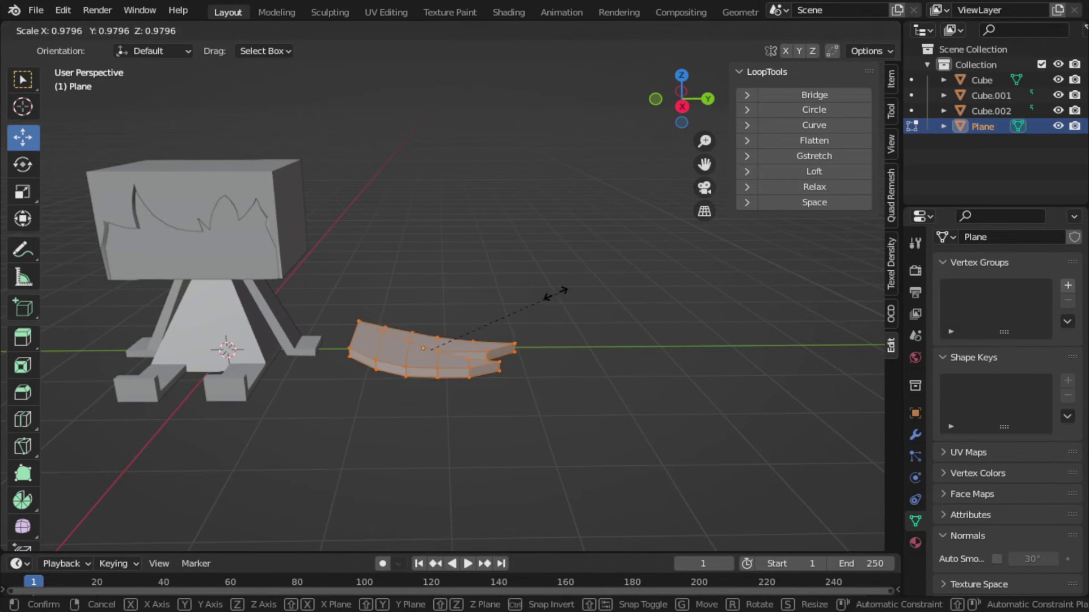
click(560, 292)
key(g)
click(496, 224)
click(682, 106)
key(r)
key(z)
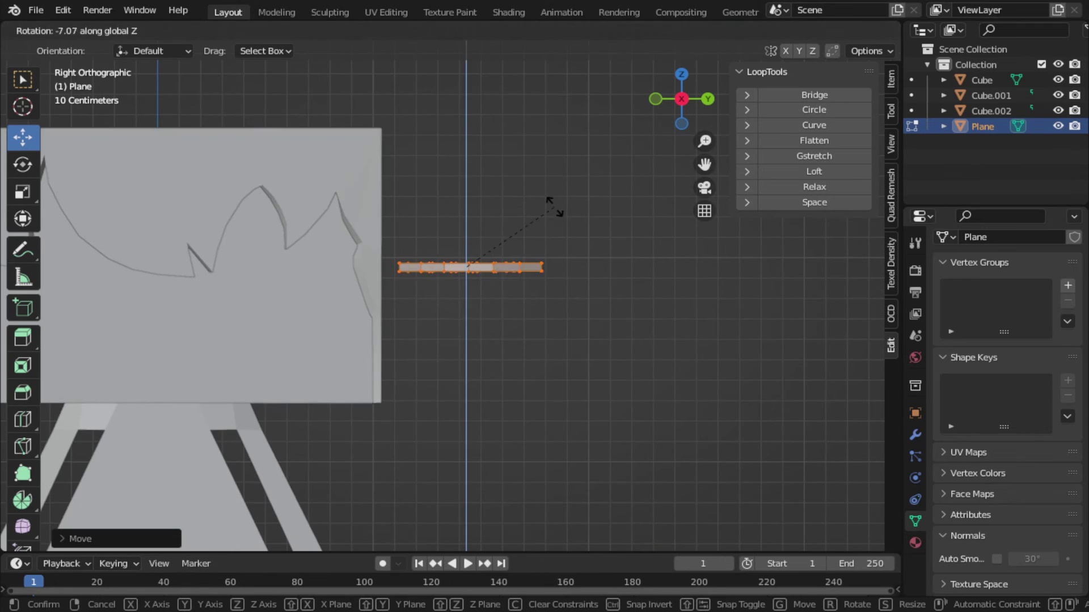
right_click(498, 109)
- Move the strand along Y until it sits against the side of the head
drag(498, 108, 333, 285)
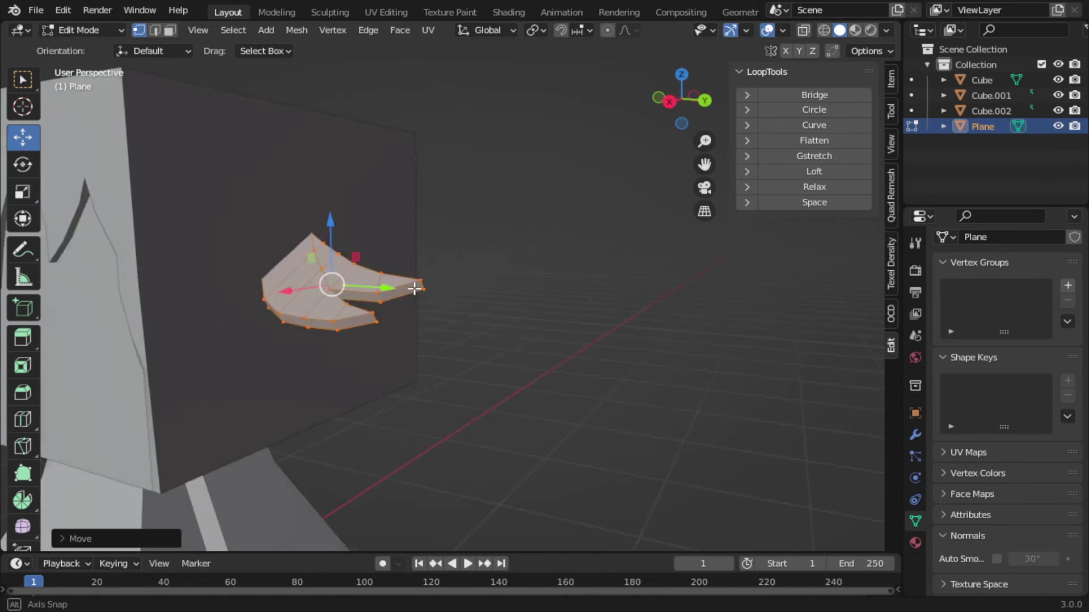
key(g)
click(321, 390)
drag(322, 390, 465, 377)
key(g)
key(y)
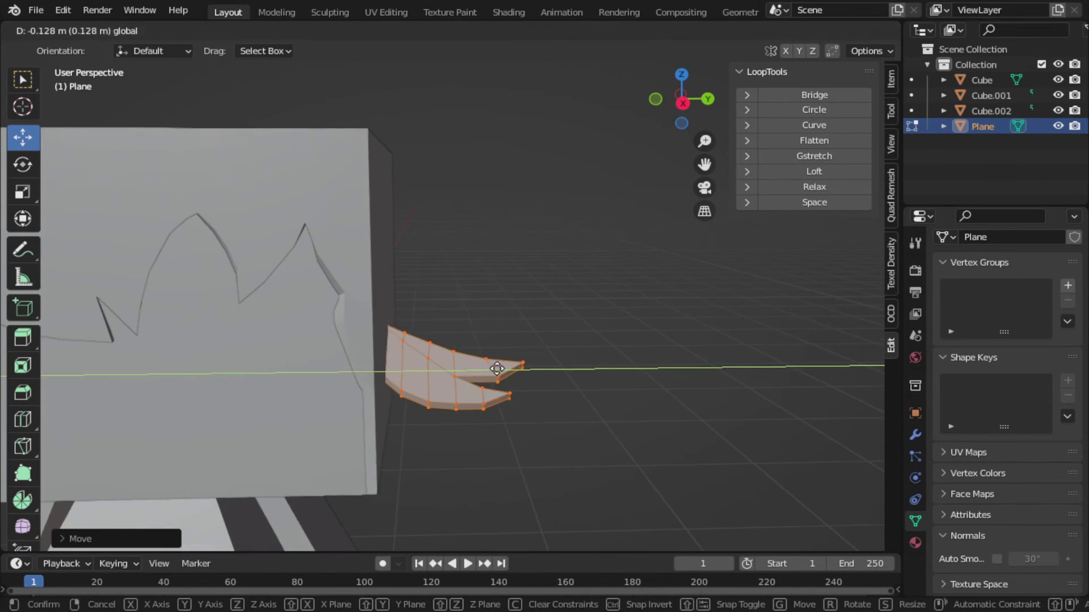
click(506, 369)
scroll(down, 3)
- Back in Object Mode, set the strand's origin to its geometry
key(Tab)
drag(582, 380, 443, 332)
right_click(444, 332)
click(516, 227)
drag(516, 227, 521, 349)
- Duplicate the strand and move the copy below the original in side view
key(shift+d)
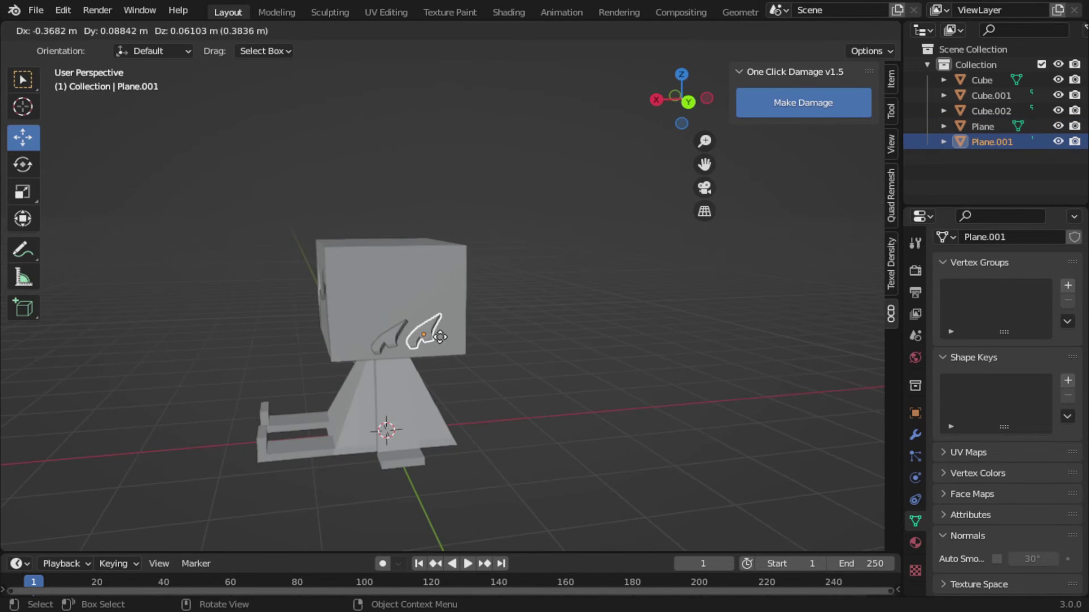
click(563, 371)
click(669, 104)
scroll(up, 3)
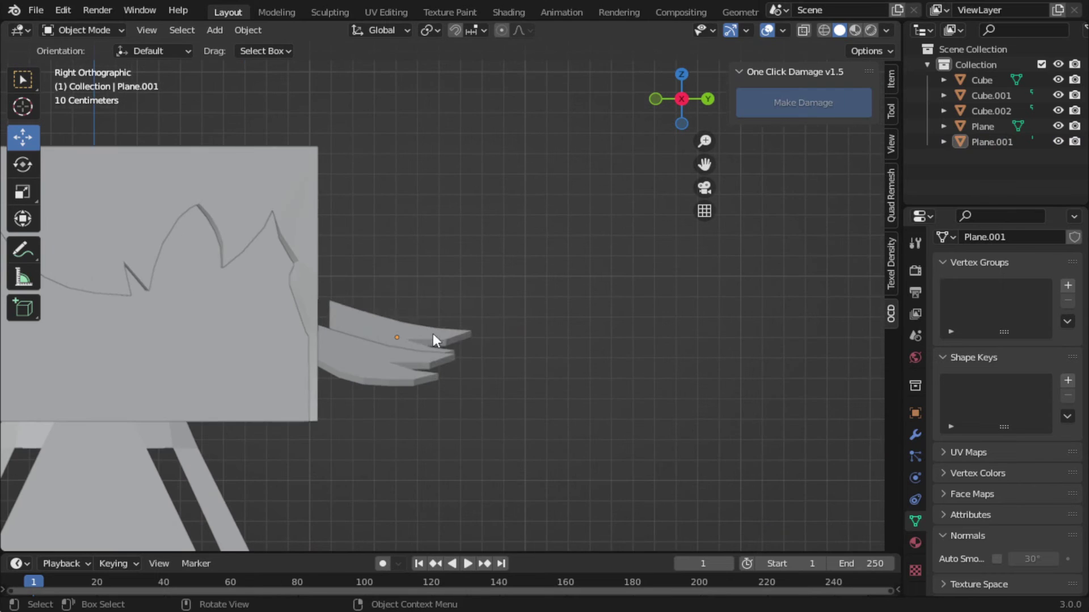
drag(433, 333, 396, 307)
scroll(down, 3)
drag(583, 274, 355, 297)
- Tilt the copied strand and tuck it into place beneath the original
key(r)
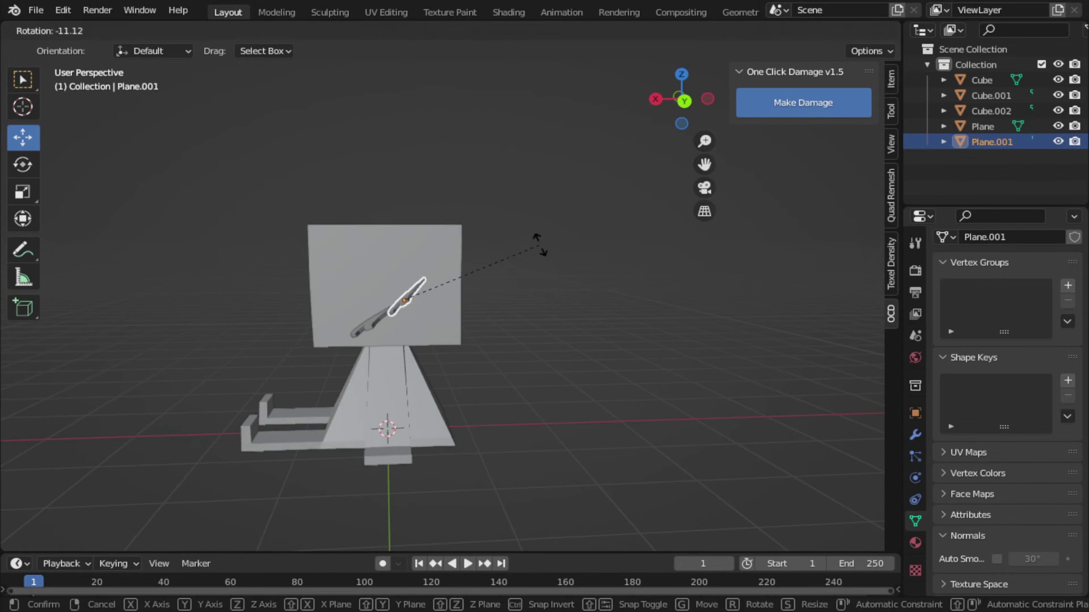
click(397, 317)
key(g)
click(431, 323)
drag(431, 323, 595, 329)
click(678, 101)
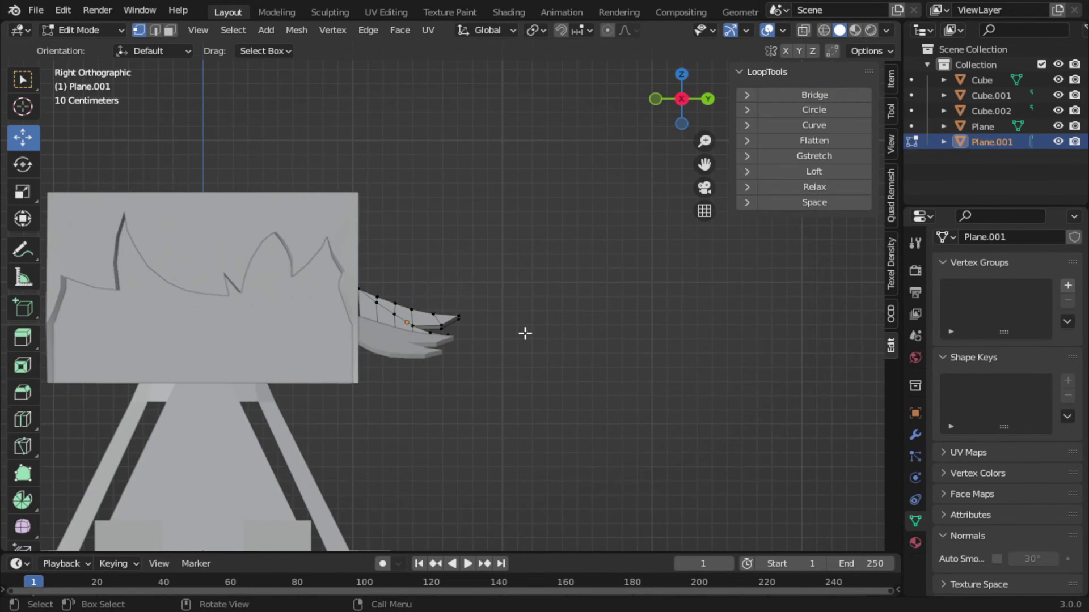
scroll(down, 3)
drag(593, 371, 621, 407)
- Enlarge the original strand, flatten it along Y, and show its Modifier properties
click(459, 326)
scroll(up, 3)
scroll(up, 3)
key(s)
click(539, 380)
key(s)
key(y)
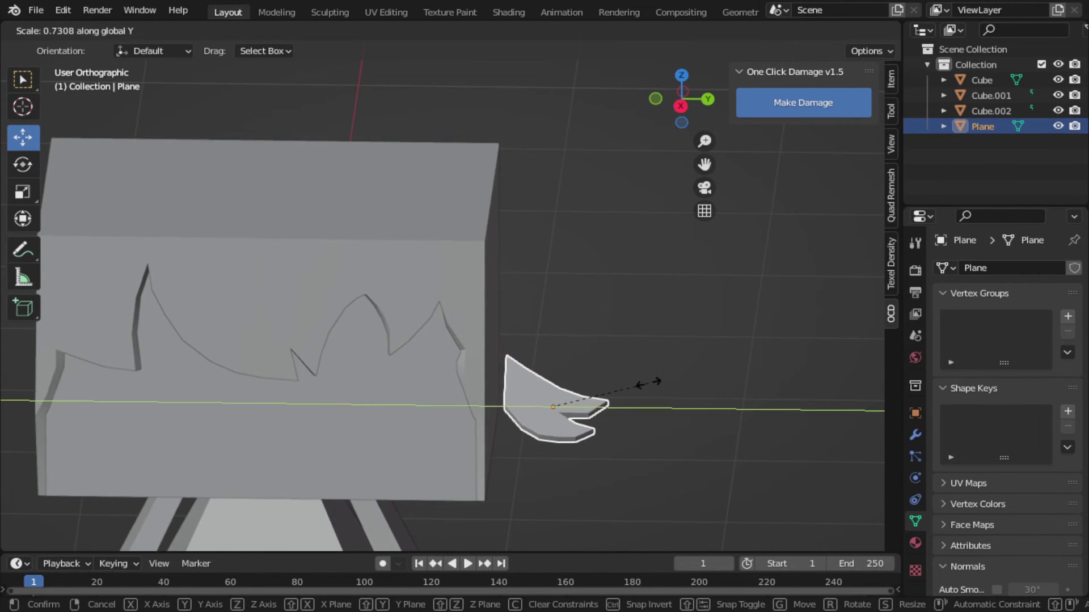
click(652, 397)
click(491, 331)
click(916, 434)
- Add a Mirror modifier across Y, mirrored around the Cube head
click(964, 302)
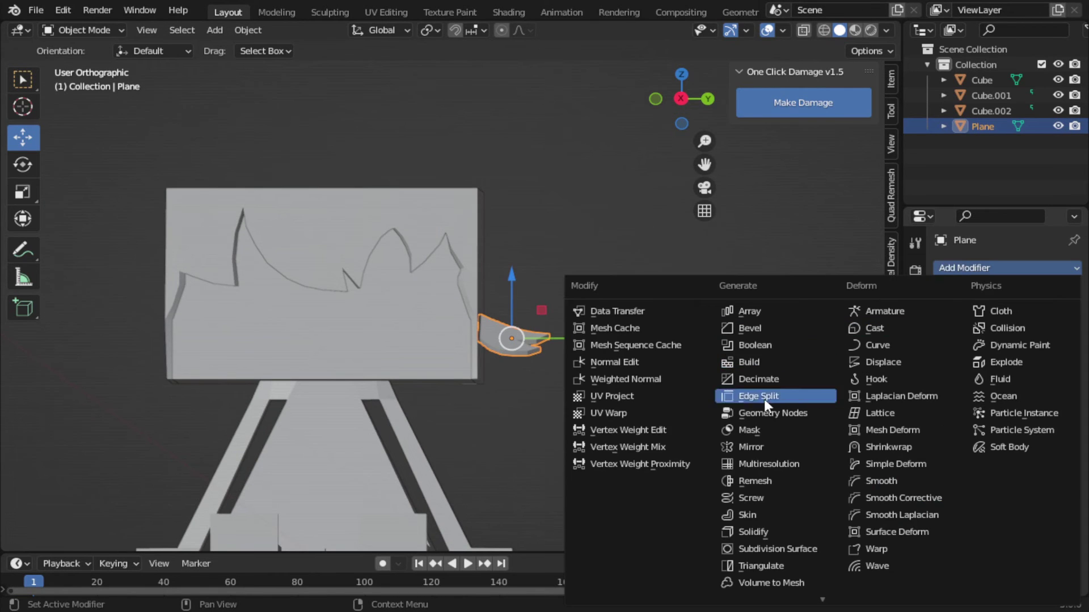
click(737, 446)
click(217, 285)
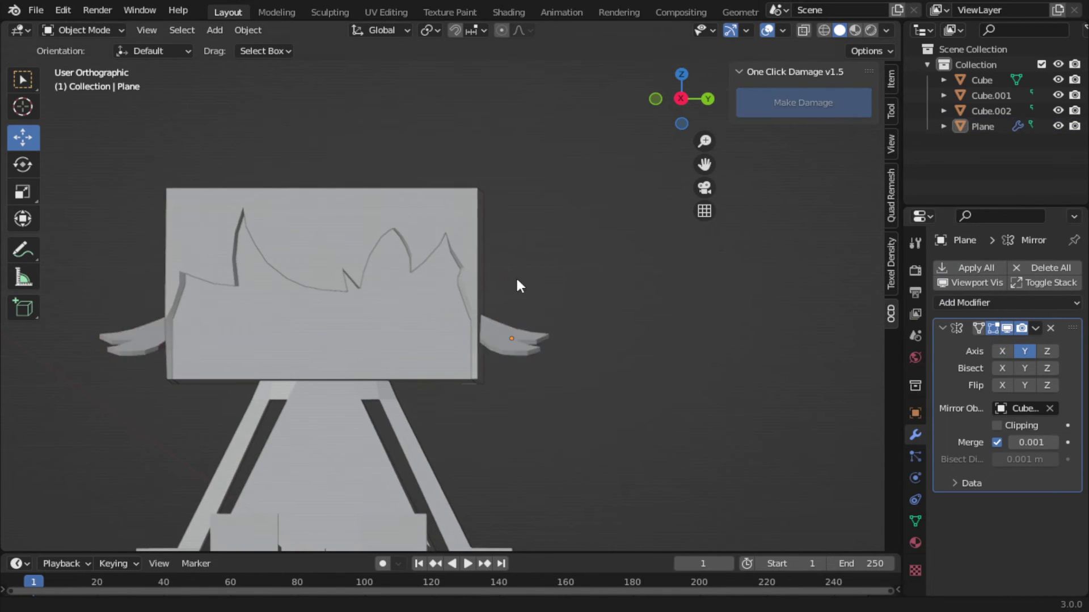
drag(516, 277, 596, 193)
drag(595, 303, 715, 274)
- Duplicate the spiky strand piece and place the copy on the head's other side
click(632, 235)
key(shift+d)
click(641, 229)
drag(641, 229, 552, 93)
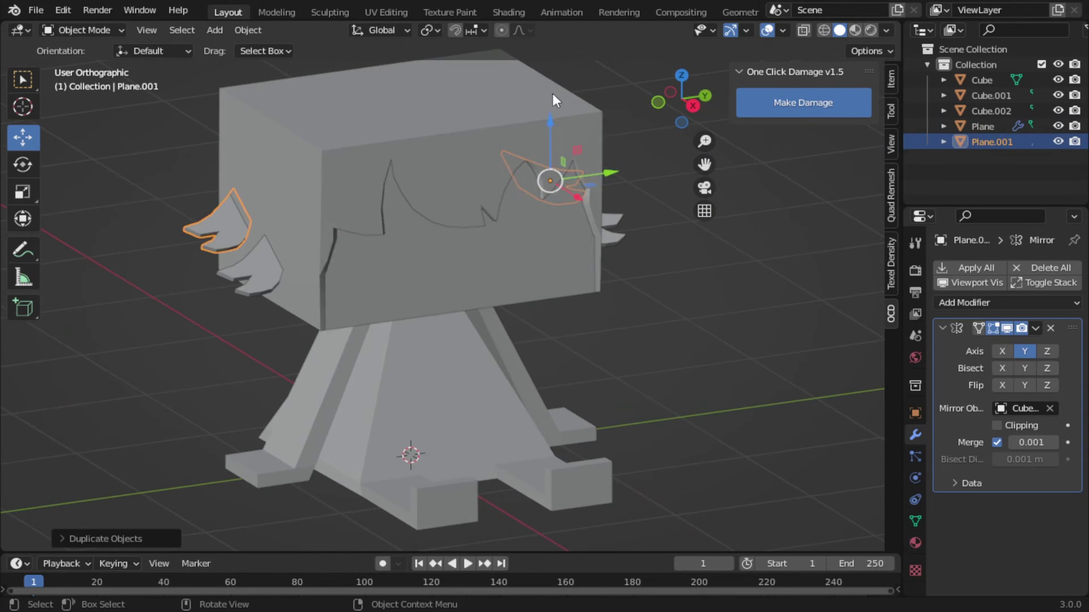
drag(552, 93, 549, 148)
drag(549, 147, 636, 326)
click(695, 283)
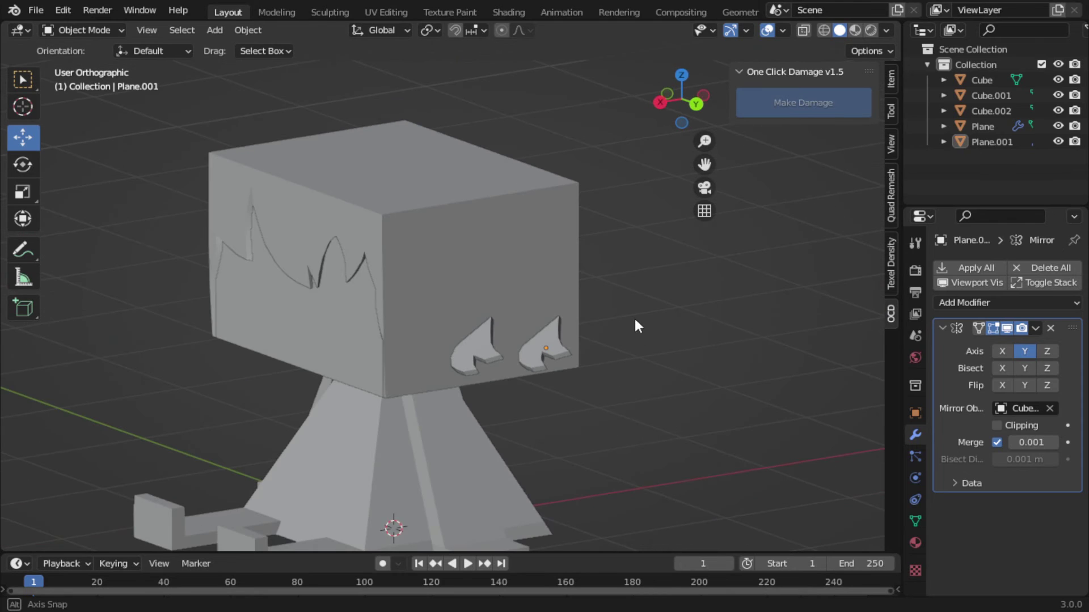
key(ctrl+x)
drag(567, 306, 434, 301)
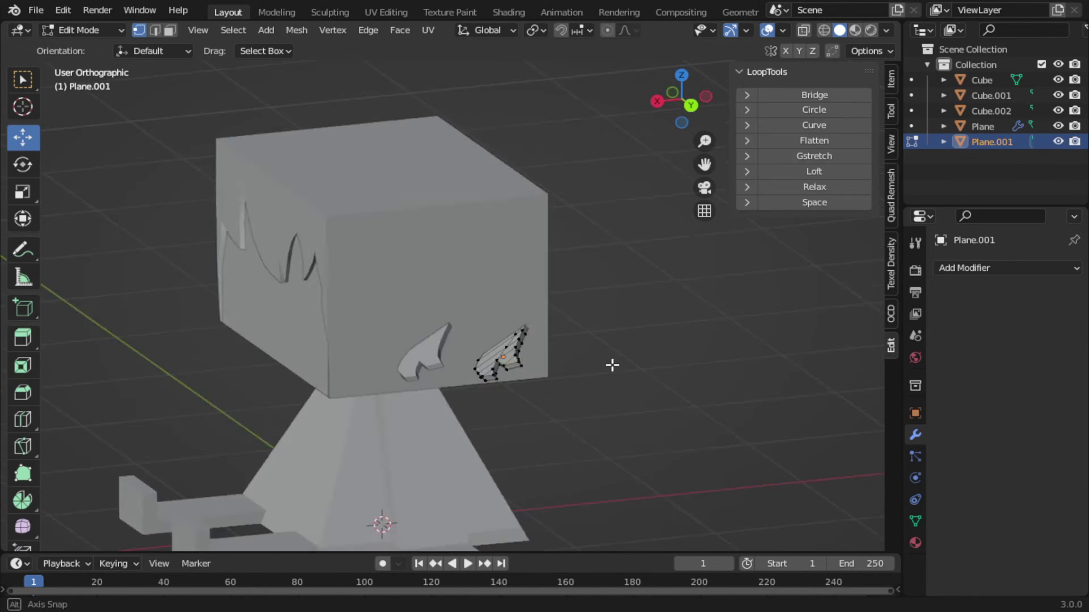
- Separate a strand part into its own object, then position and rotate it
key(Tab)
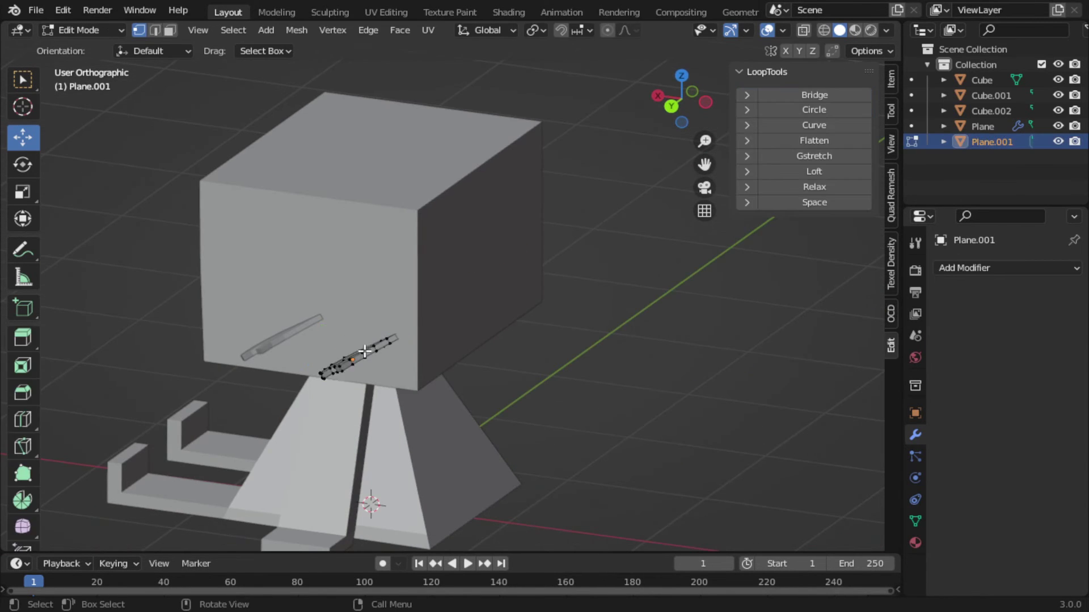
key(Tab)
click(364, 351)
drag(363, 352, 535, 369)
click(504, 378)
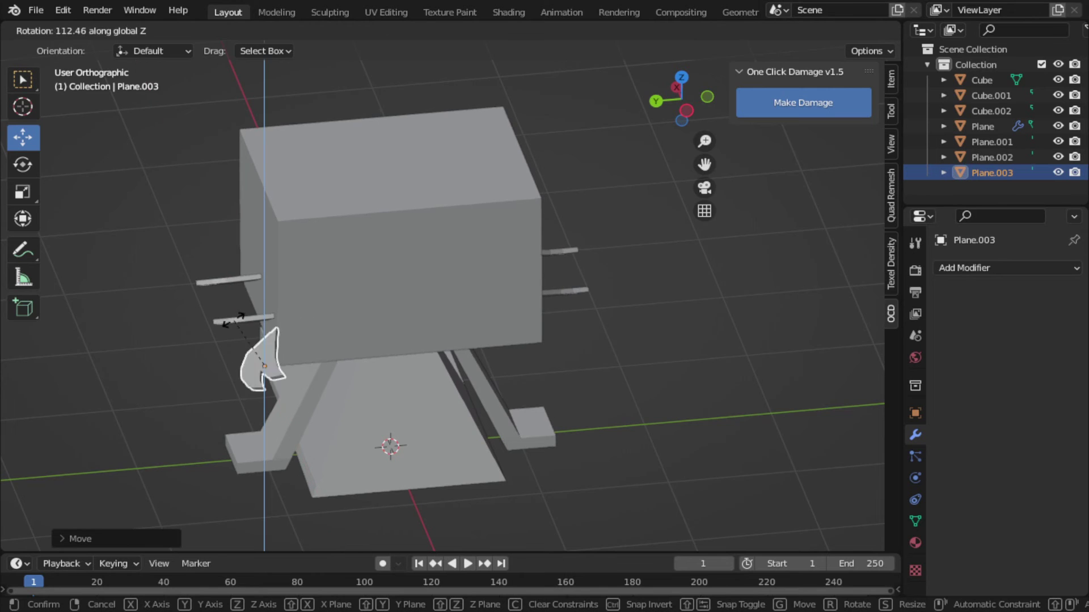
click(232, 320)
drag(233, 321, 510, 350)
- Delete the extra strand copy and select the mirrored side strands
key(Delete)
drag(437, 359, 353, 333)
click(662, 310)
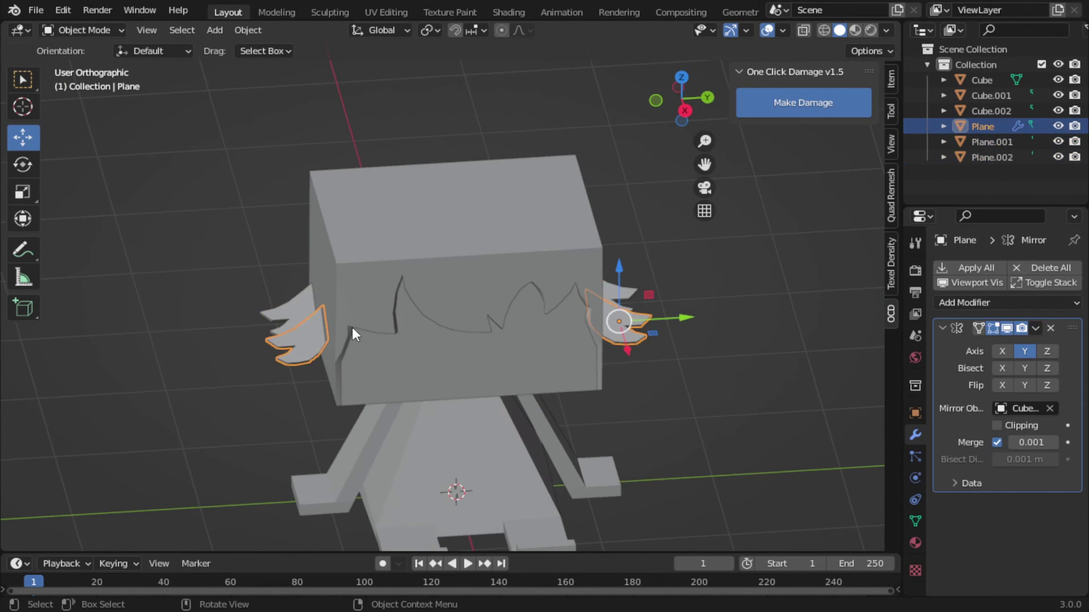
- Apply the Mirror modifier and join the side strands into the hair block Cube.002
click(999, 346)
click(286, 309)
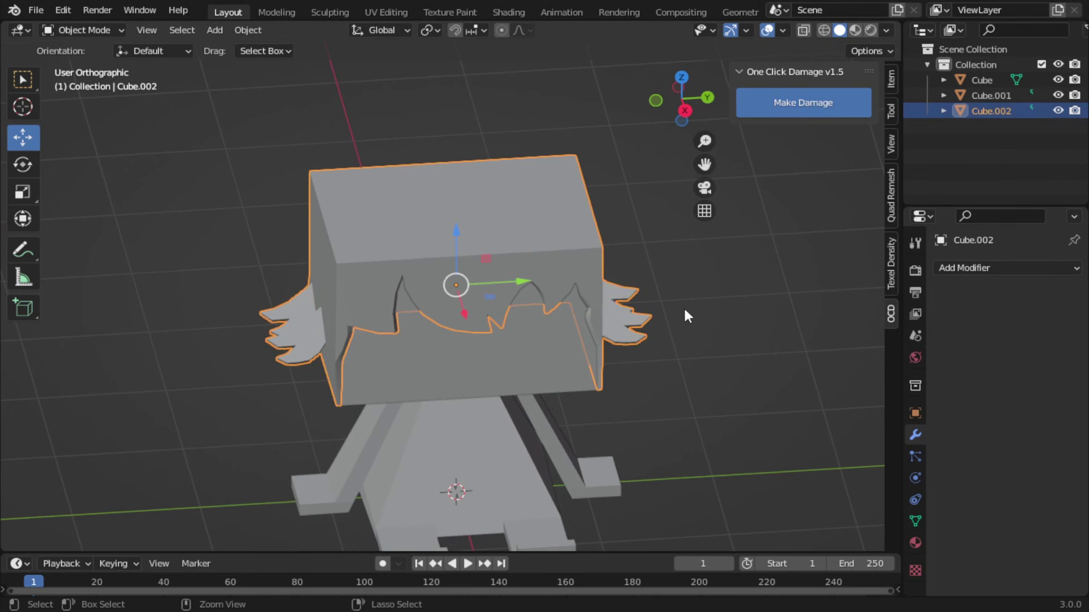
click(686, 315)
- Frame the robot from the front and bring up the Add object menu
scroll(down, 3)
drag(707, 364, 85, 312)
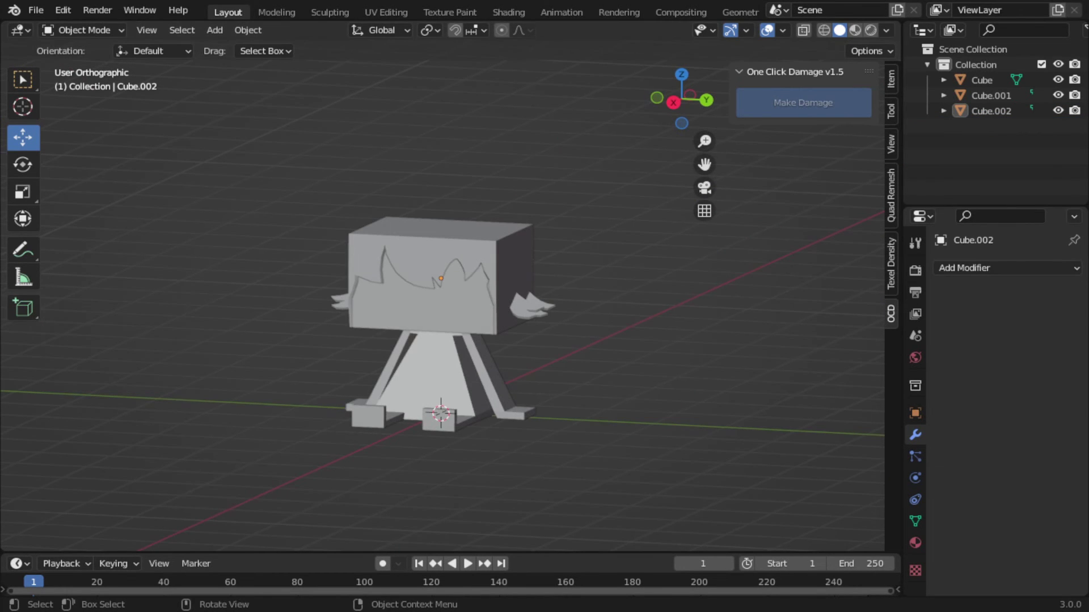
drag(639, 316, 600, 366)
key(shift+a)
- Add a new plane for the glasses frame and rotate it on the Y axis
click(679, 295)
key(r)
key(y)
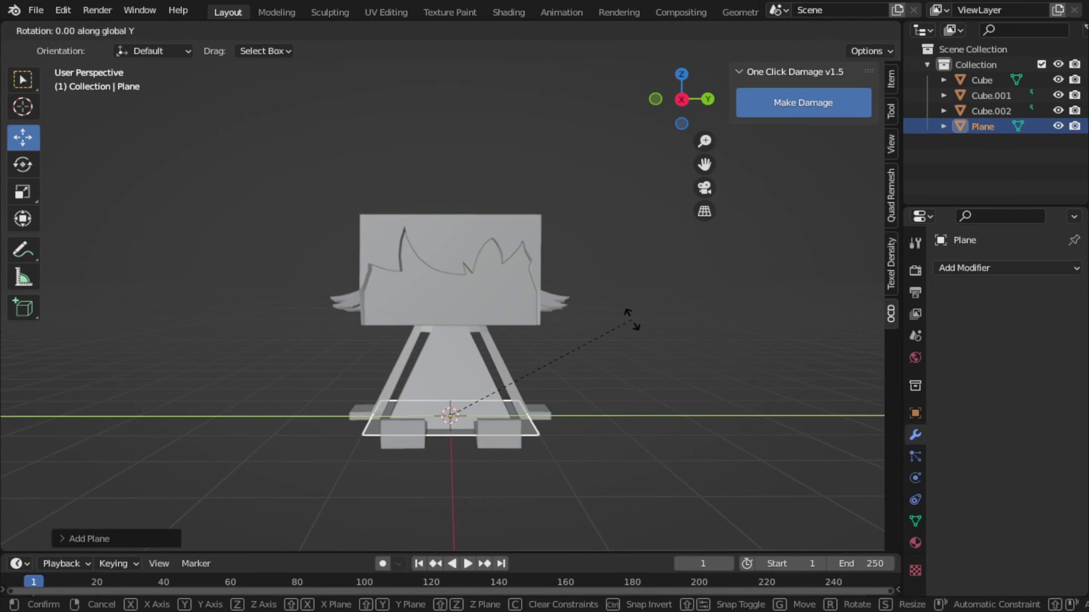
scroll(up, 3)
scroll(up, 3)
- Shape the hexagonal frame by moving its face and edges along Z, then select the linked frame
key(g)
key(z)
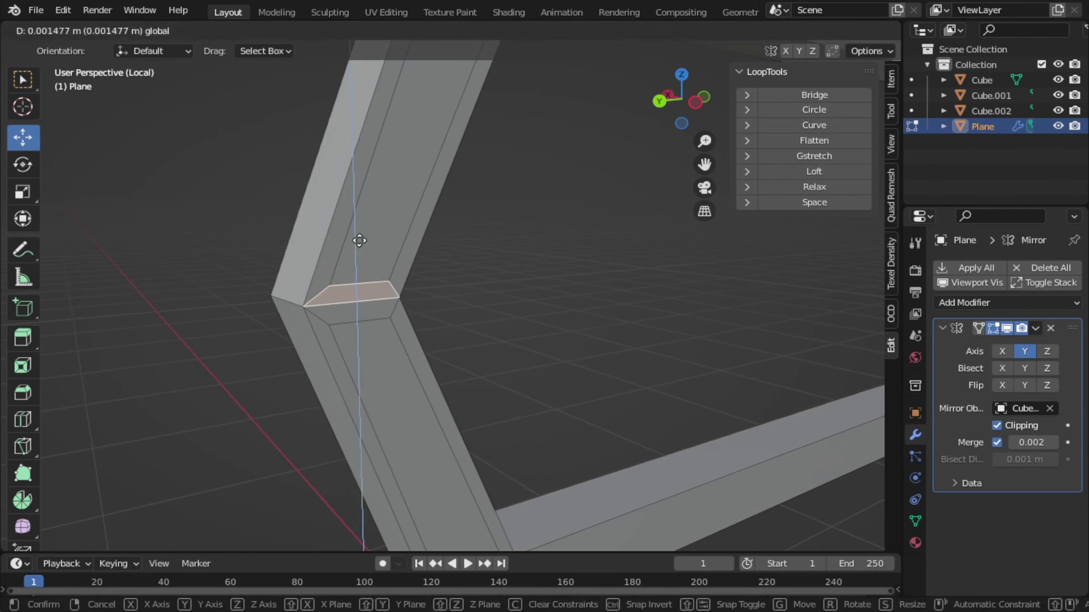
key(g)
key(z)
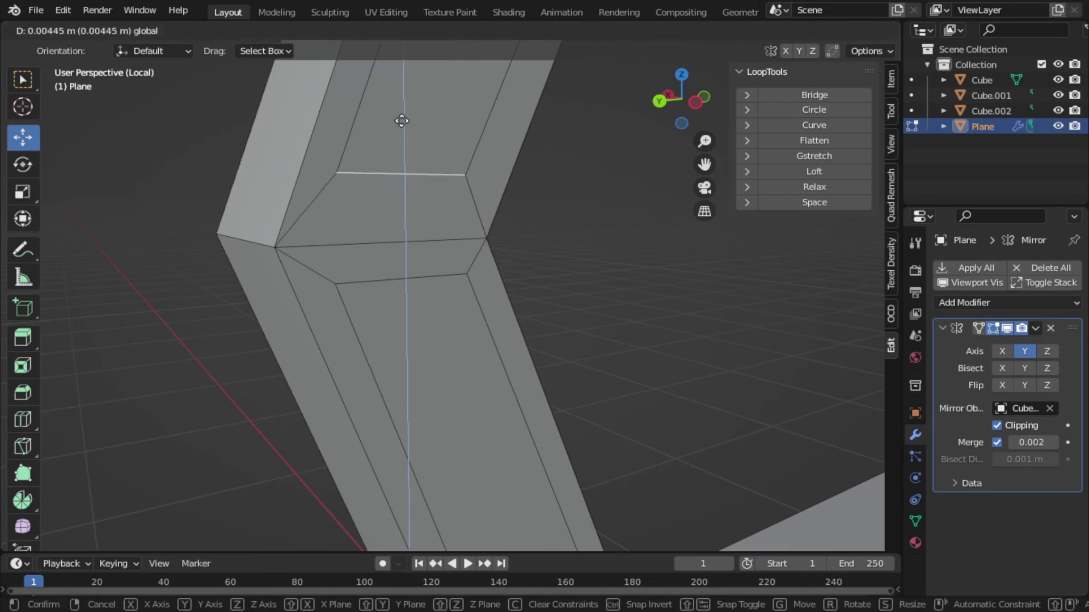
key(3)
click(370, 225)
scroll(down, 3)
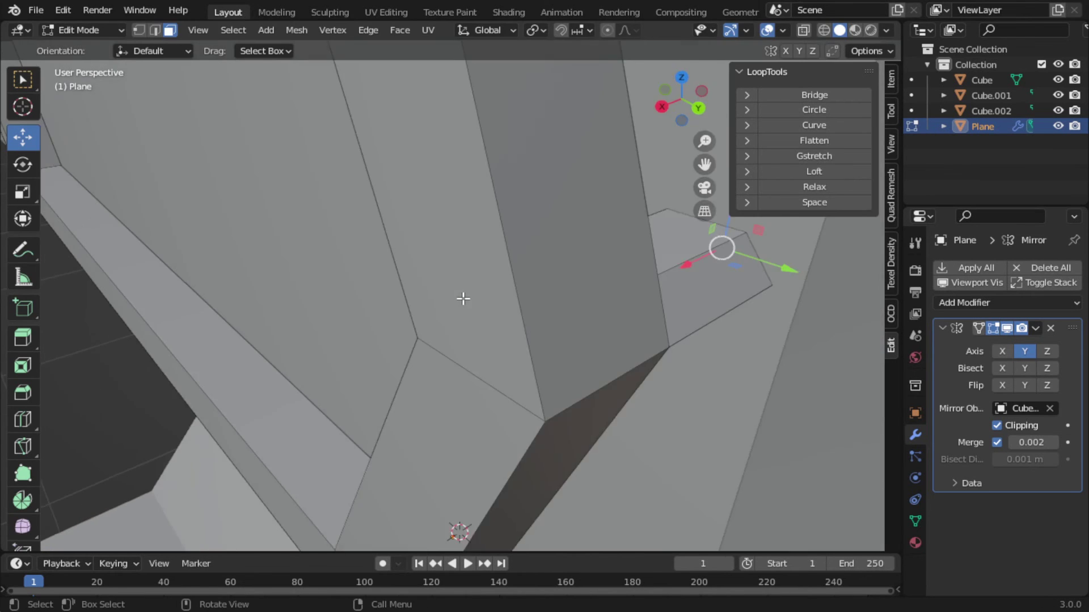
key(ctrl+l)
- Move the whole frame along Y until it sits on the robot's face
drag(462, 299, 347, 286)
key(g)
key(y)
click(265, 194)
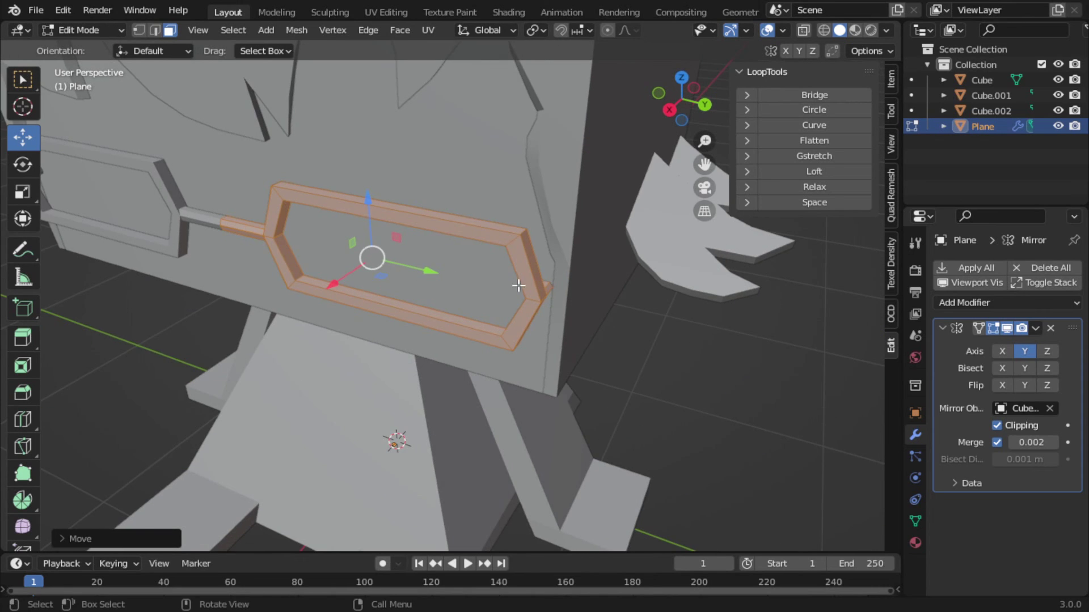
drag(518, 285, 418, 286)
key(g)
key(y)
click(524, 218)
scroll(down, 3)
- Apply the frame's Mirror modifier so both lenses become real geometry
key(Tab)
drag(494, 309, 576, 347)
key(Tab)
scroll(up, 3)
click(1035, 328)
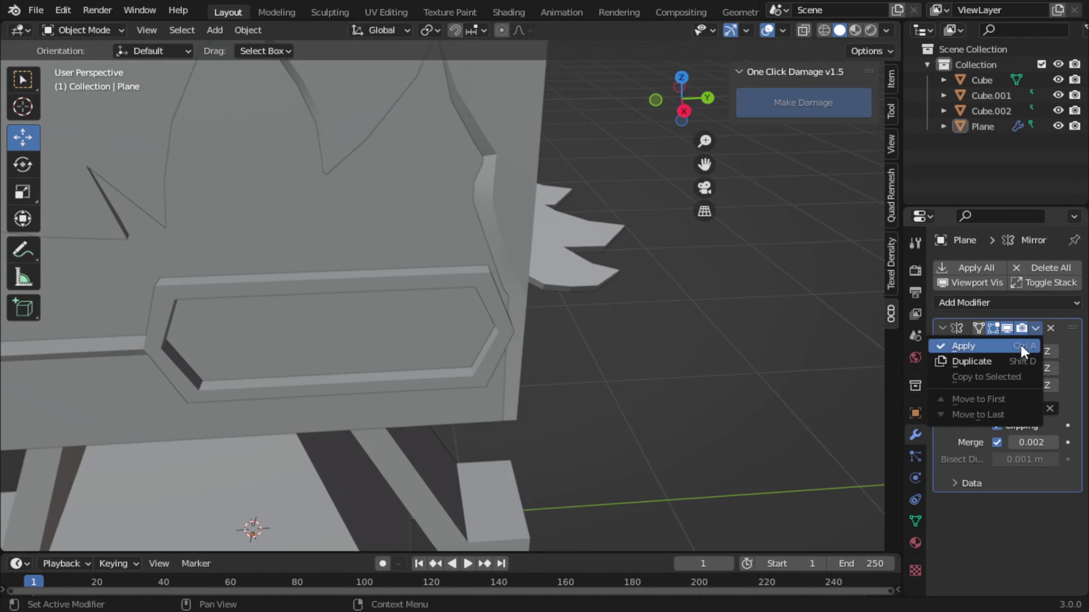
click(1023, 346)
- Delete the overlapping faces where the two lens frames meet at the bridge
drag(589, 236, 511, 283)
key(Tab)
click(168, 30)
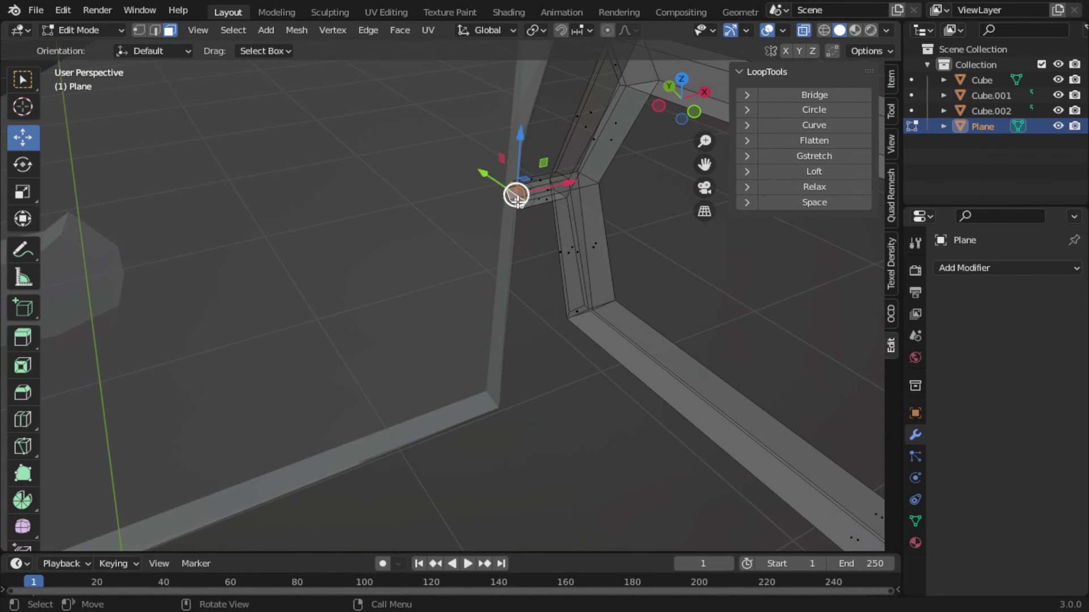
click(518, 193)
drag(522, 189, 721, 313)
key(g)
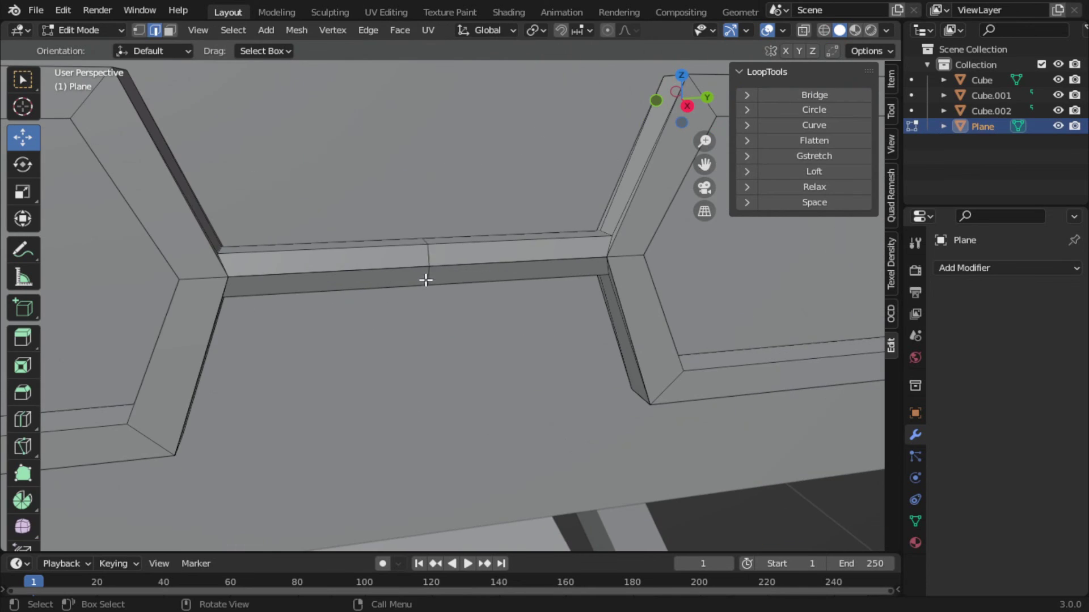
key(alt+a)
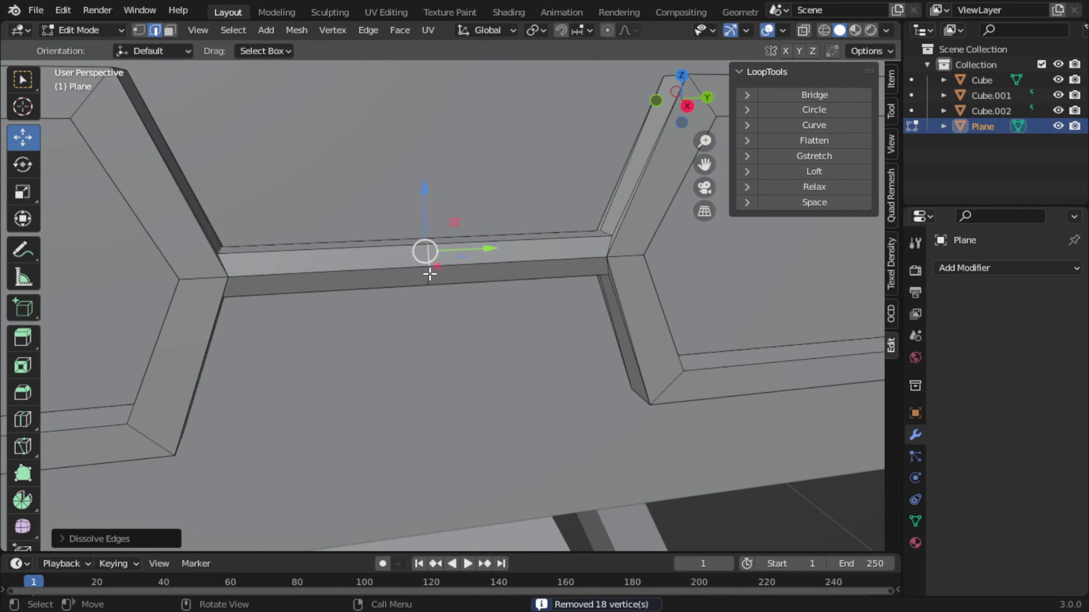
drag(443, 278, 449, 328)
click(449, 327)
click(155, 30)
key(x)
click(428, 228)
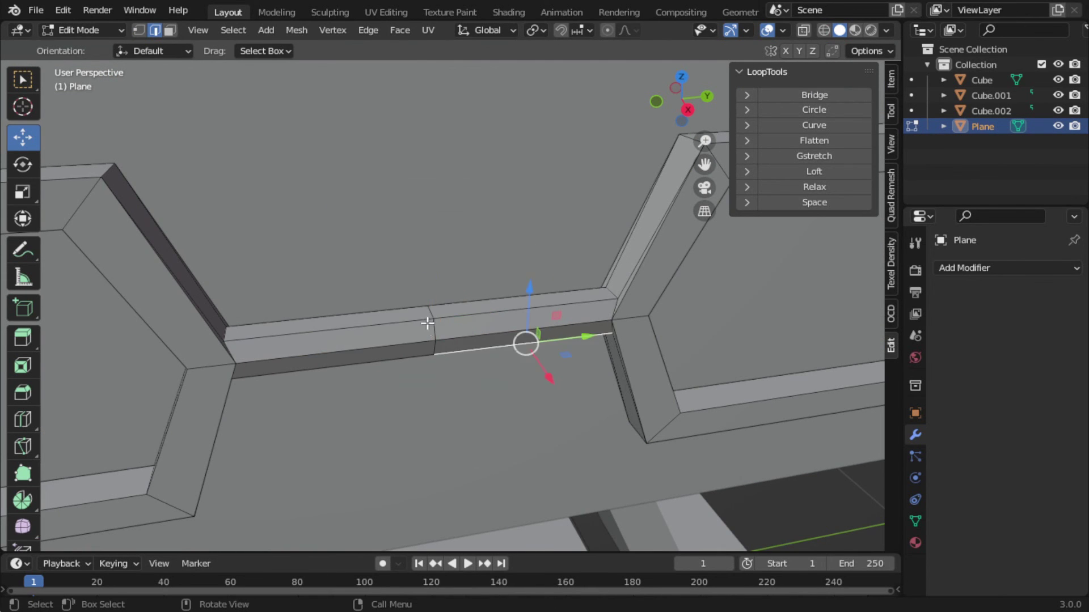
- With X-ray on, dissolve the edge loop along the top of the bridge
key(alt+z)
click(529, 312)
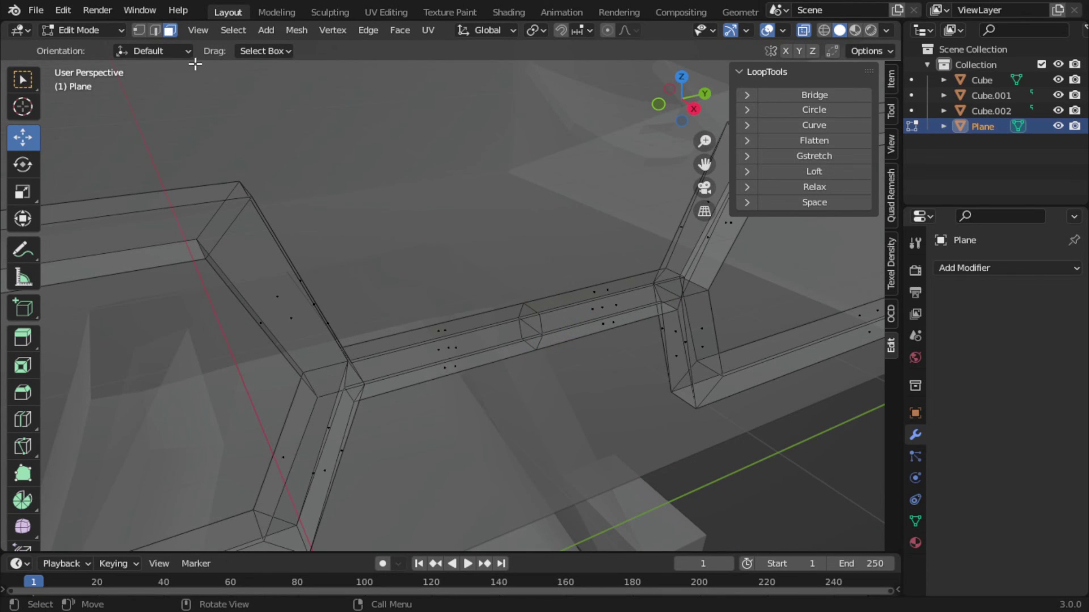
click(536, 311)
key(x)
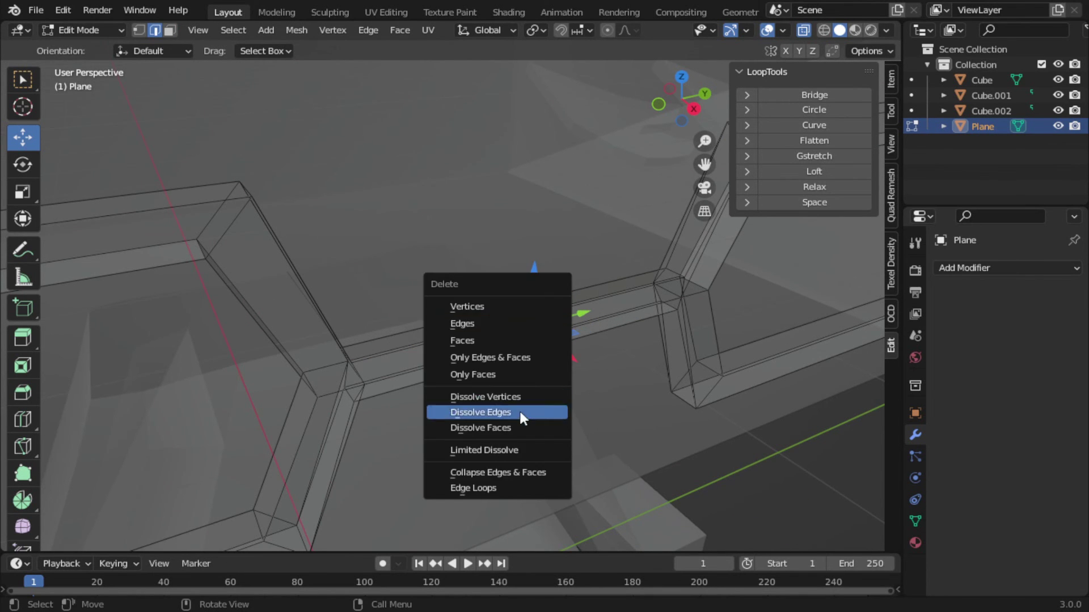
click(518, 413)
key(alt+z)
drag(518, 413, 802, 40)
- Isolate the glasses and dissolve the extra vertex on the frame
key(KP_Divide)
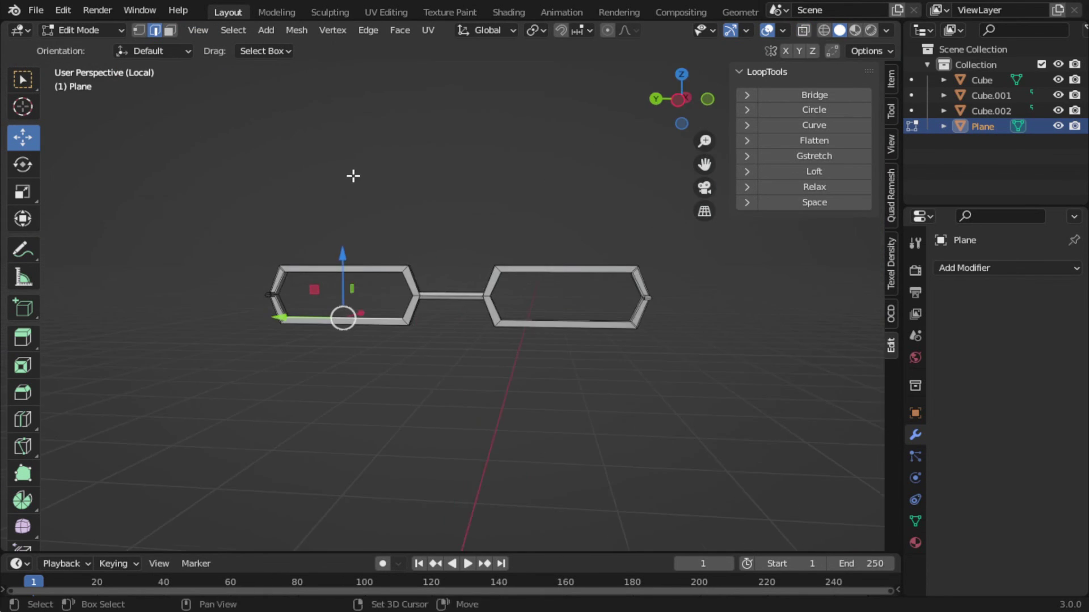
drag(352, 175, 395, 209)
drag(434, 168, 579, 313)
scroll(up, 3)
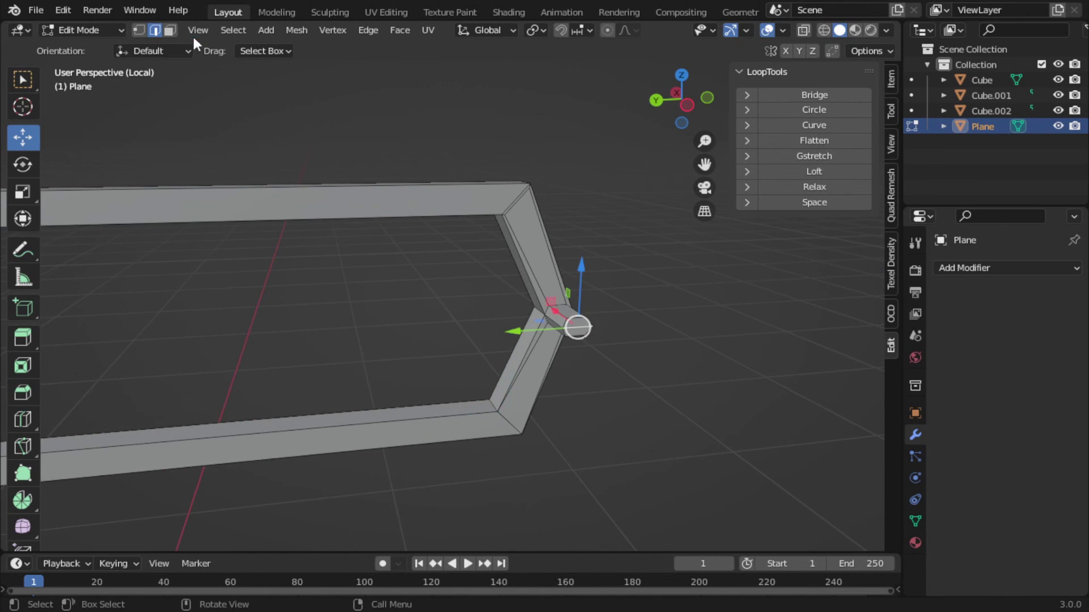
key(x)
click(479, 311)
scroll(down, 3)
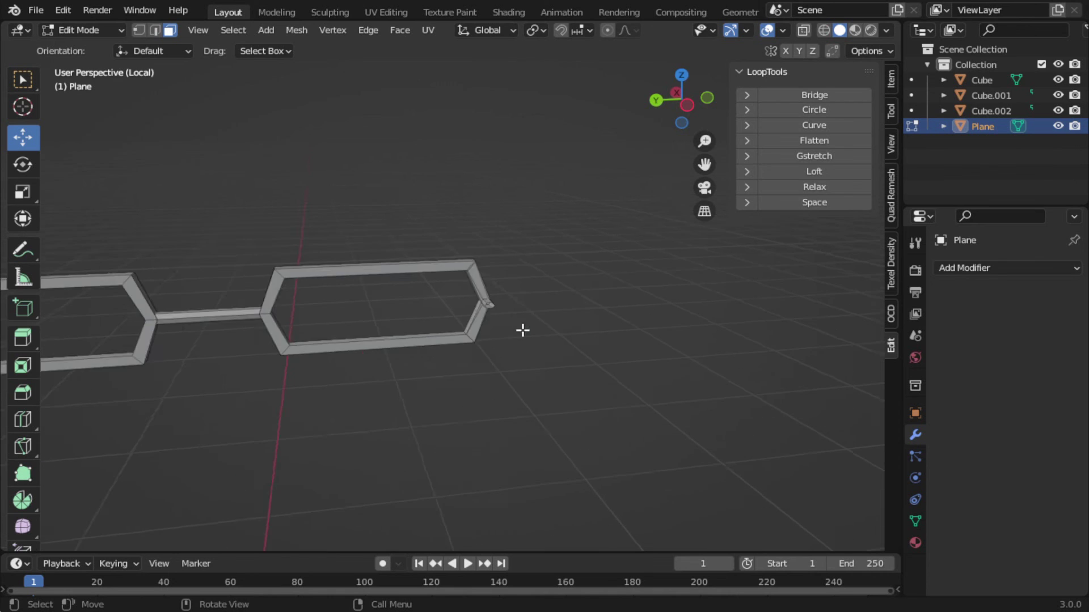
- In back view, move the bridge end along X, then leave Edit Mode
key(ctrl+KP_1)
scroll(up, 3)
key(g)
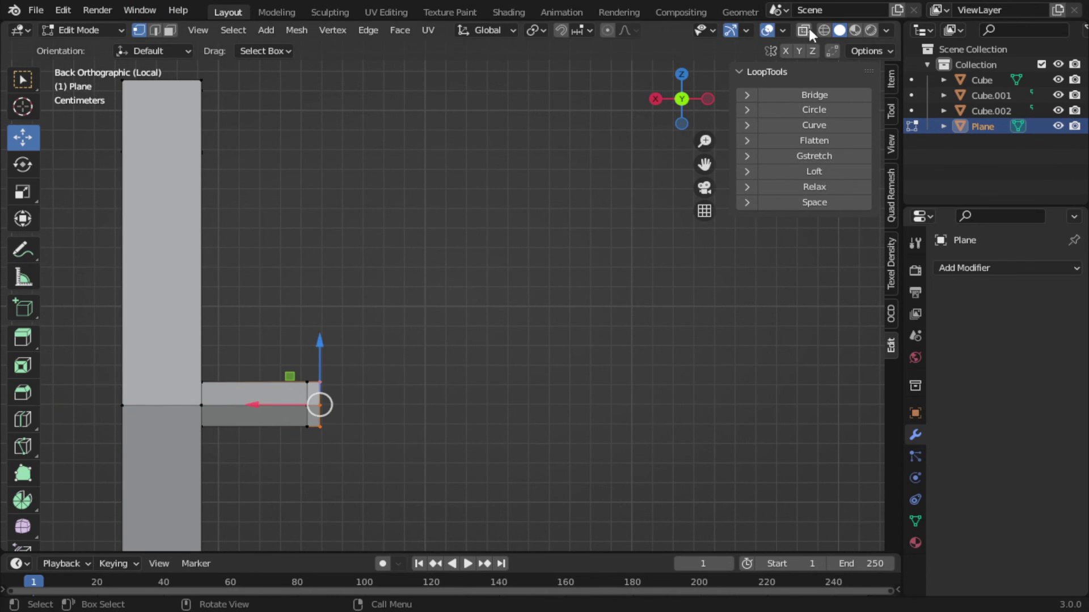
key(g)
click(255, 404)
key(Tab)
drag(484, 323, 533, 298)
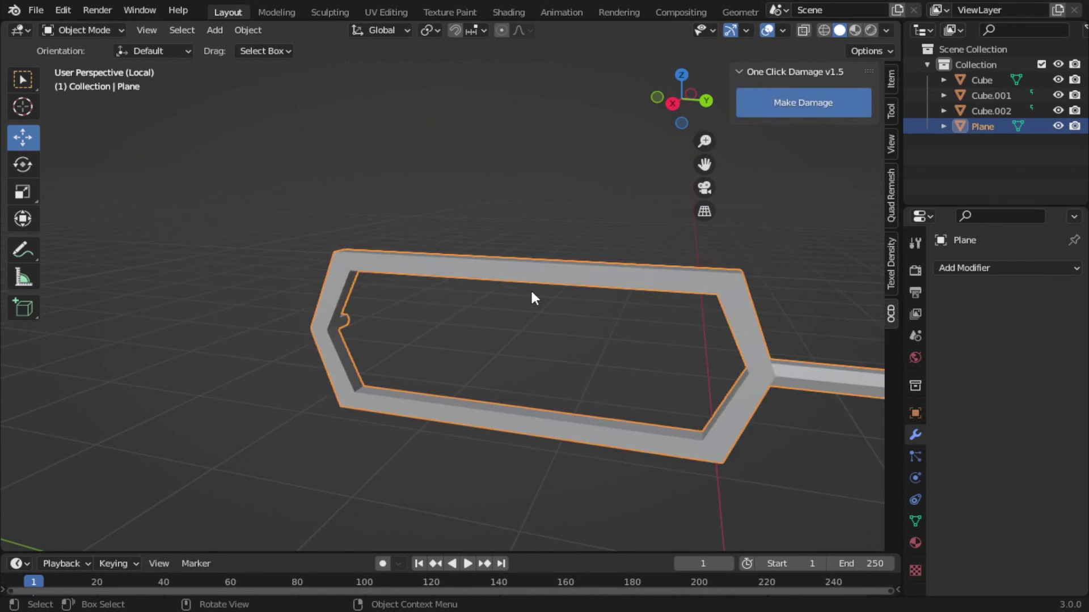